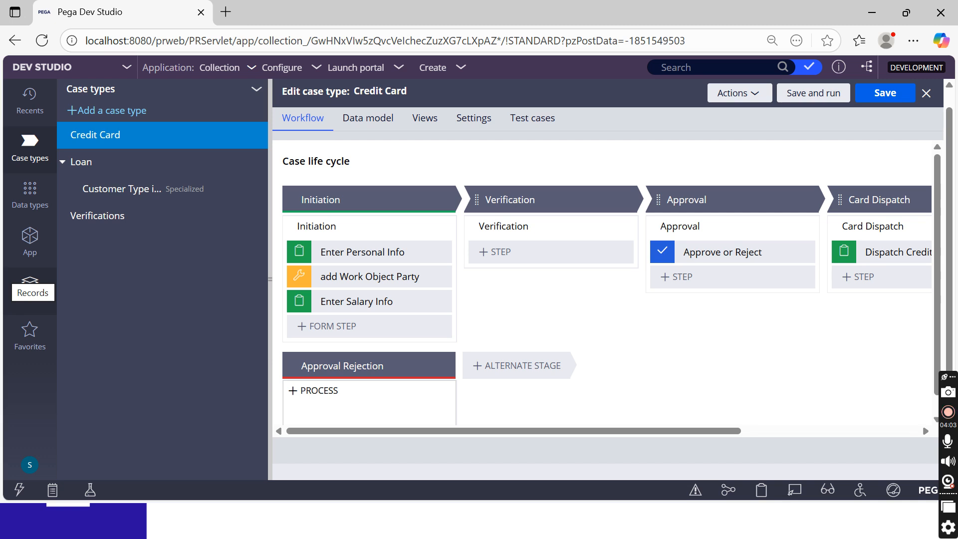
Start a new Credit Card test case (C-15001), then close its tab
left_click(390, 243)
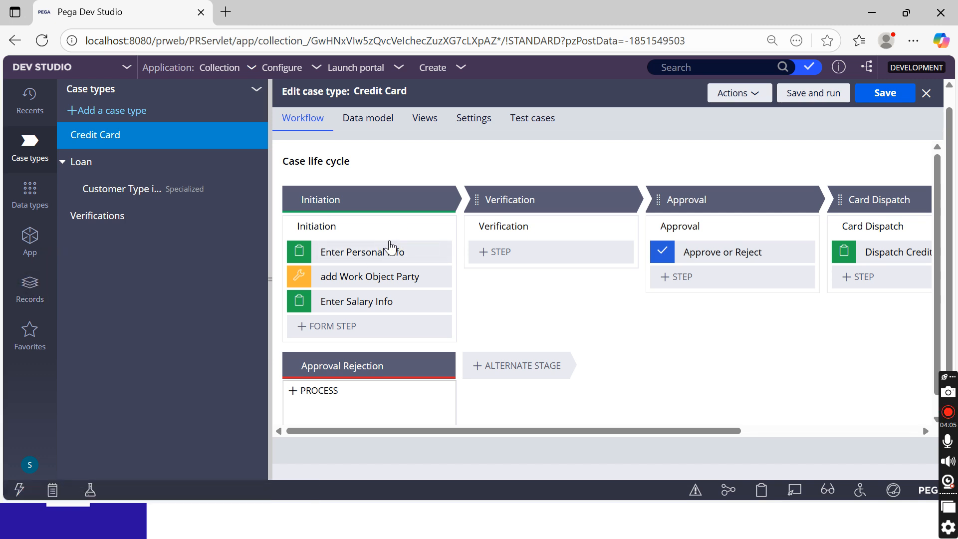
left_click(436, 73)
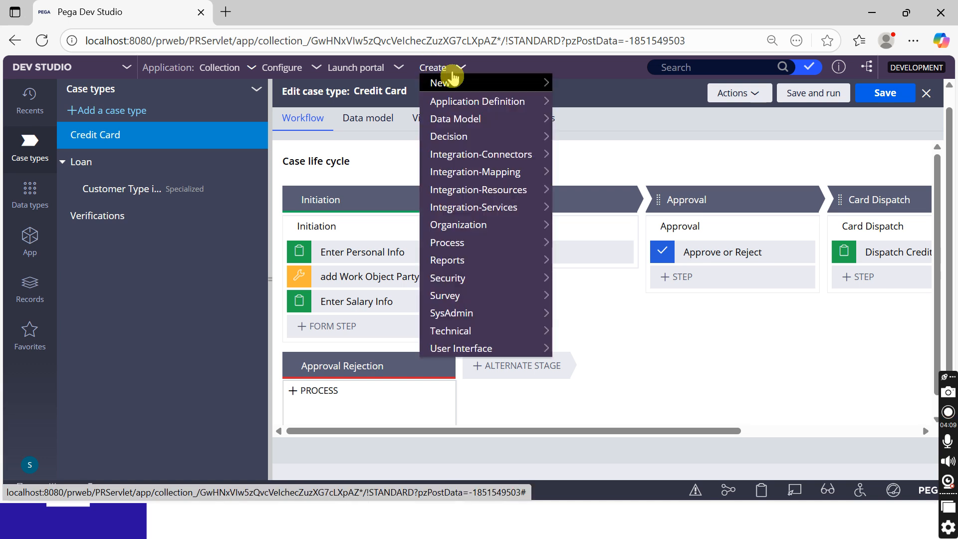
mouse_move(442, 82)
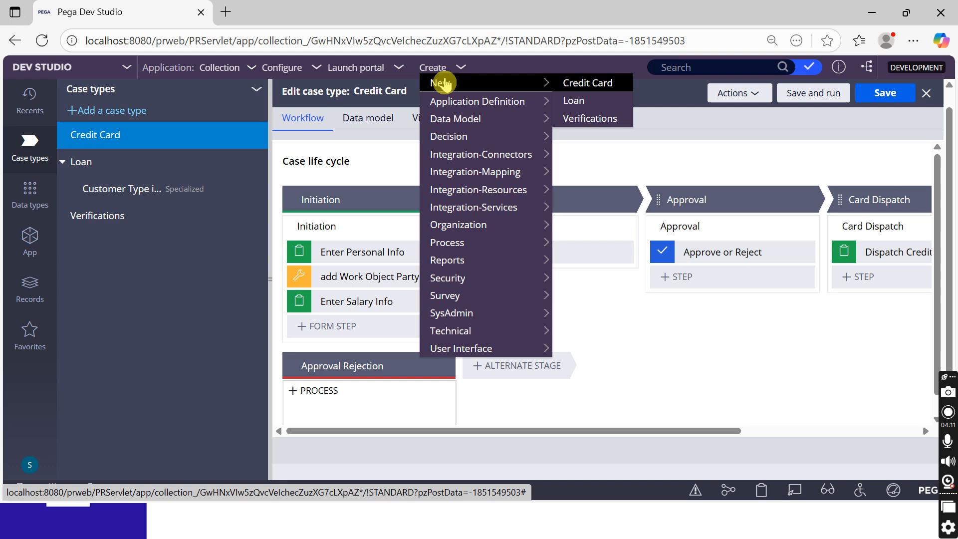
left_click(585, 86)
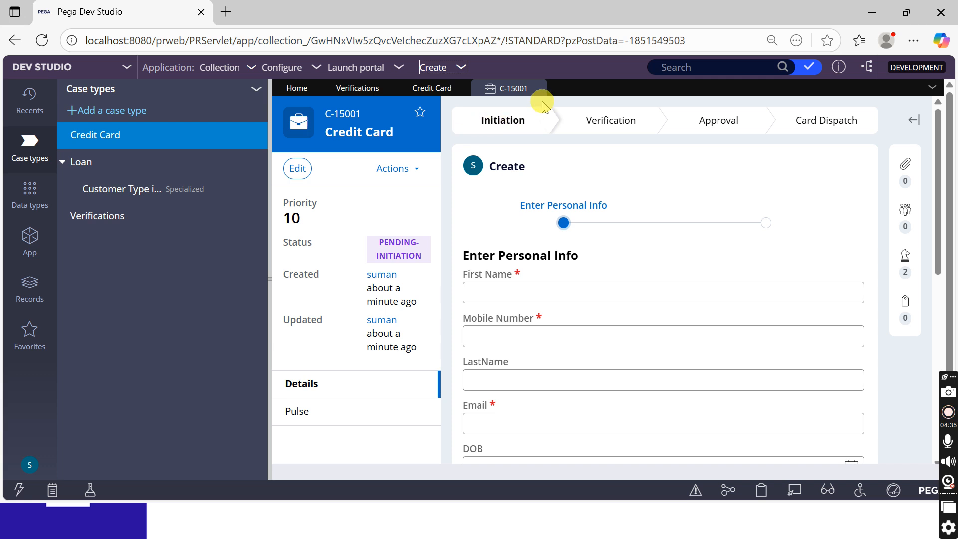
left_click(539, 88)
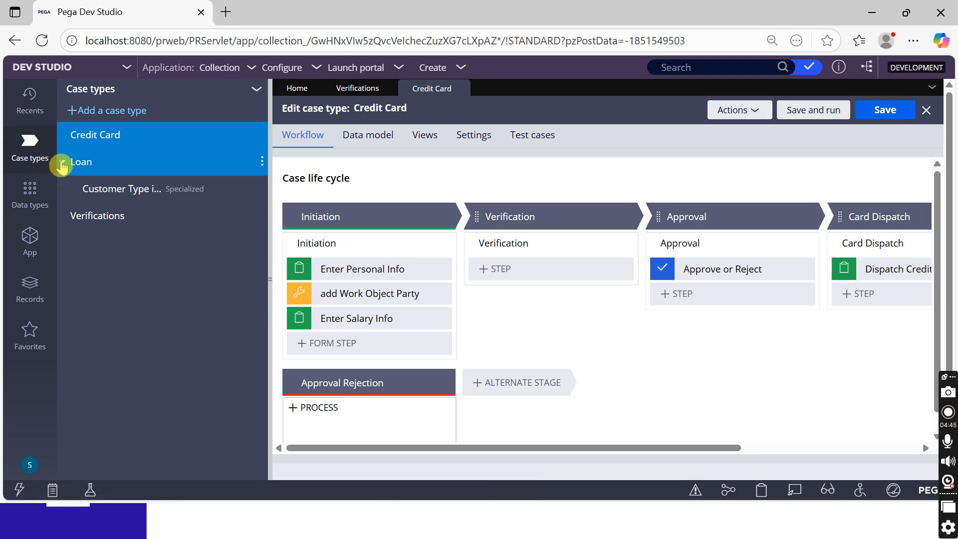
Create a child case type named 'CC Verification' under the Credit Card case type
right_click(110, 139)
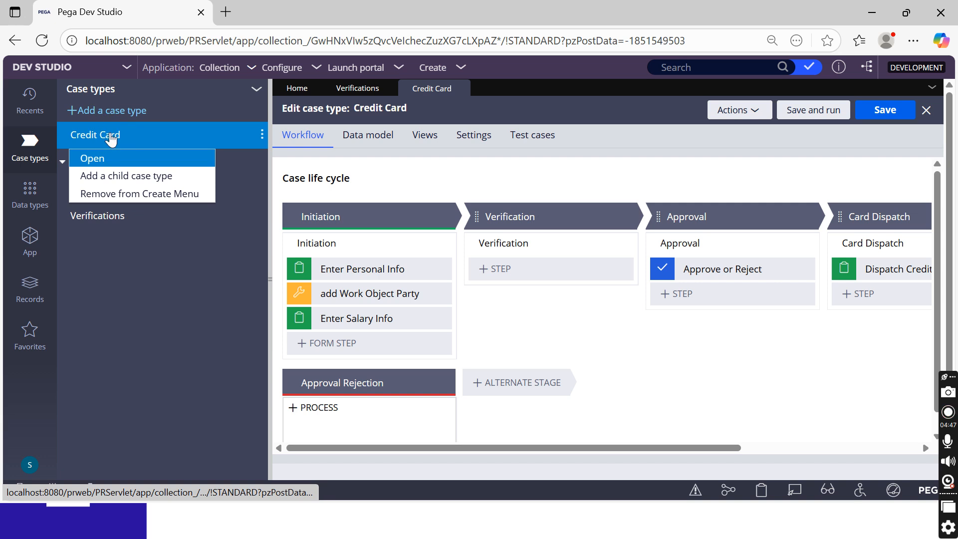
left_click(136, 177)
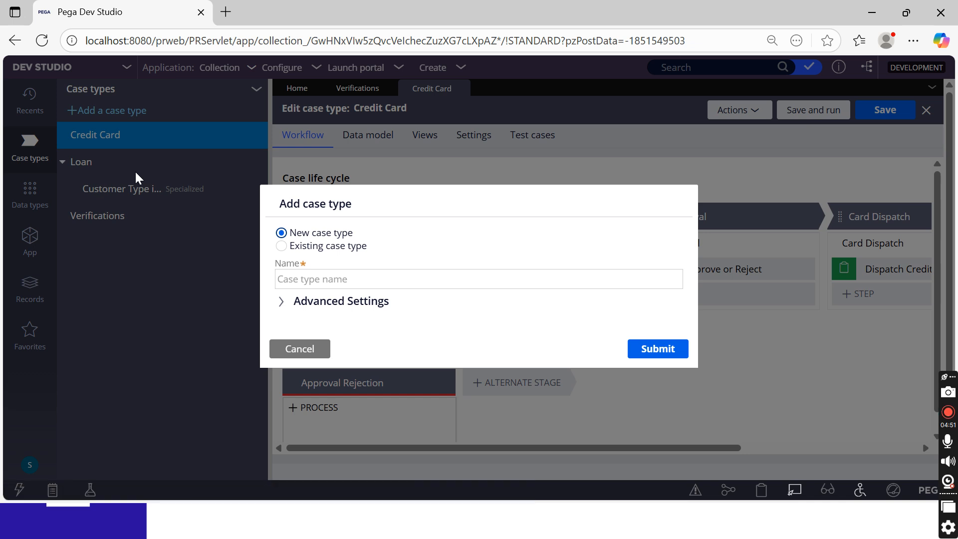
left_click(336, 275)
type("CC Verification")
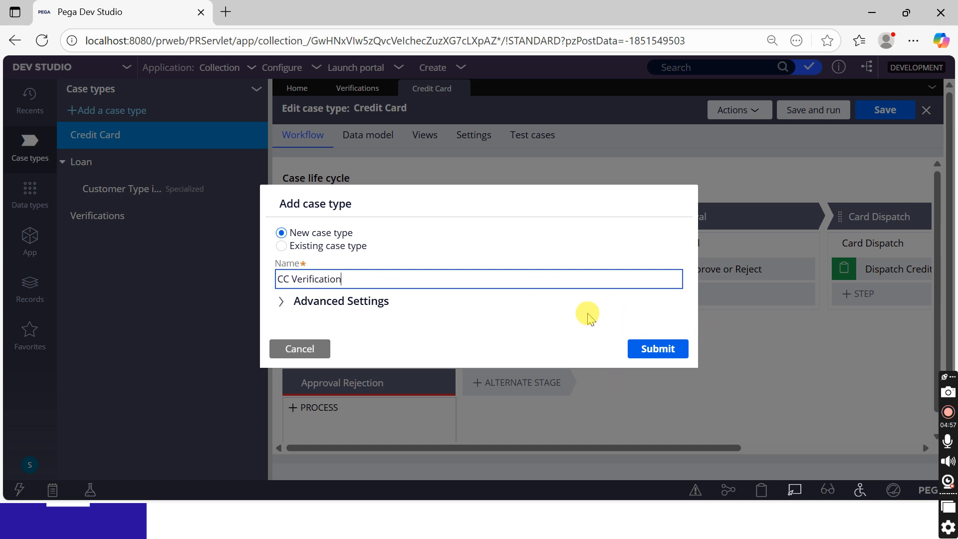
left_click(651, 353)
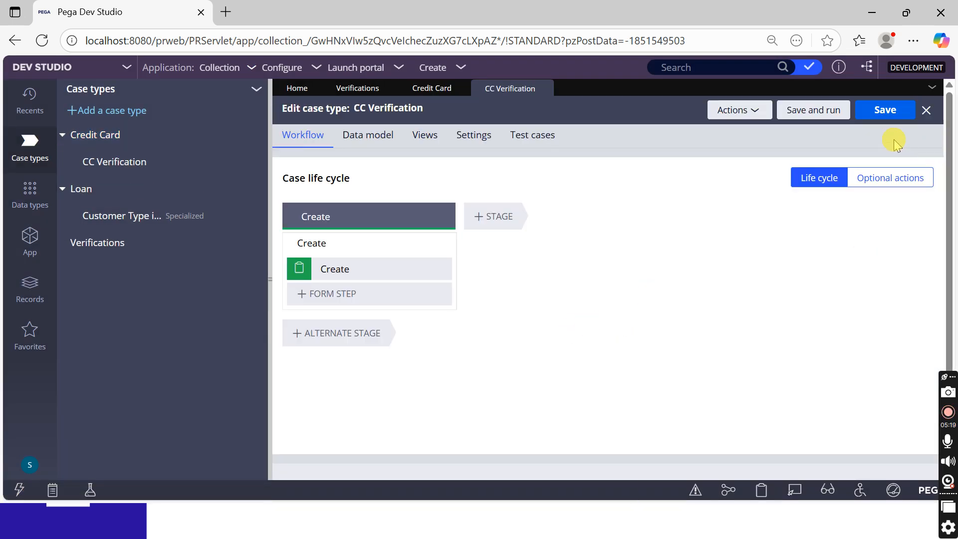
Save CC Verification and close the CC Verification, Credit Card and Verifications editors
left_click(883, 110)
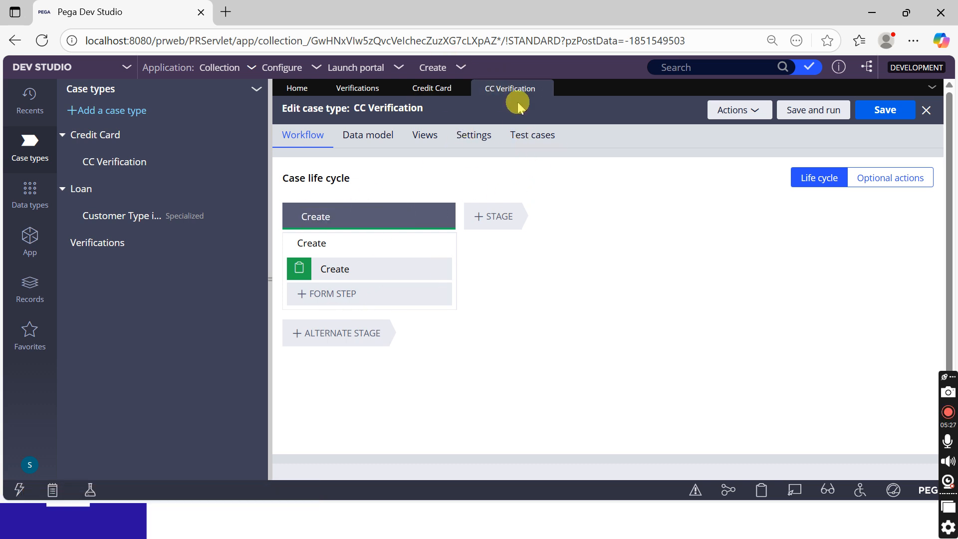
left_click(544, 89)
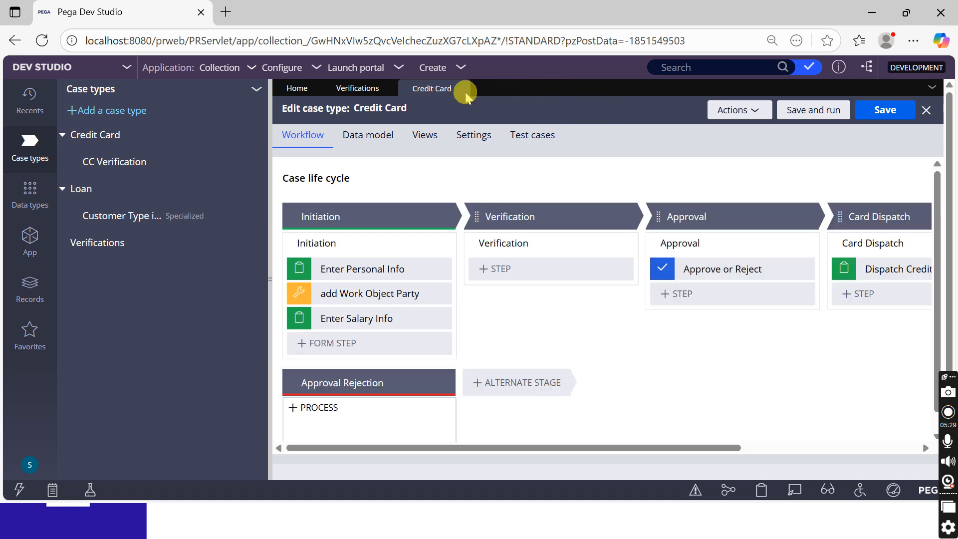
left_click(458, 88)
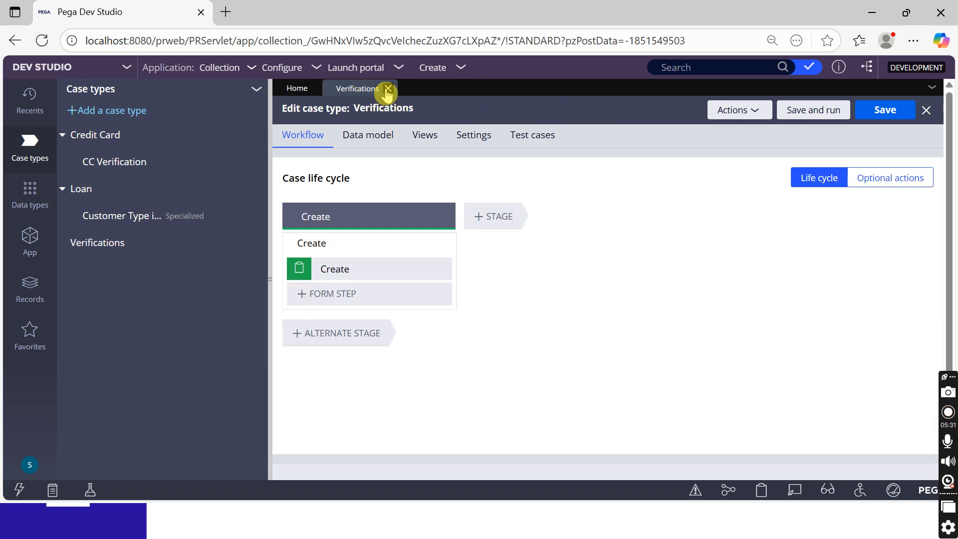
left_click(389, 88)
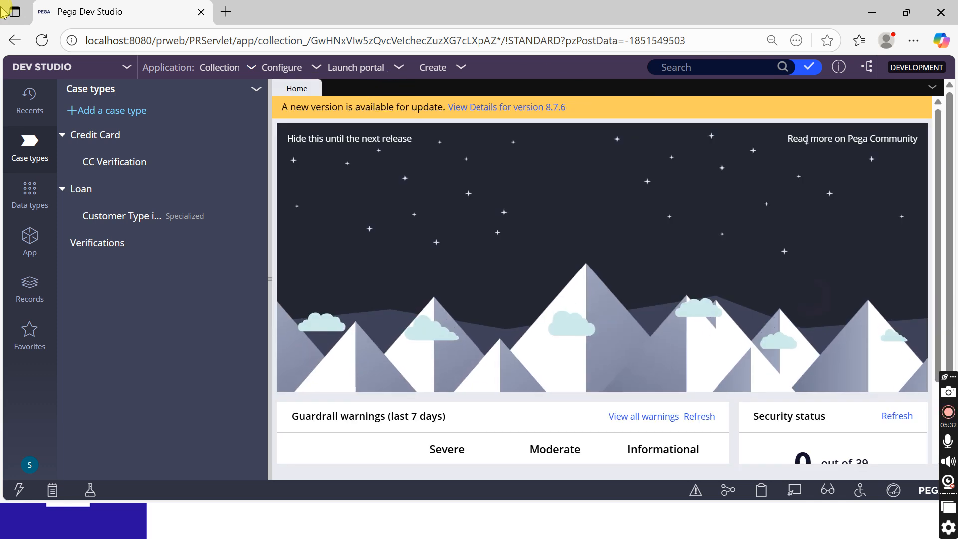
Reload the page and reopen the Credit Card case type from the case types tree
left_click(41, 40)
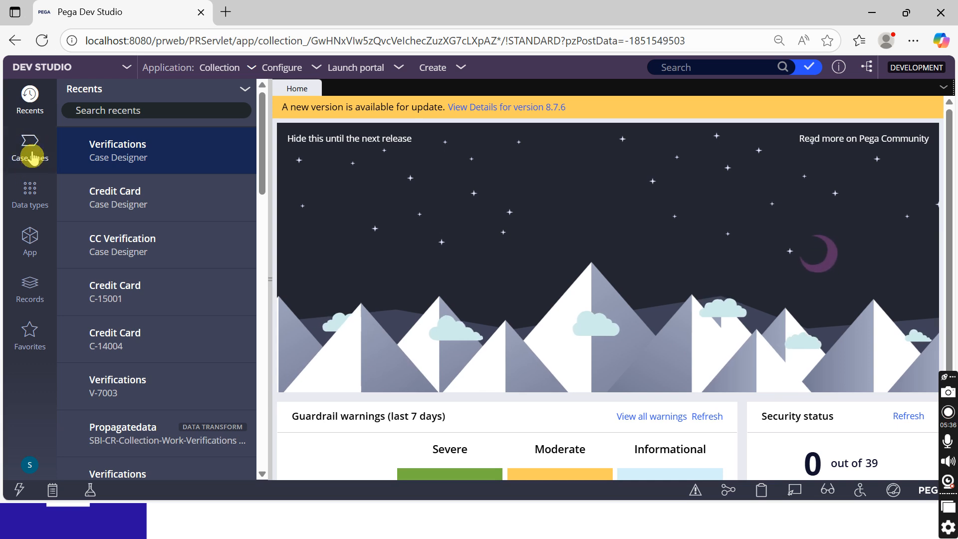
left_click(32, 157)
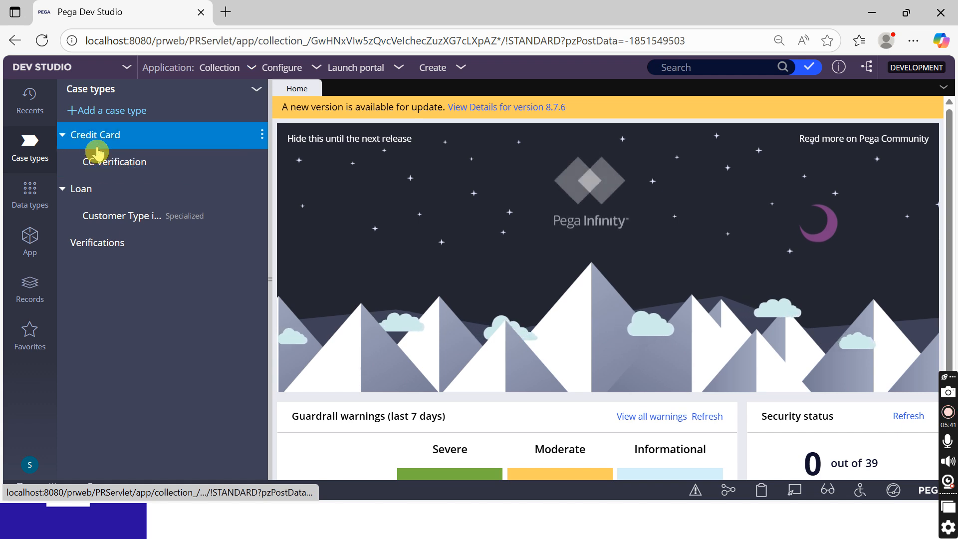
left_click(72, 139)
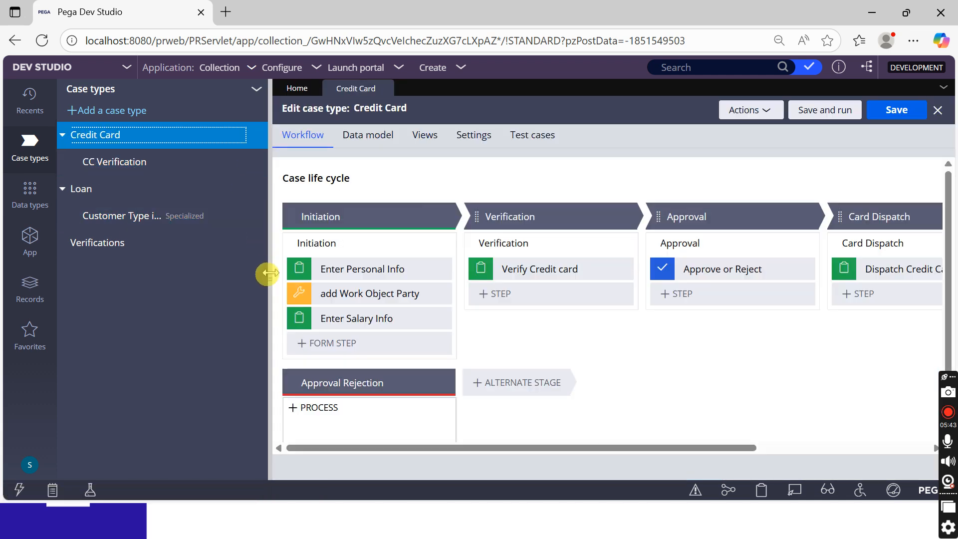
Delete the Verify Credit card step and add a 'Create case' automation step in its place
left_click(269, 276)
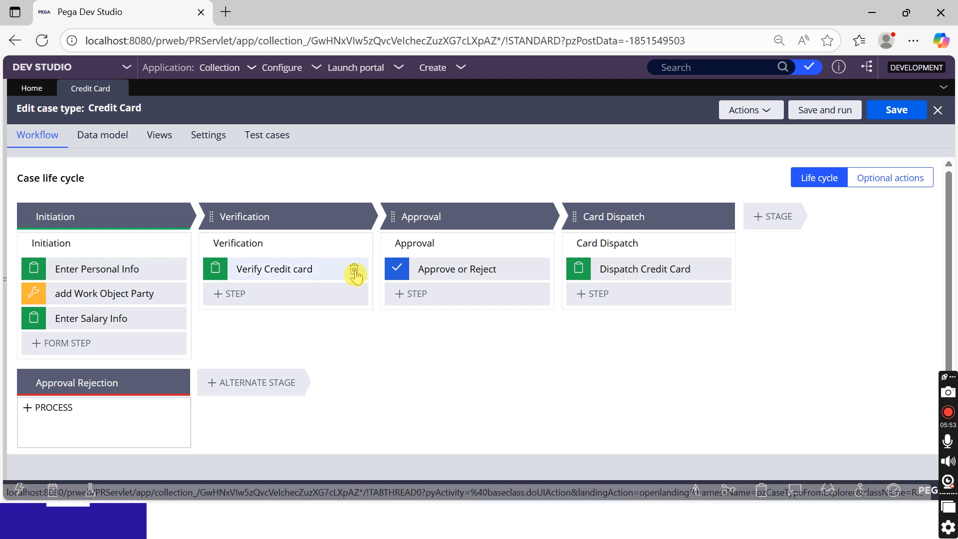
left_click(354, 269)
left_click(248, 278)
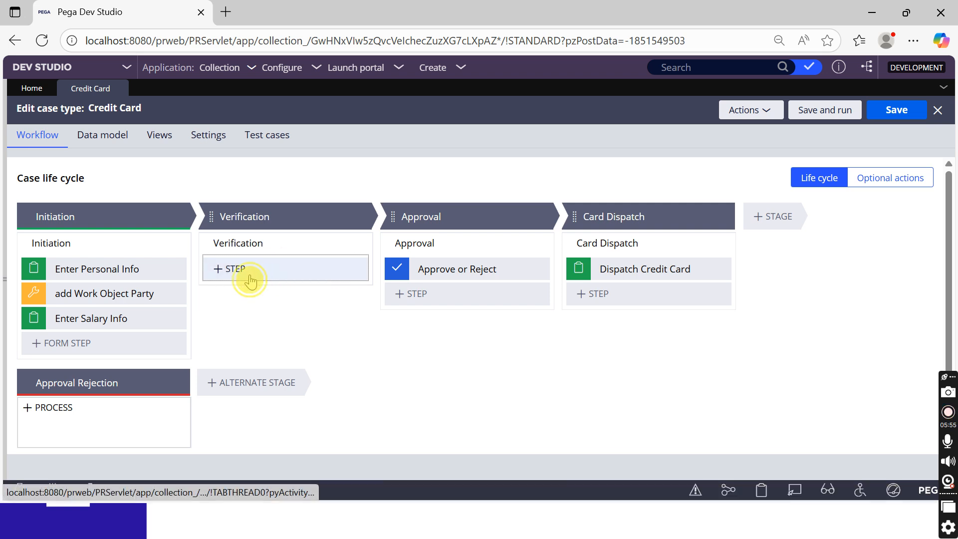
left_click(296, 369)
left_click(297, 369)
left_click(267, 303)
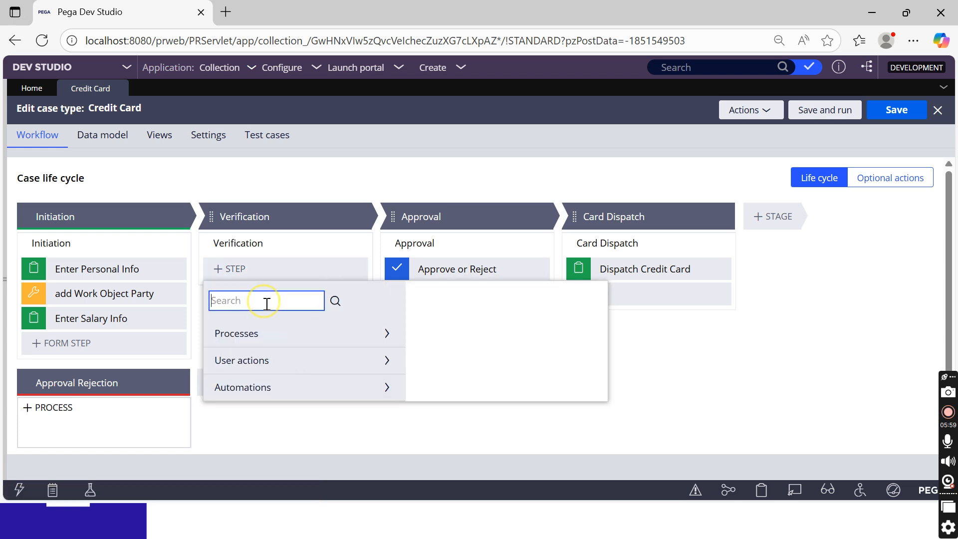
type("create case")
key("Return")
left_click(293, 352)
left_click(552, 406)
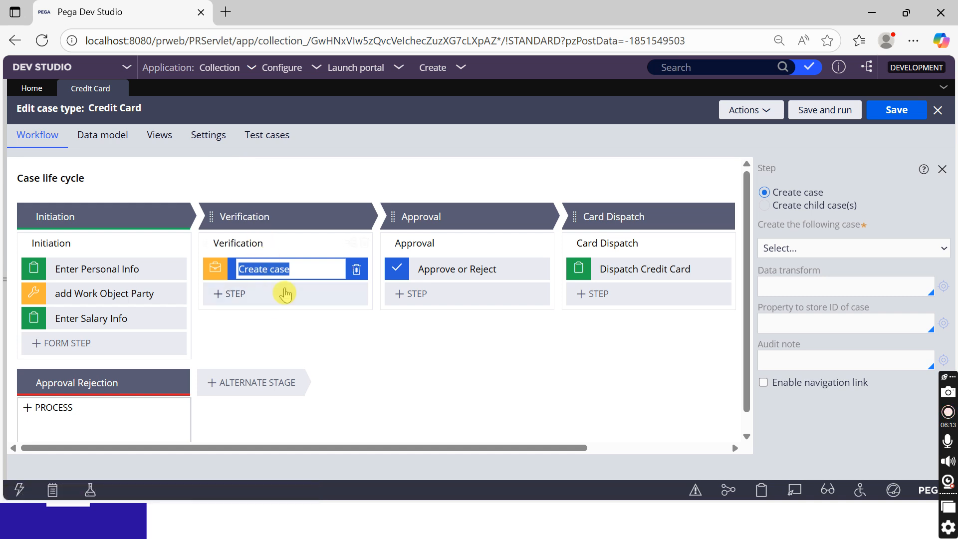
Set the Create case step to create child cases of type CC Verification
left_click(827, 205)
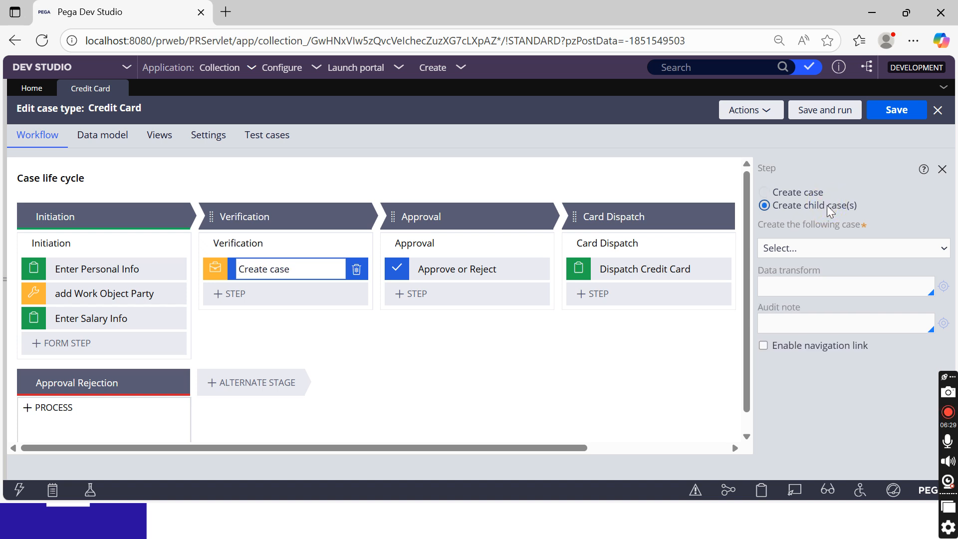
left_click(828, 247)
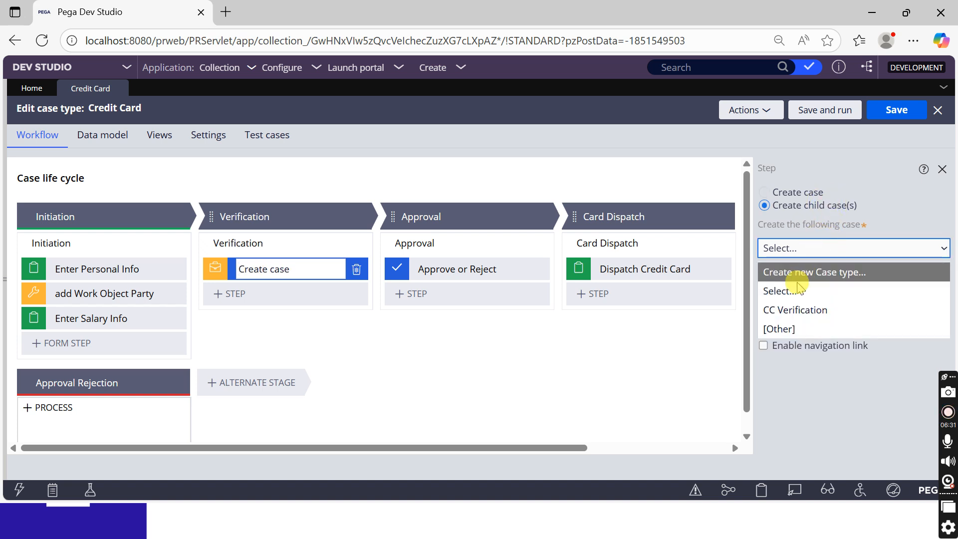
left_click(810, 310)
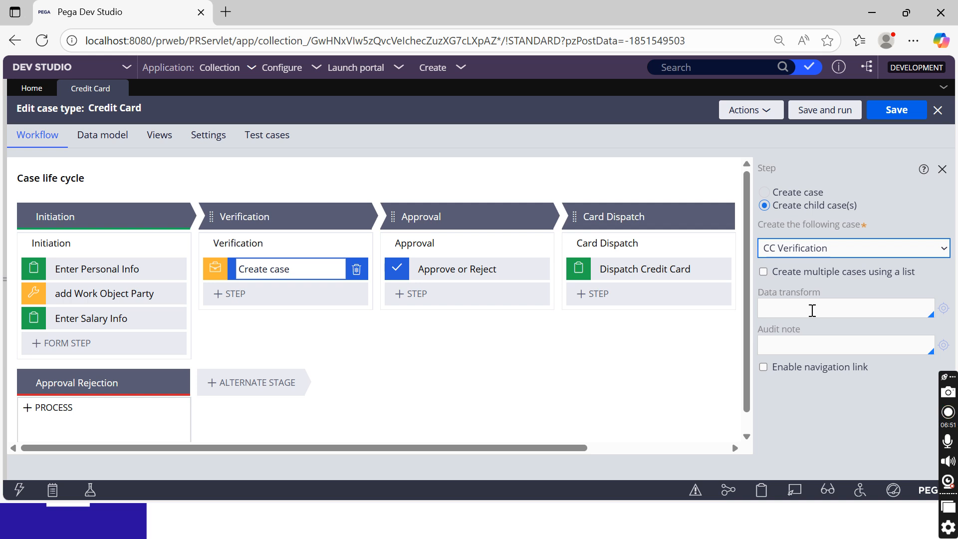
Restore the step name to 'Create case' and save the Credit Card case type
left_click(291, 270)
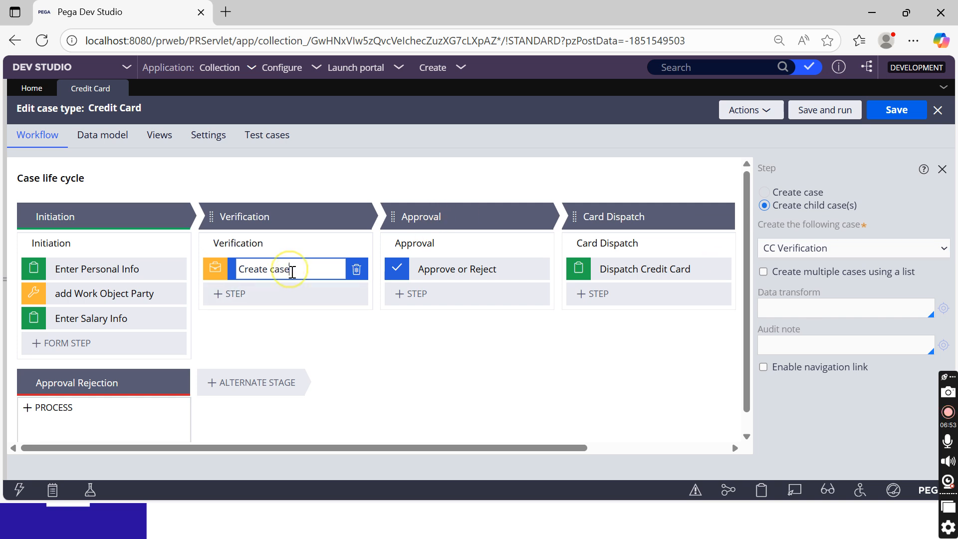
type("Cre===")
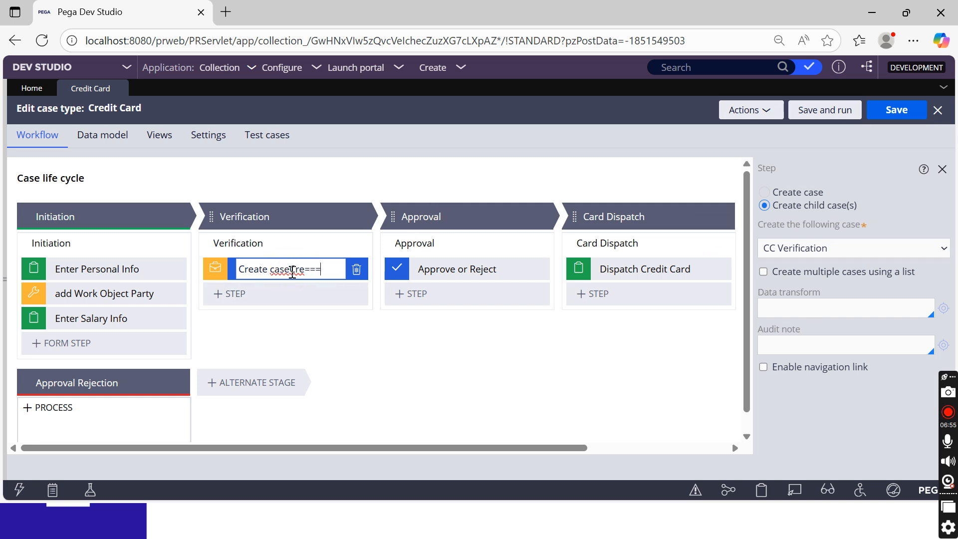
key("BackSpace")
key("BackSpace")
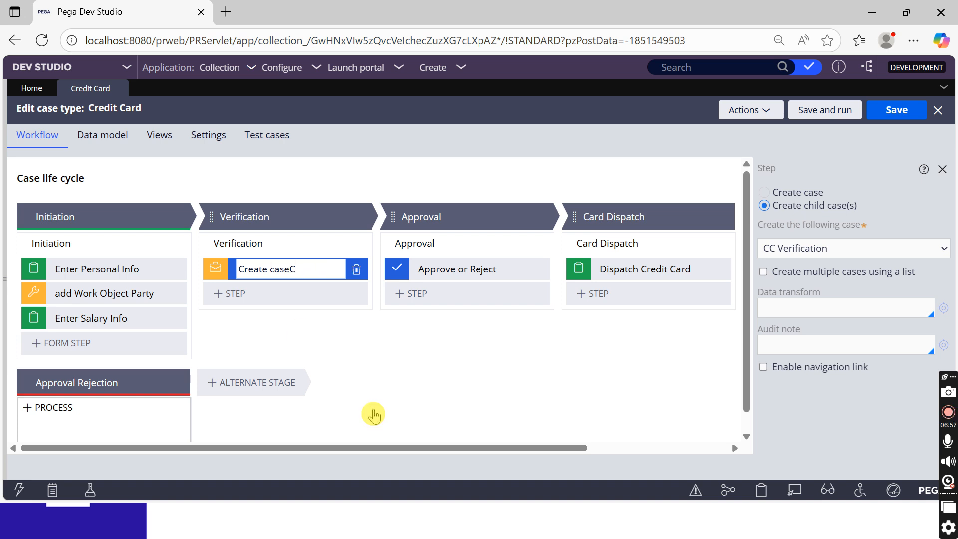
key("BackSpace")
left_click(916, 118)
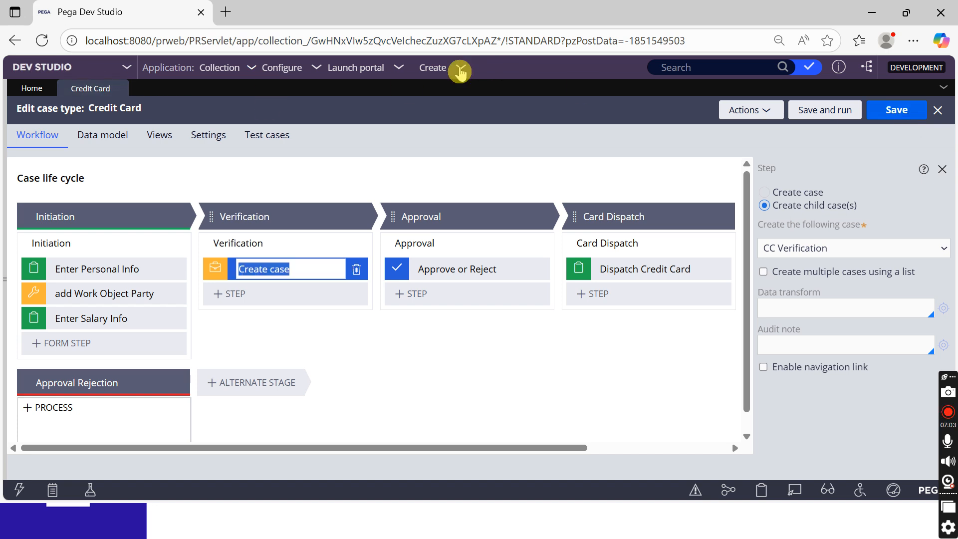
Start a new Credit Card test case
left_click(432, 67)
mouse_move(437, 79)
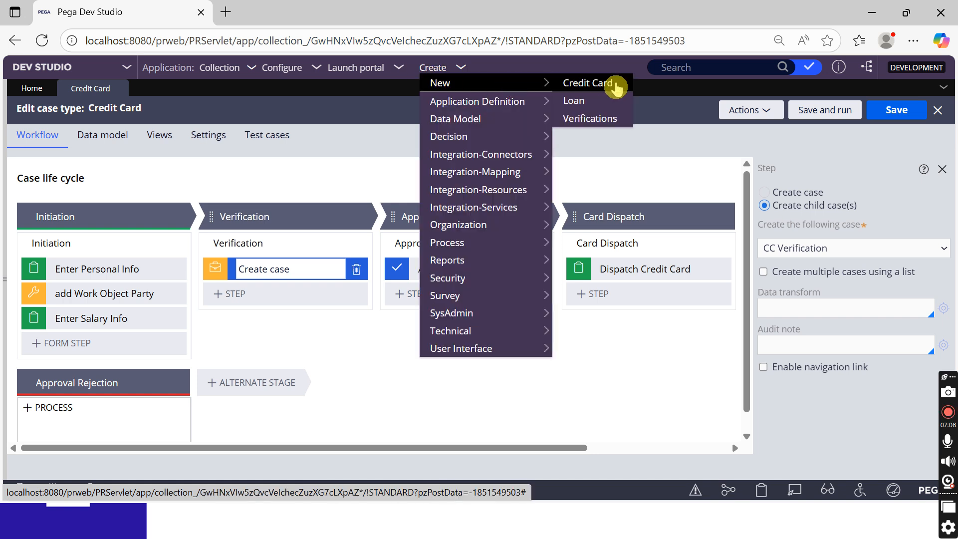
left_click(585, 83)
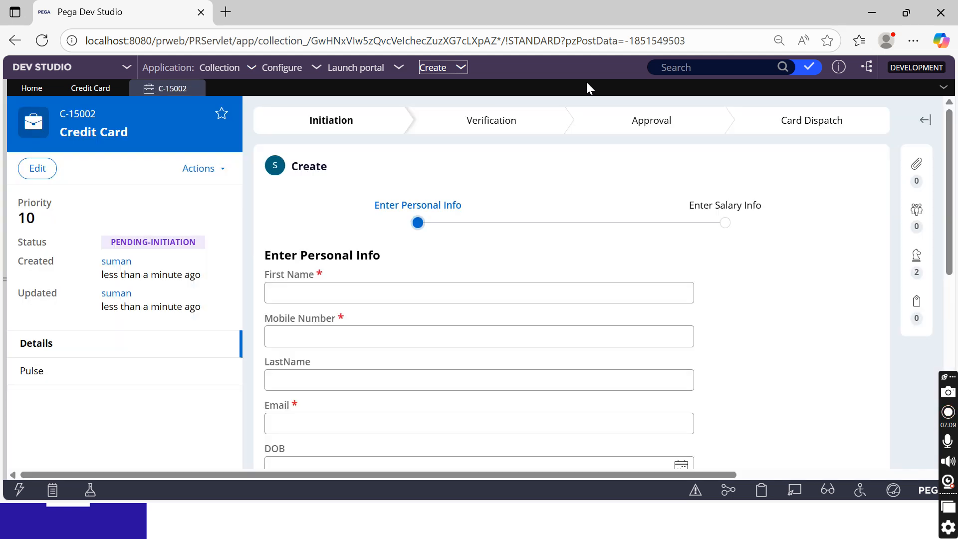
Fill in the first name, mobile number, last name and email on Personal Info, then continue
left_click(331, 292)
type("Suman")
key("Tab")
type("9989898")
key("Tab")
type("9898")
key("Tab")
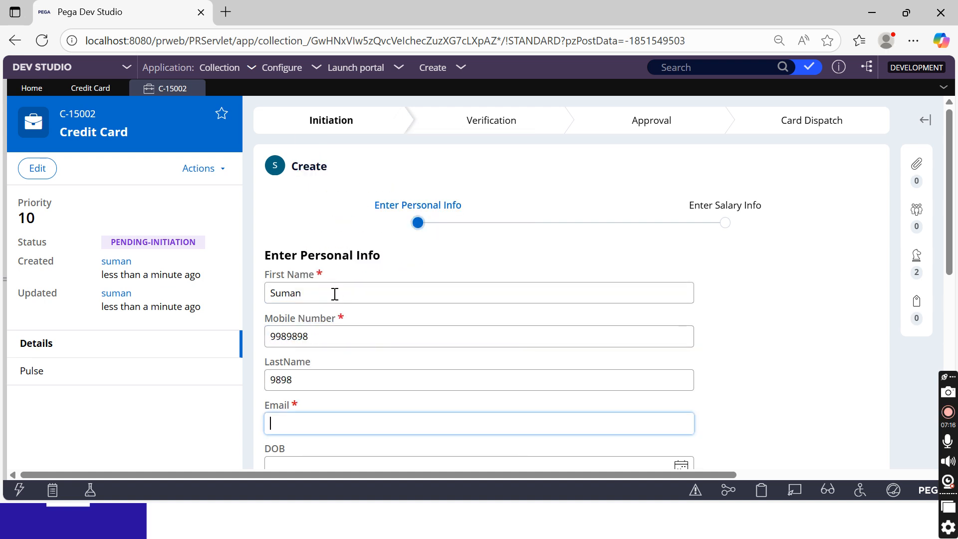
key("shift+Tab")
type("G")
key("Tab")
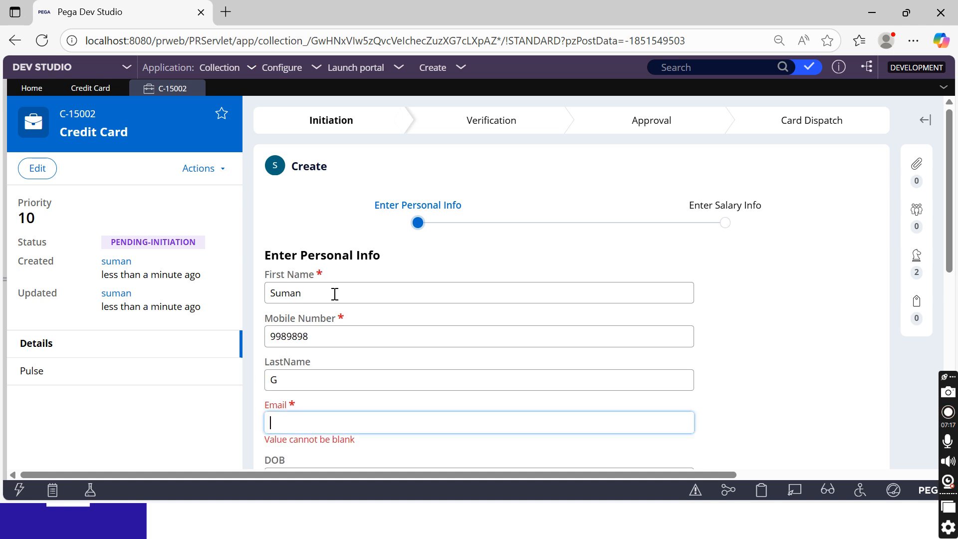
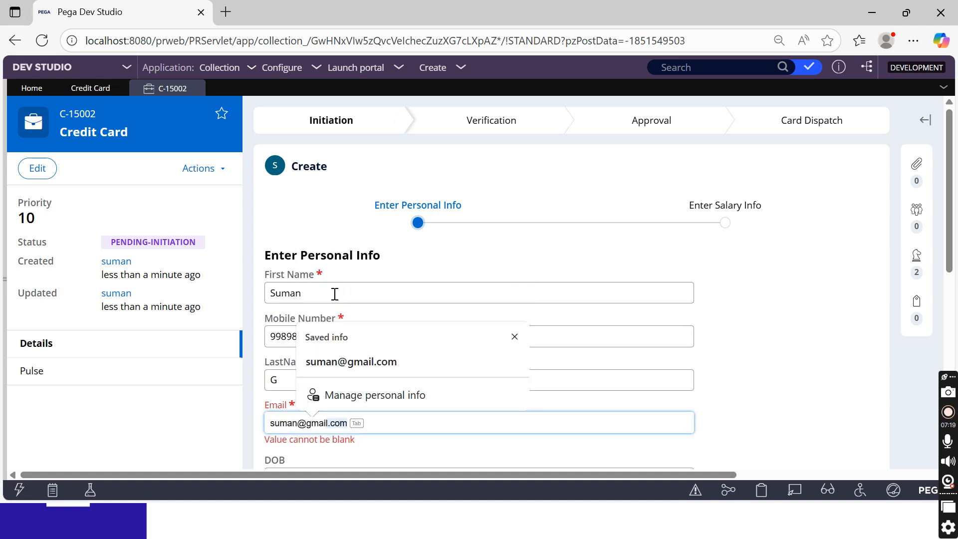
left_click(808, 302)
scroll(808, 301, "down", 5)
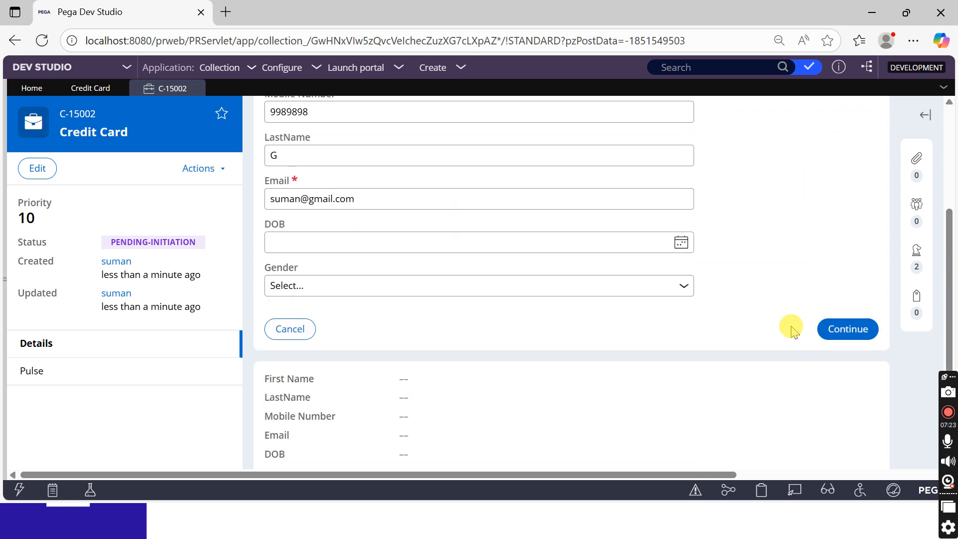
left_click(825, 328)
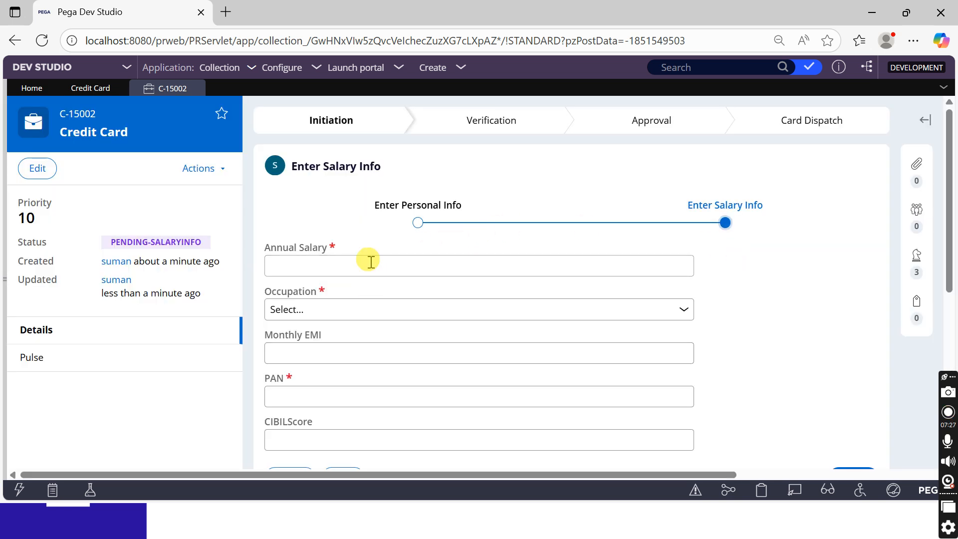
Enter Annual Salary 434, occupation Private Employee, the PAN and CIBILScore 750, then create the case
left_click(371, 262)
type("434")
left_click(330, 310)
left_click(317, 351)
left_click(317, 353)
left_click(311, 397)
type("343")
left_click(768, 334)
scroll(724, 332, "down", 3)
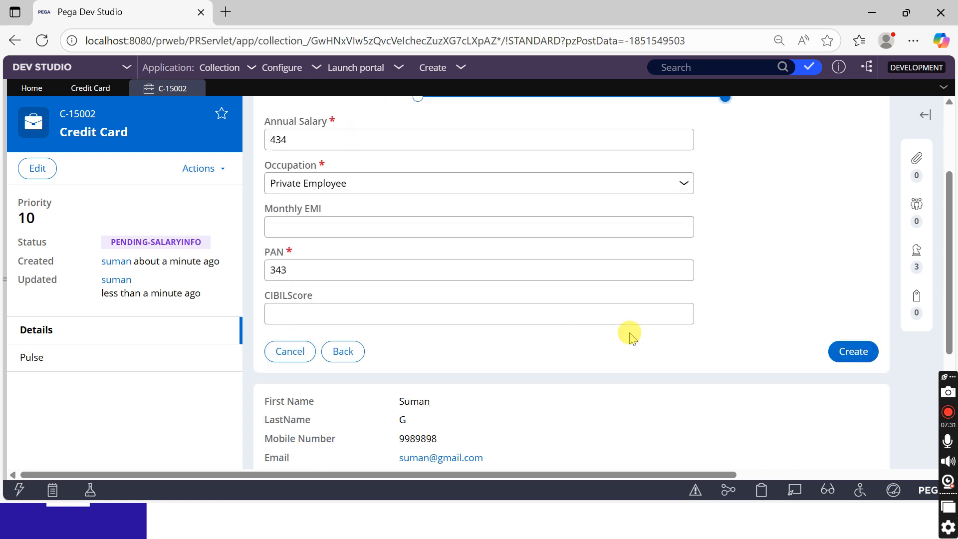
left_click(447, 288)
type("750")
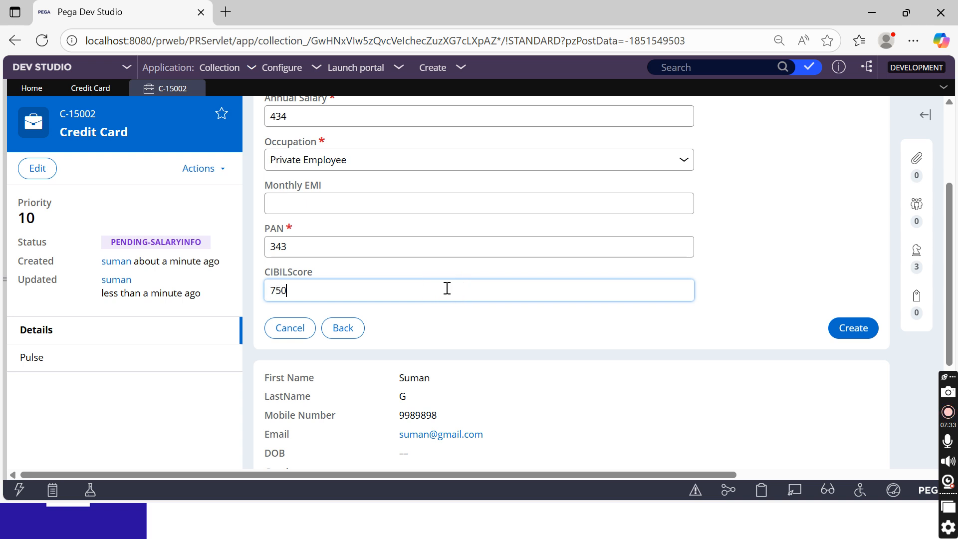
left_click(797, 298)
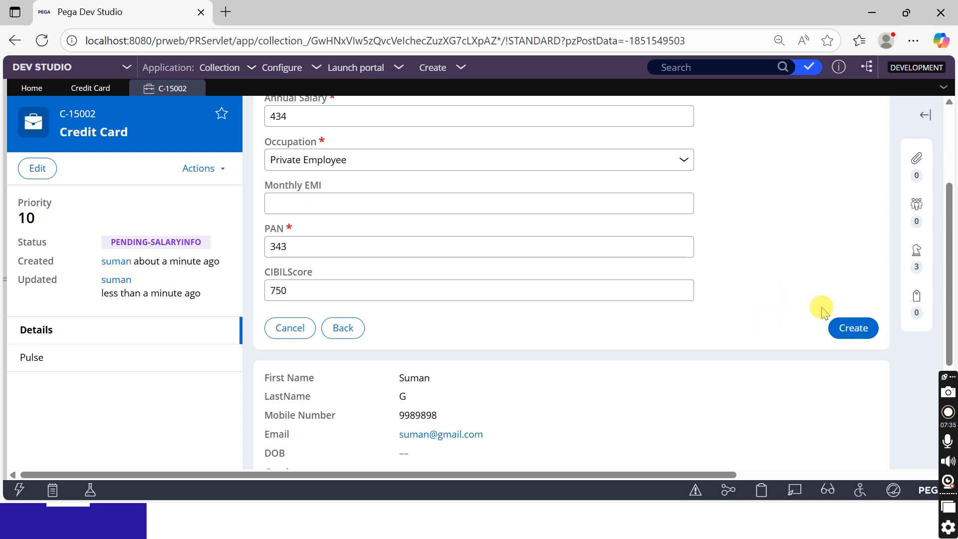
left_click(844, 326)
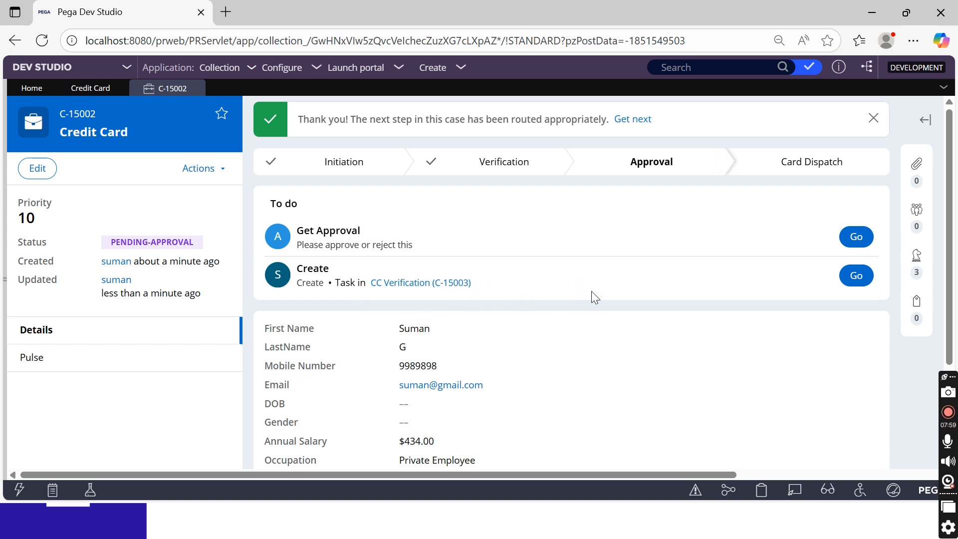
Open child case C-15003's Create task and compare it with parent case C-15002
left_click(857, 281)
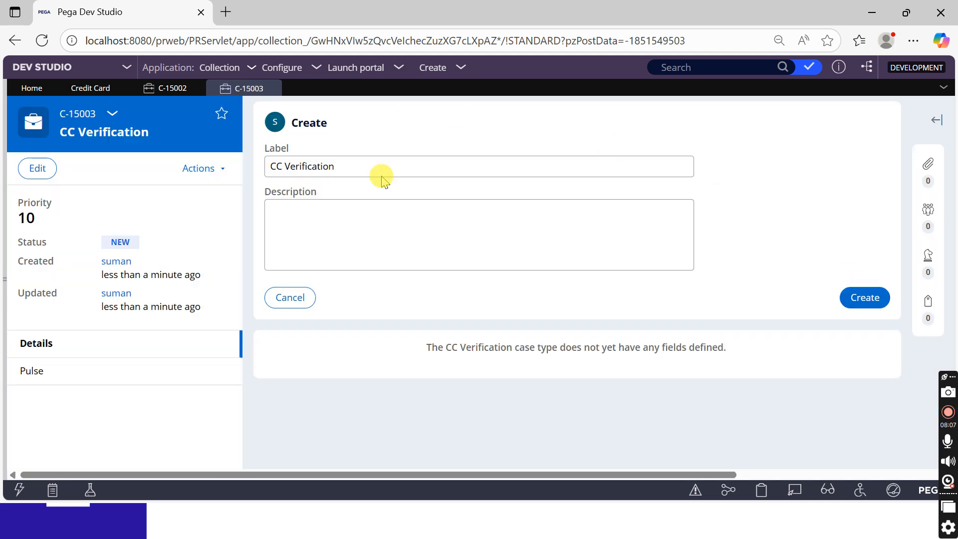
left_click(406, 251)
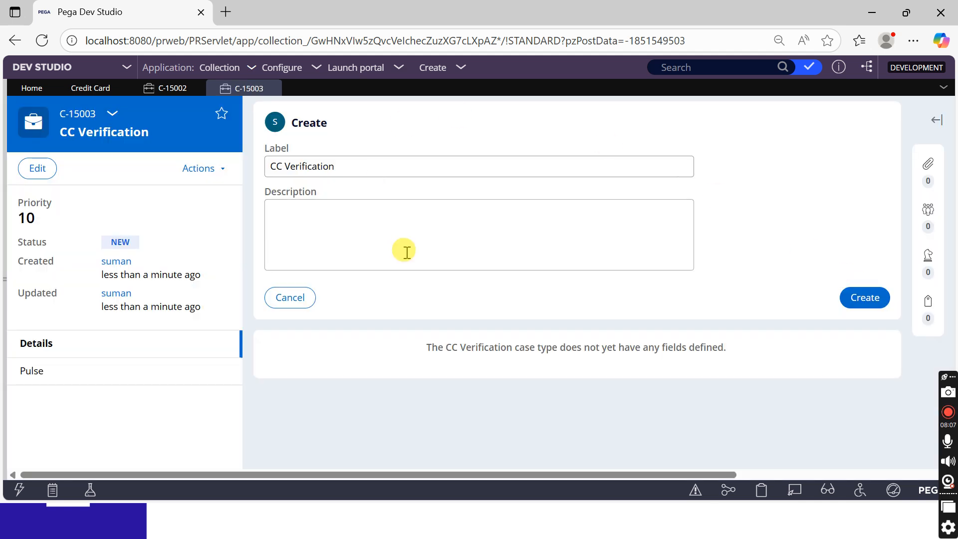
left_click(168, 131)
left_click(164, 89)
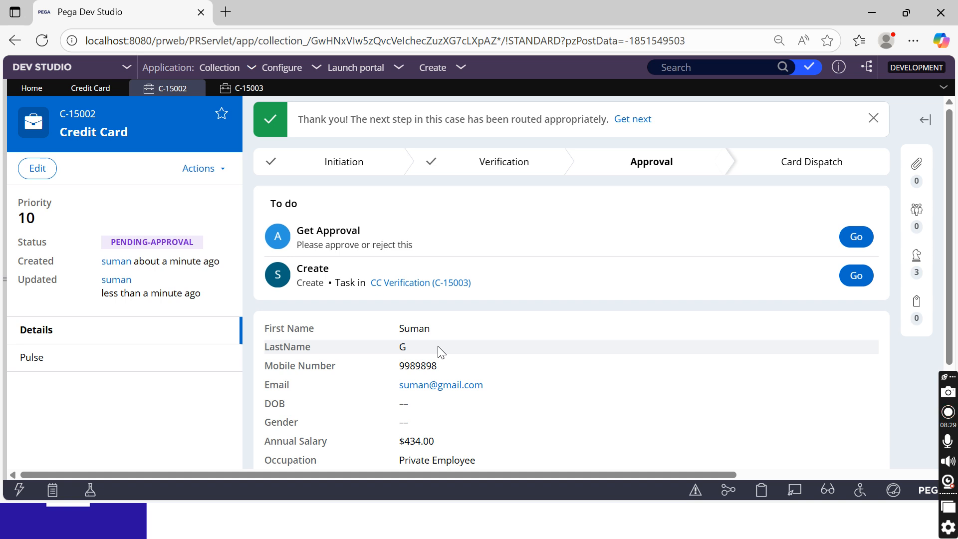
left_click(435, 346)
left_click(235, 87)
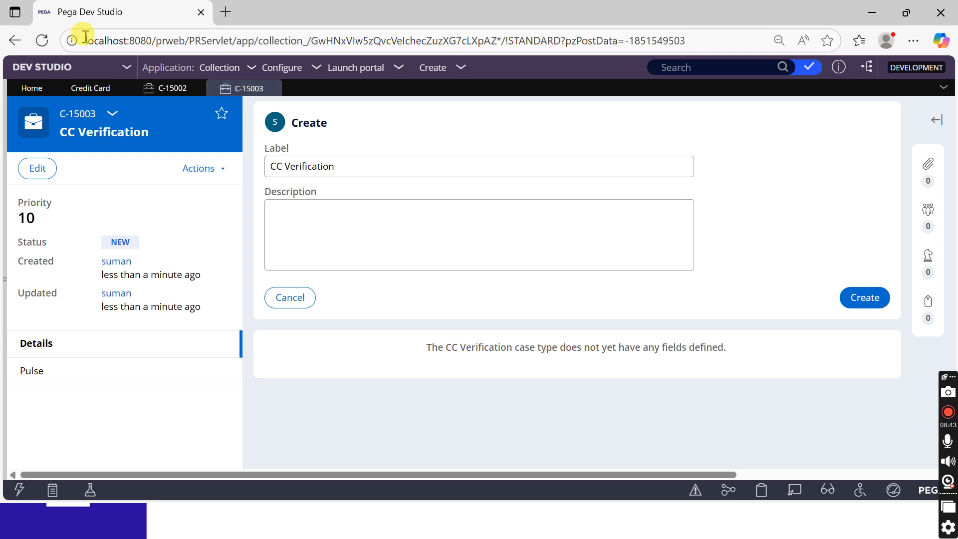
left_click(154, 87)
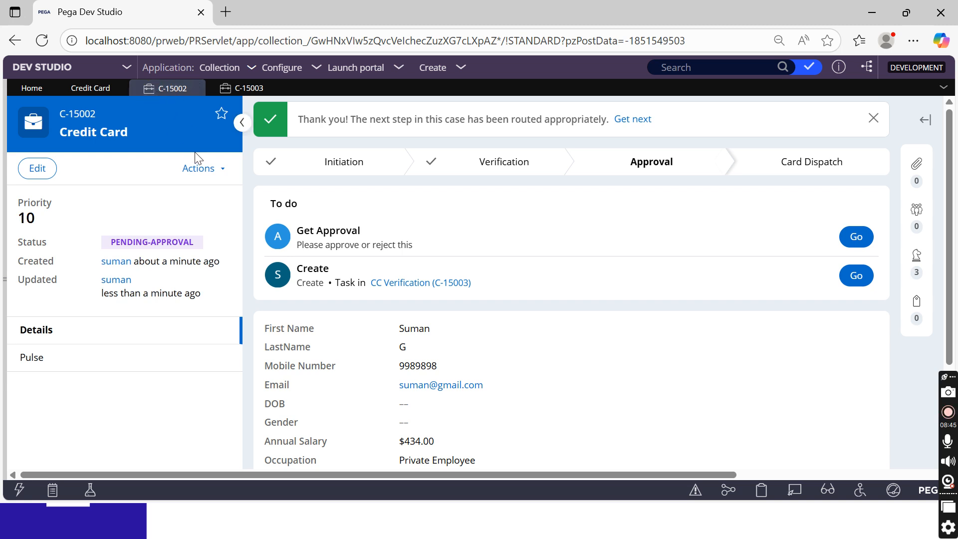
Bring up the Clipboard Viewer for the C-15002 thread
left_click(762, 493)
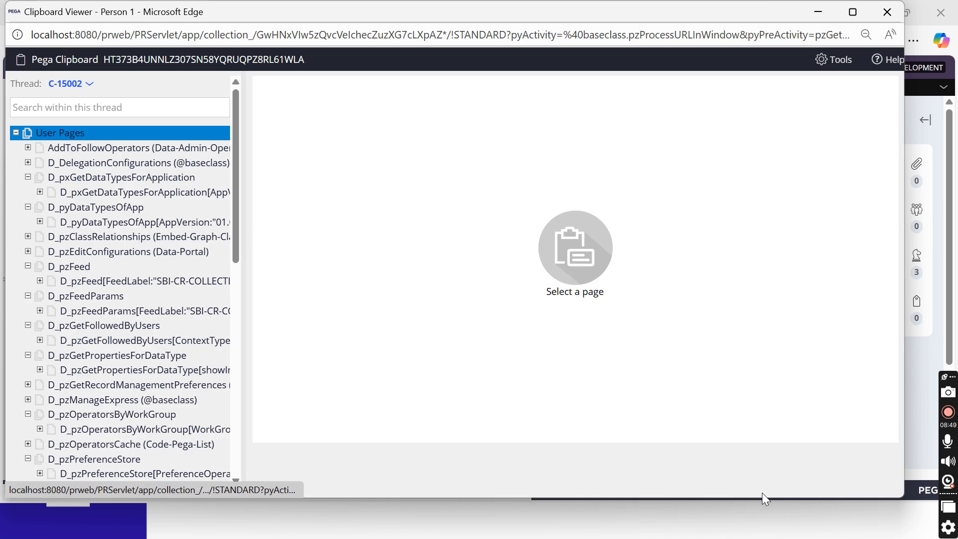
left_click(40, 115)
scroll(125, 200, "down", 10)
Expand pyWorkPage and confirm pxCoveredInsKeys holds child case key C-15003
left_click(97, 306)
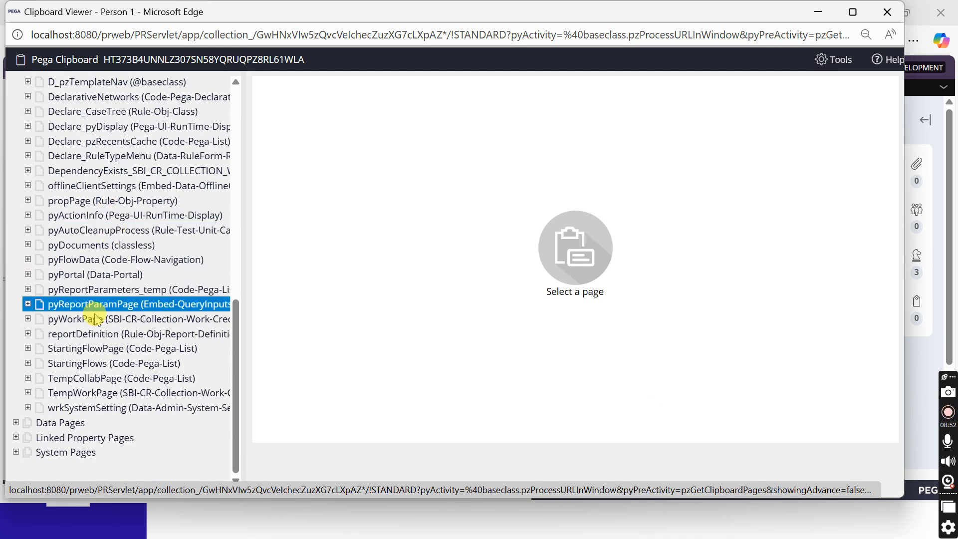
left_click(28, 319)
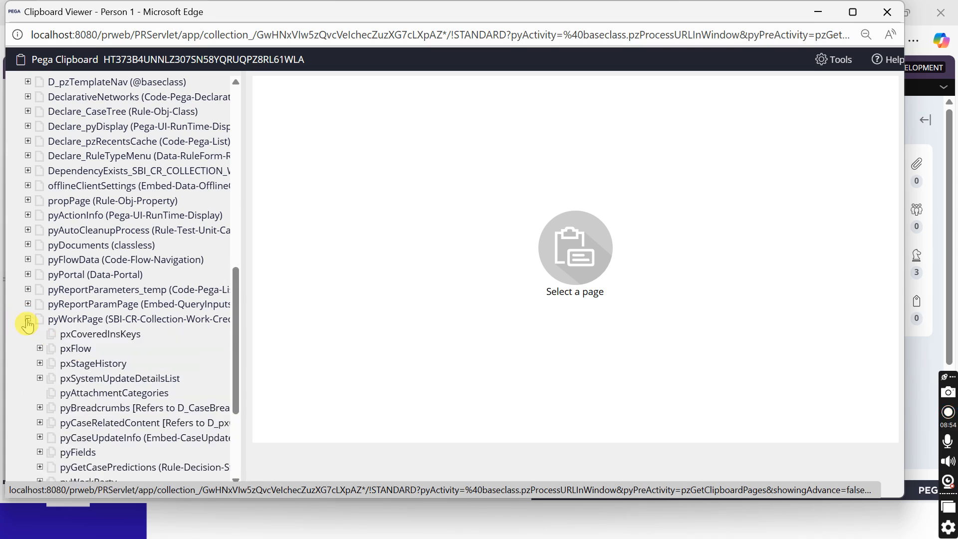
left_click(79, 333)
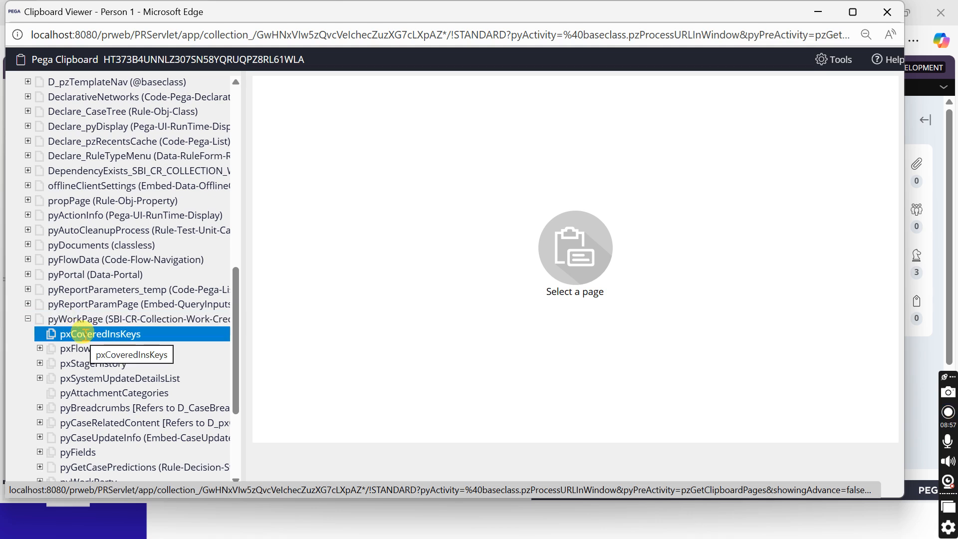
left_click(92, 334)
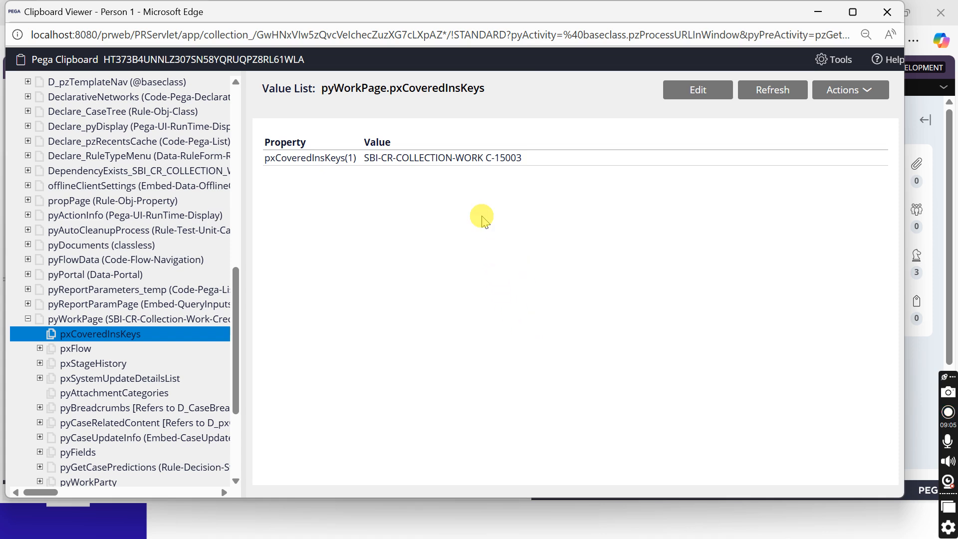
triple_click(443, 160)
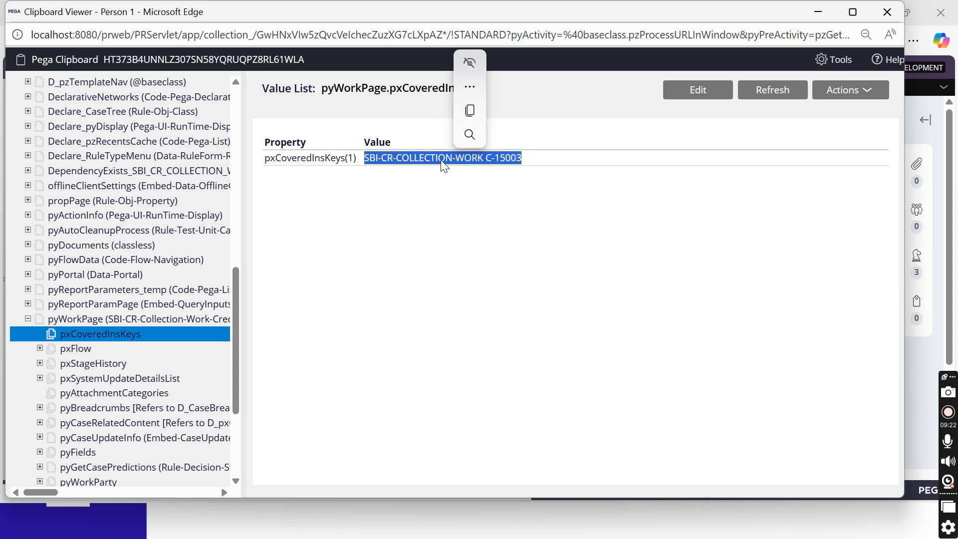
left_click(369, 196)
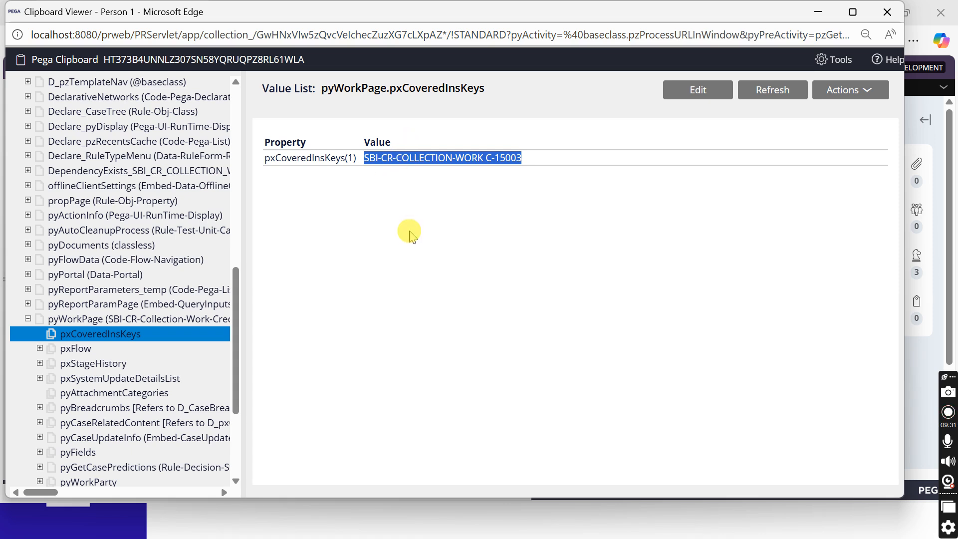
Reselect pyWorkPage and pyReportParamPage, then close the Clipboard Viewer
left_click(85, 322)
left_click(165, 304)
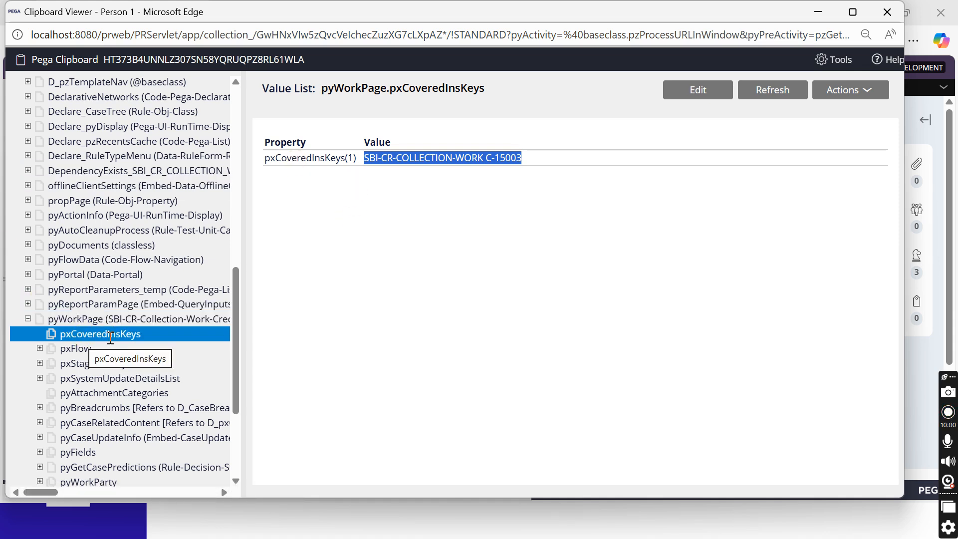
left_click(887, 13)
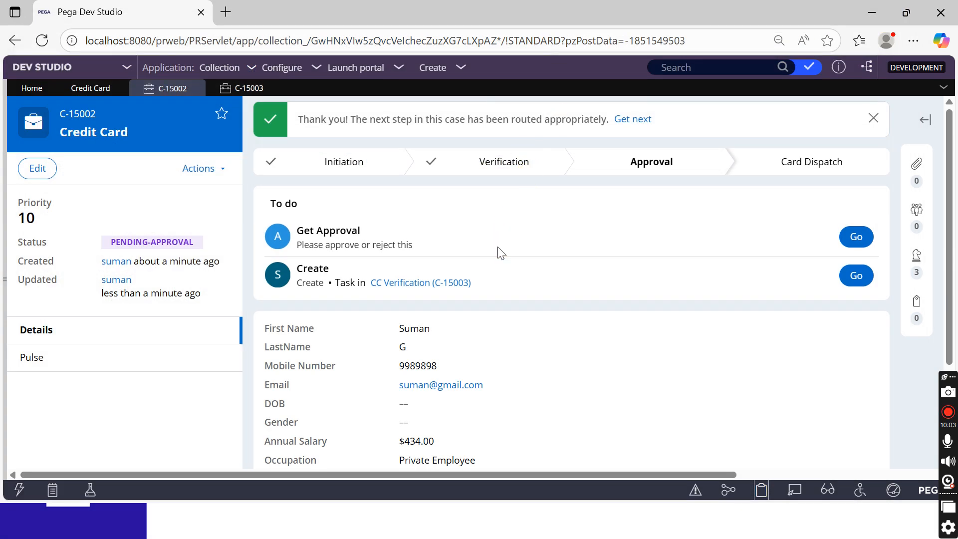
Switch to child case C-15003 and show its pyWorkPage, with pxCoverInsKey pointing to C-15002
left_click(233, 89)
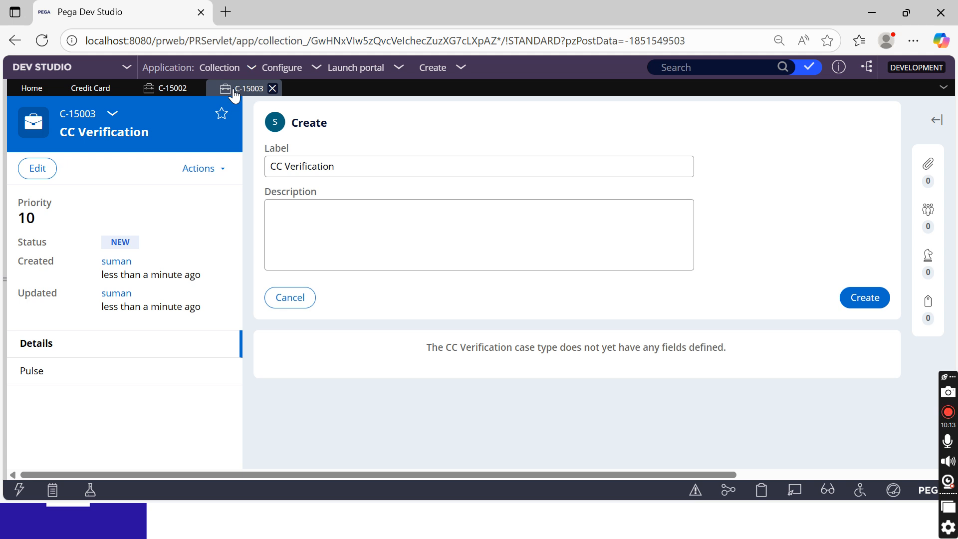
left_click(761, 491)
scroll(125, 249, "down", 8)
left_click(82, 358)
left_click(86, 364)
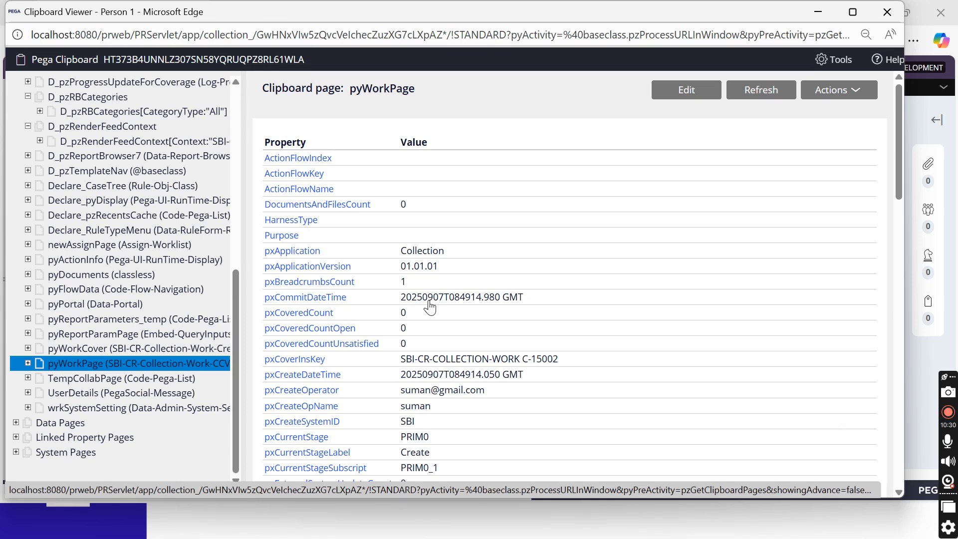
Inspect pyWorkCover's FirstName, LastName, pxObjClass and parent lock handle C-15002
left_click(91, 348)
left_click(94, 361)
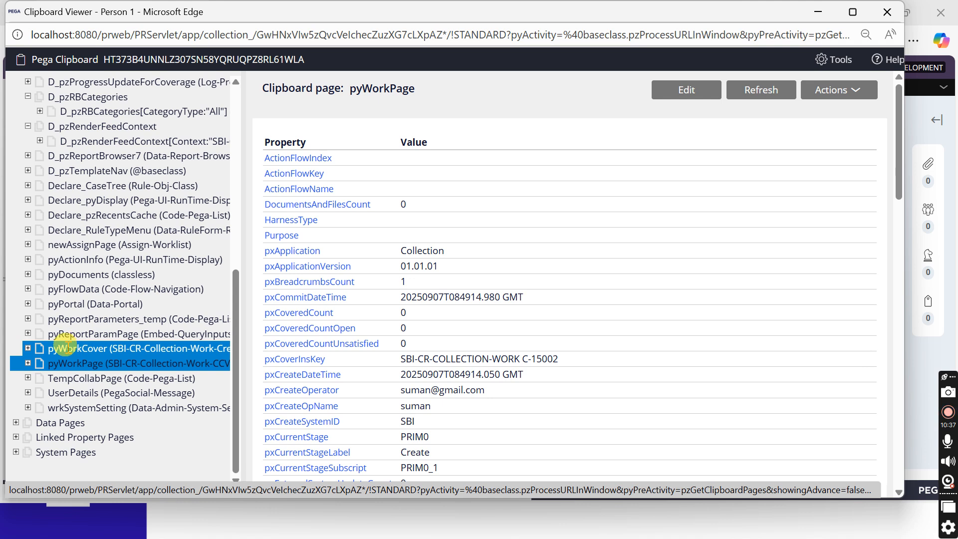
left_click(90, 348)
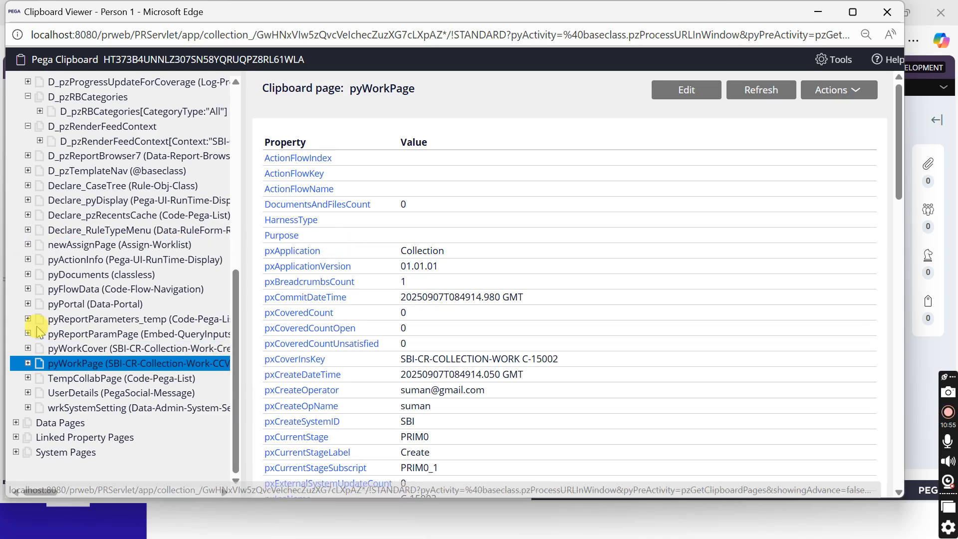
left_click(72, 351)
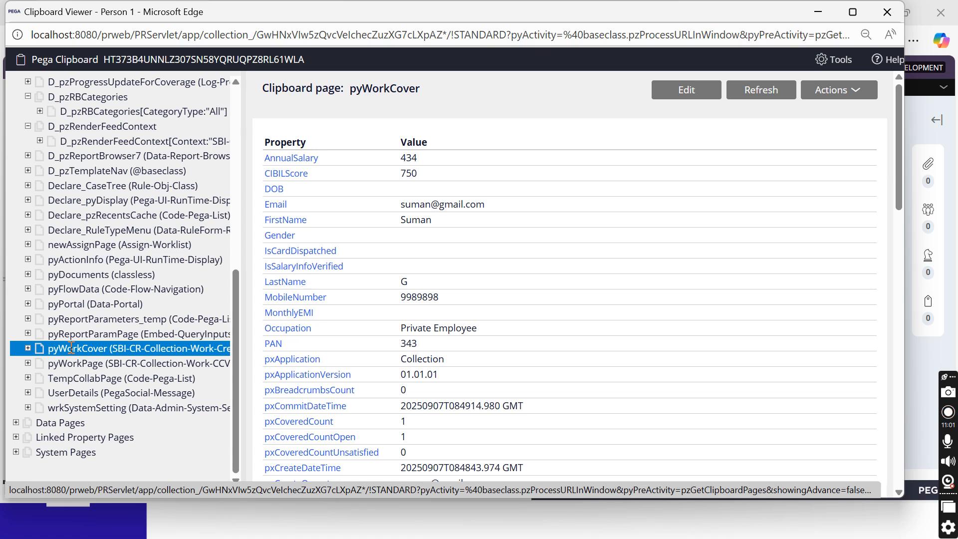
scroll(563, 237, "down", 5)
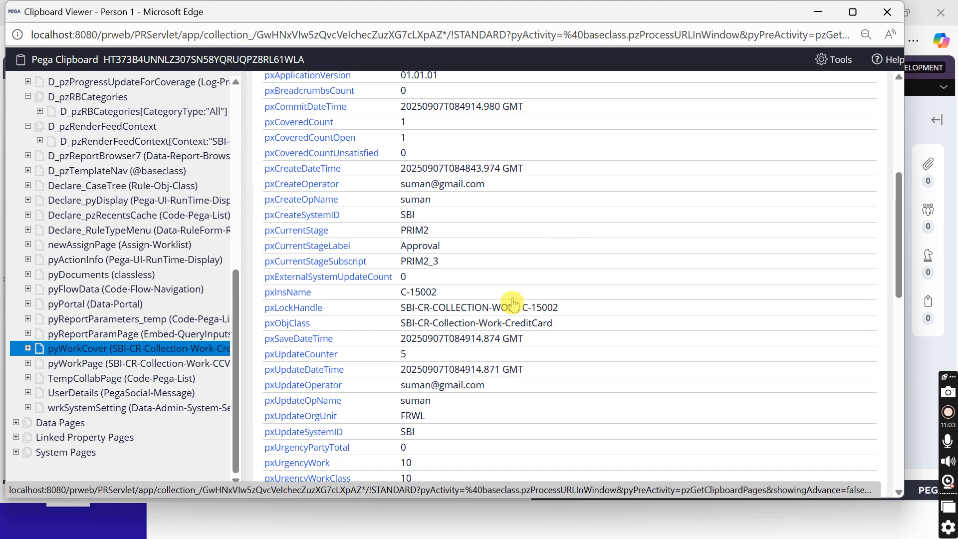
triple_click(542, 323)
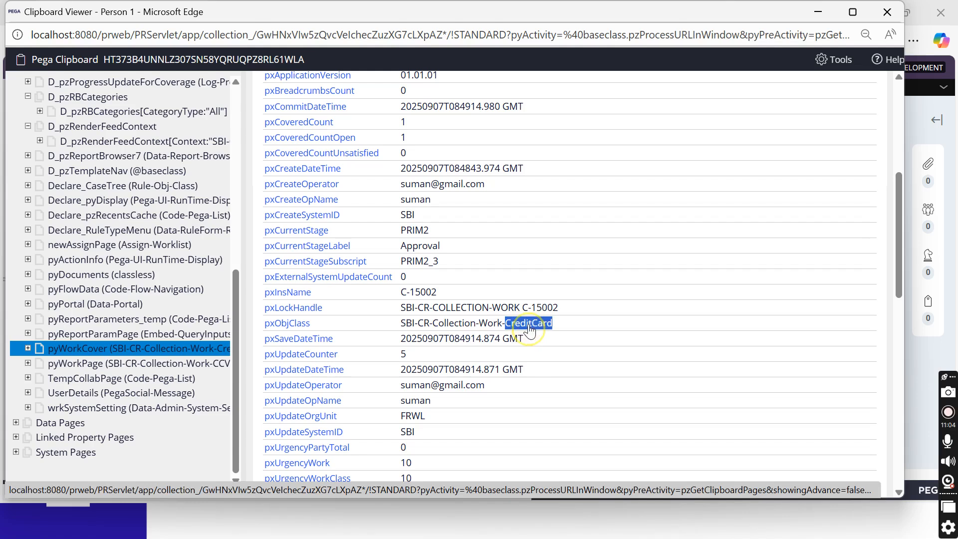
triple_click(456, 306)
scroll(451, 309, "up", 5)
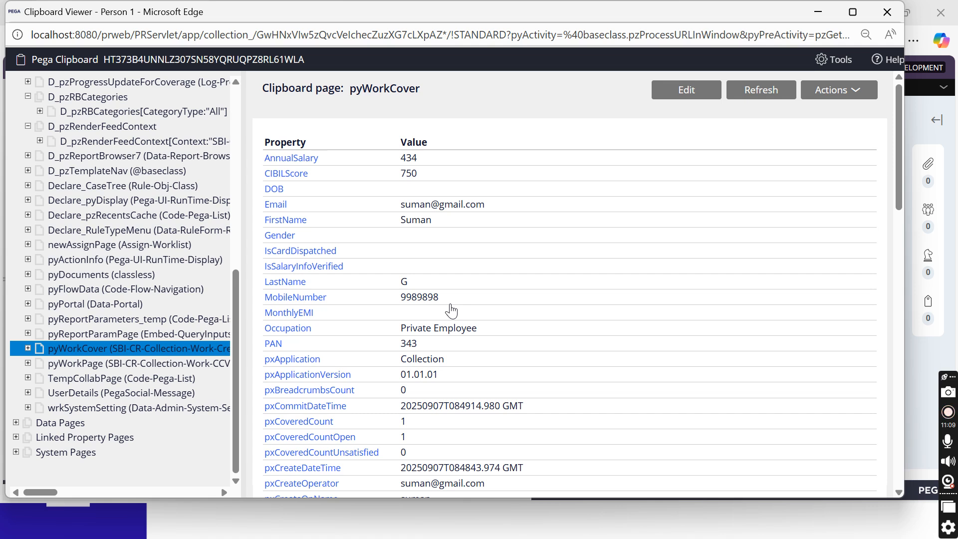
scroll(452, 310, "down", 2)
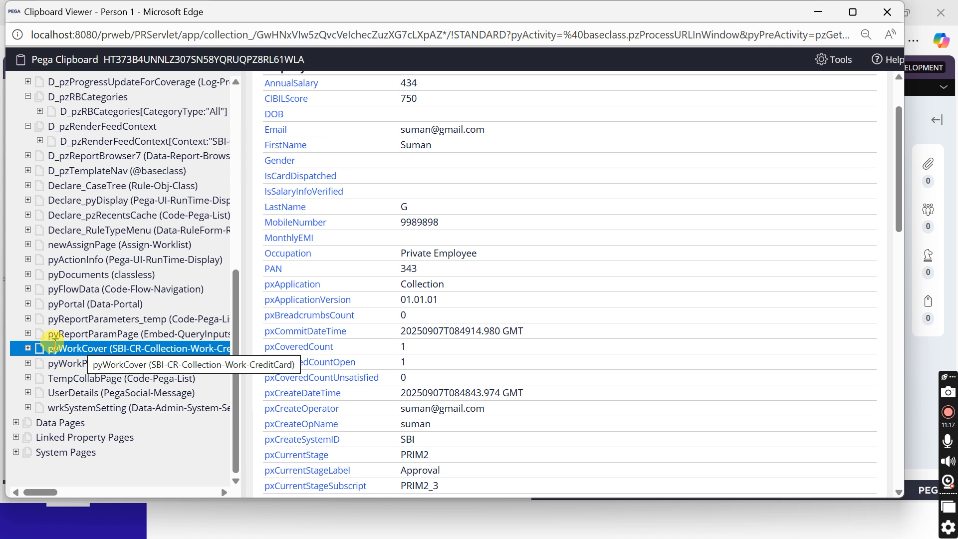
left_click(86, 354)
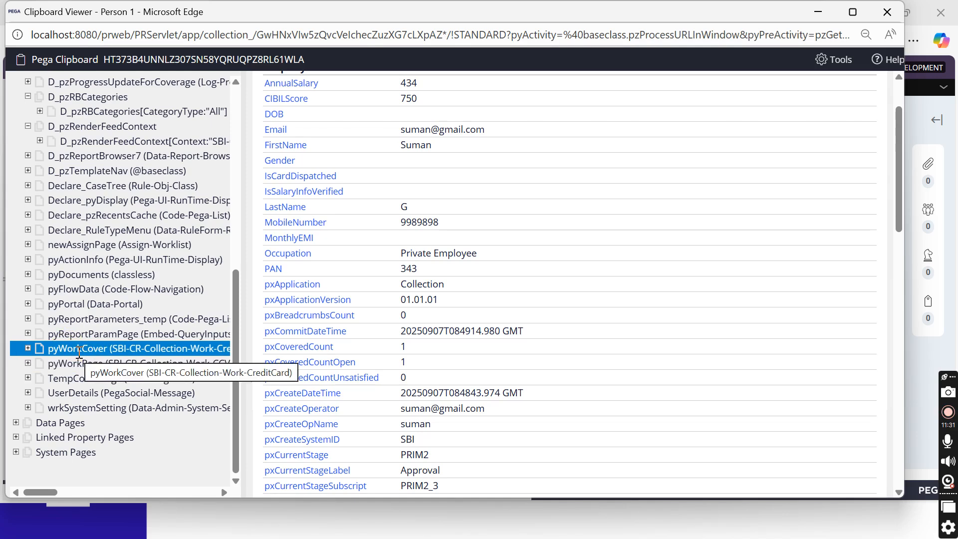
Scroll through the properties, then minimize the Clipboard Viewer to return to the Create form
scroll(456, 282, "up", 1)
scroll(479, 244, "down", 12)
scroll(479, 242, "down", 3)
scroll(479, 242, "up", 3)
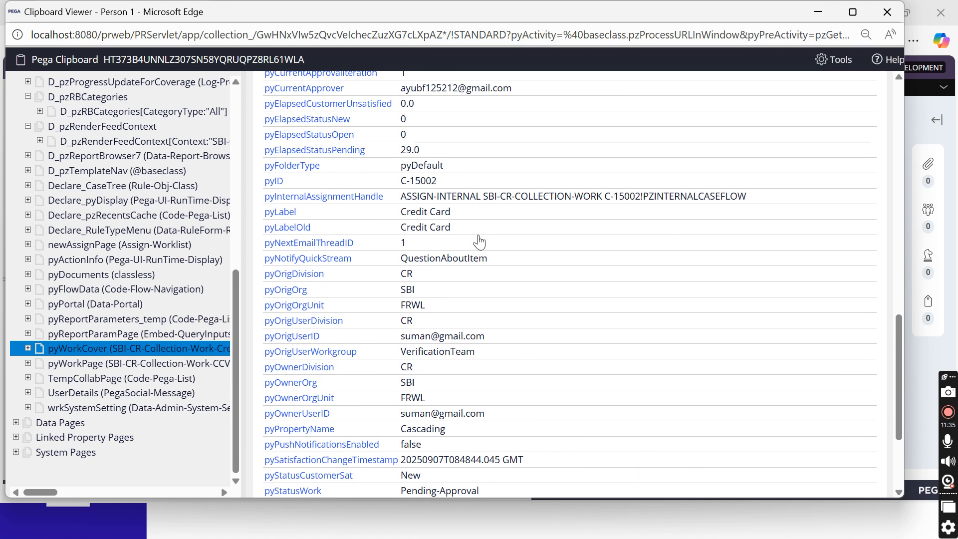
scroll(479, 242, "up", 2)
scroll(479, 242, "up", 5)
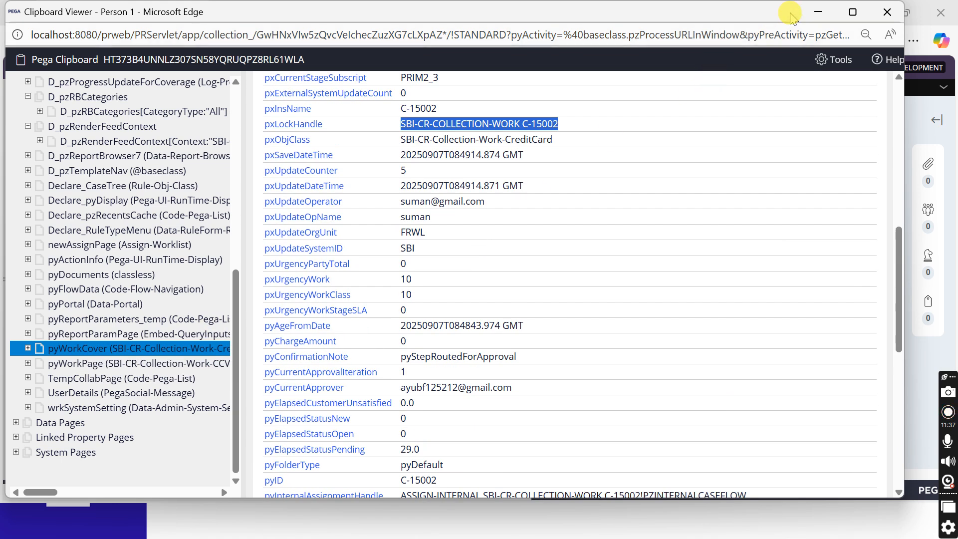
left_click(818, 12)
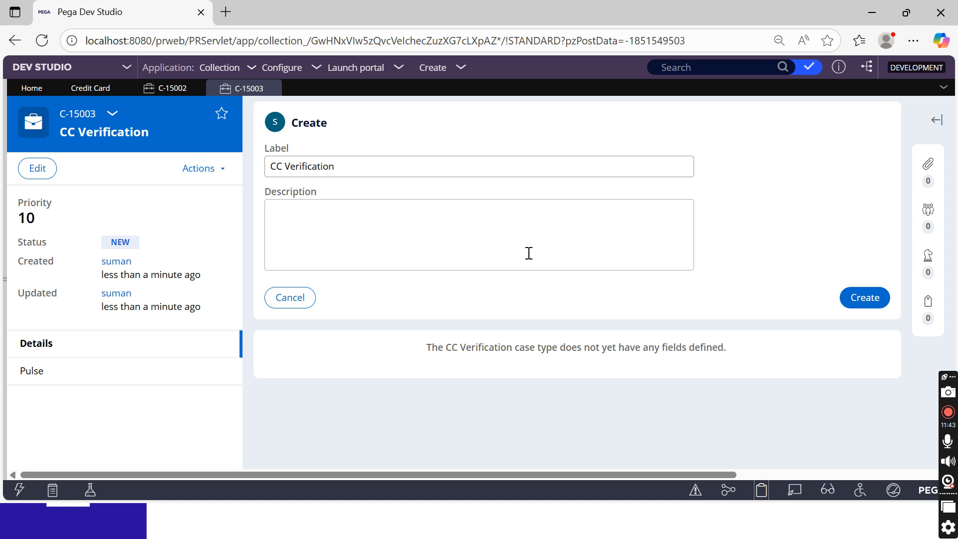
Review cases C-15002 and C-15003, then close both case tabs
left_click(163, 88)
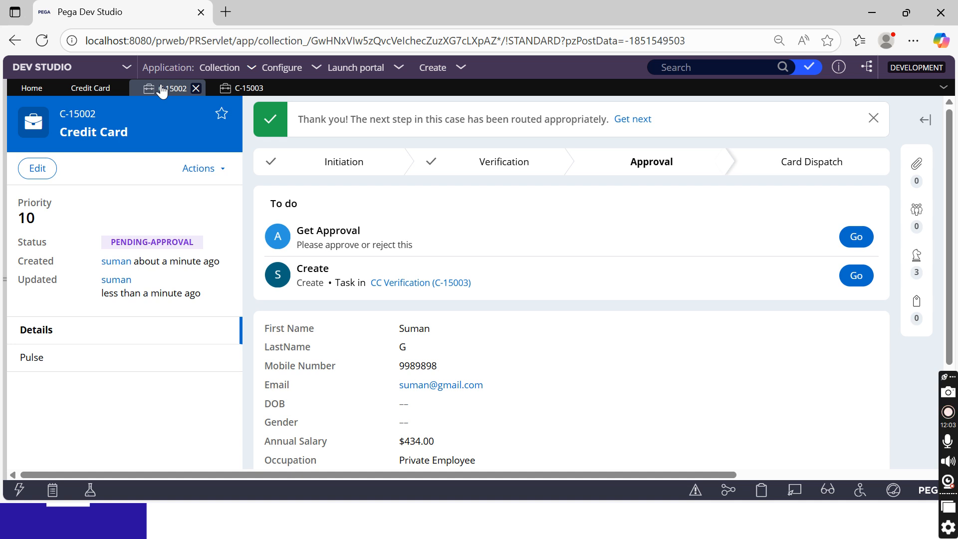
left_click(245, 90)
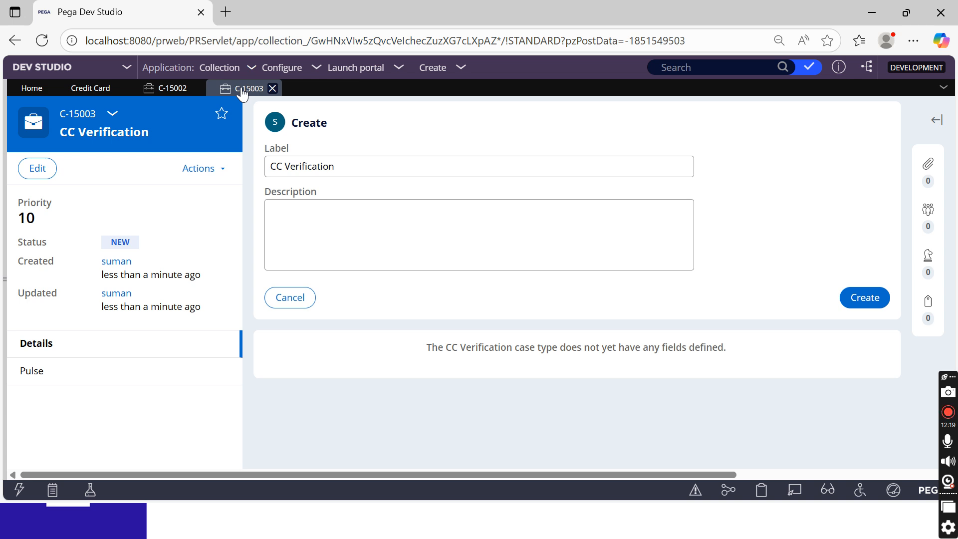
left_click(272, 88)
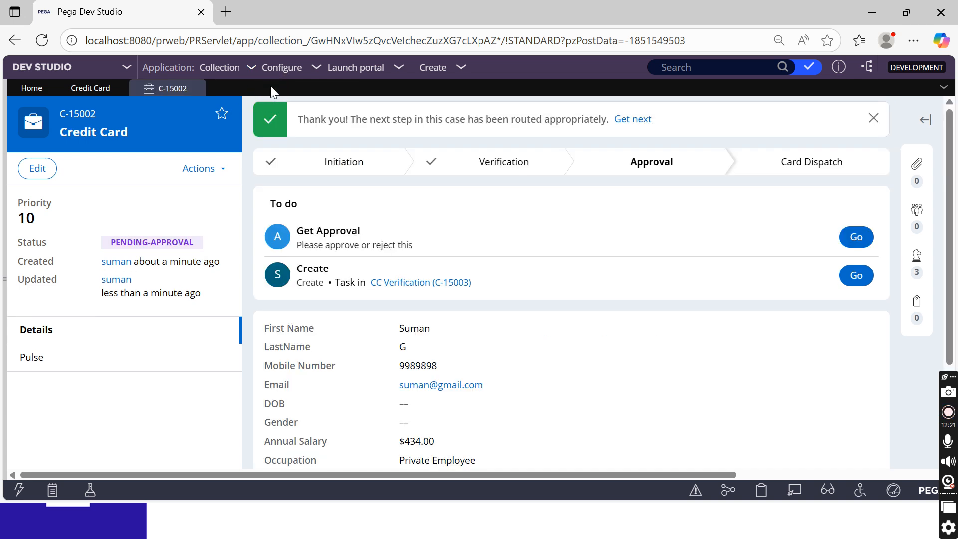
left_click(194, 92)
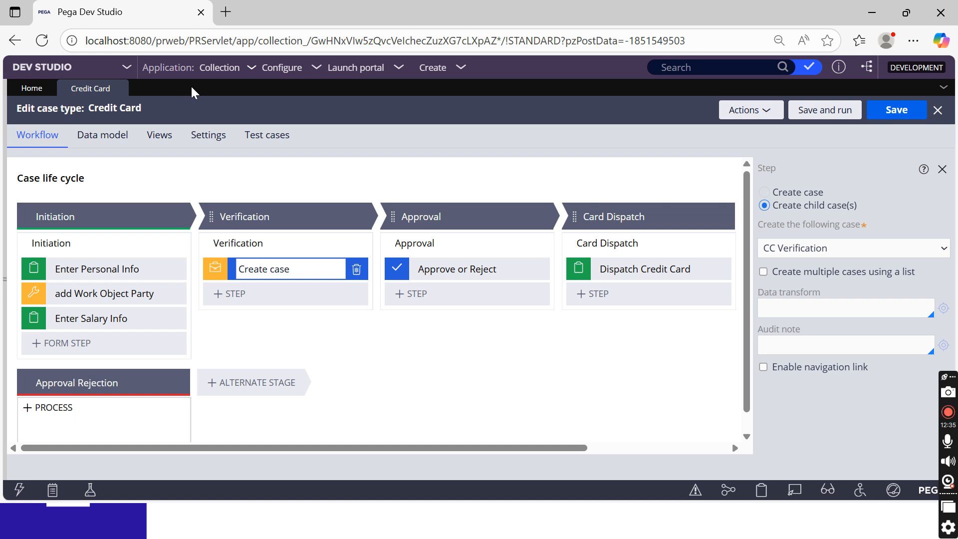
Save the Credit Card case type, glance at its data model, and open its Settings
left_click(52, 407)
left_click(895, 114)
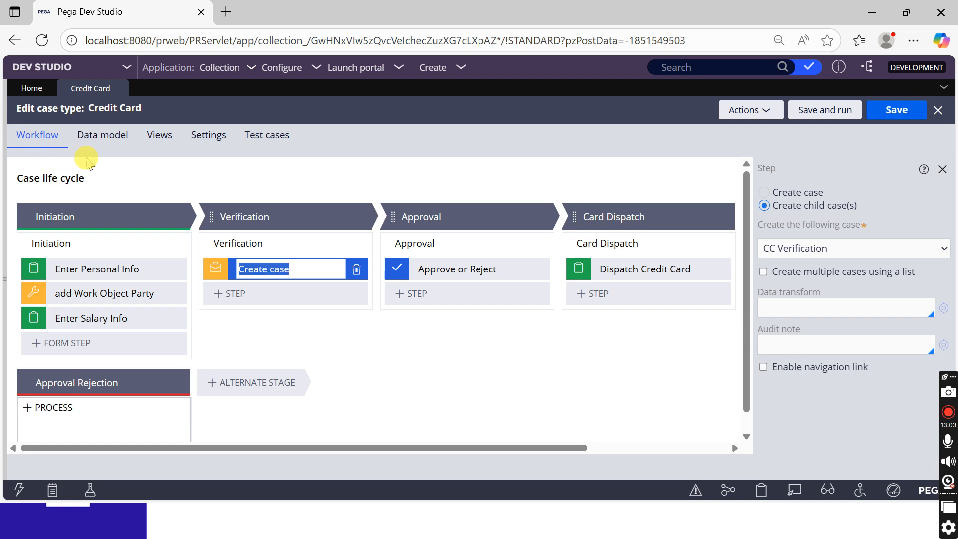
left_click(102, 148)
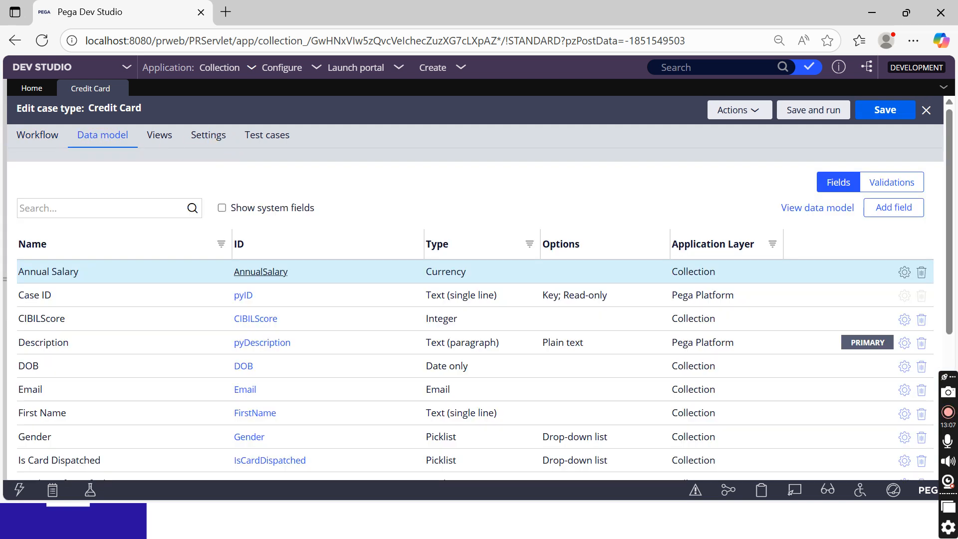
left_click(28, 142)
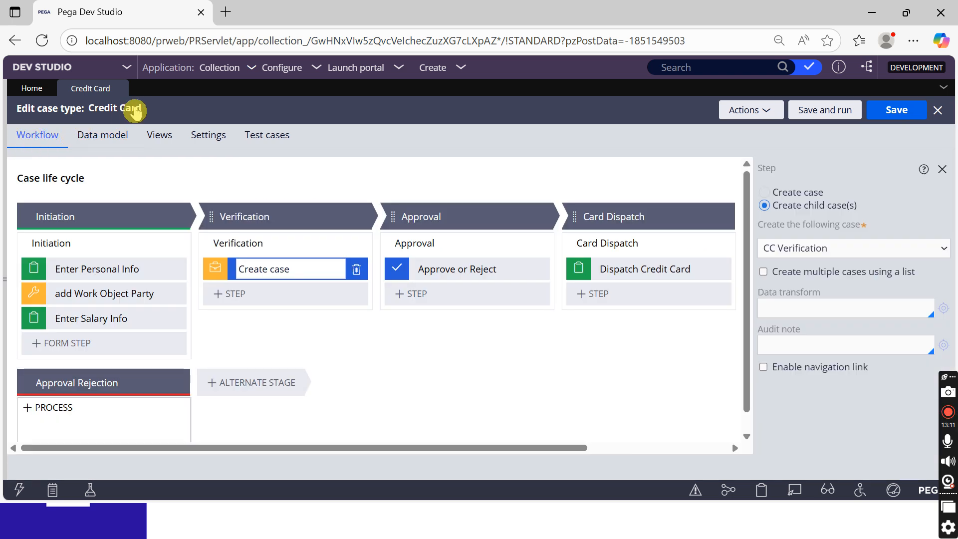
left_click(220, 148)
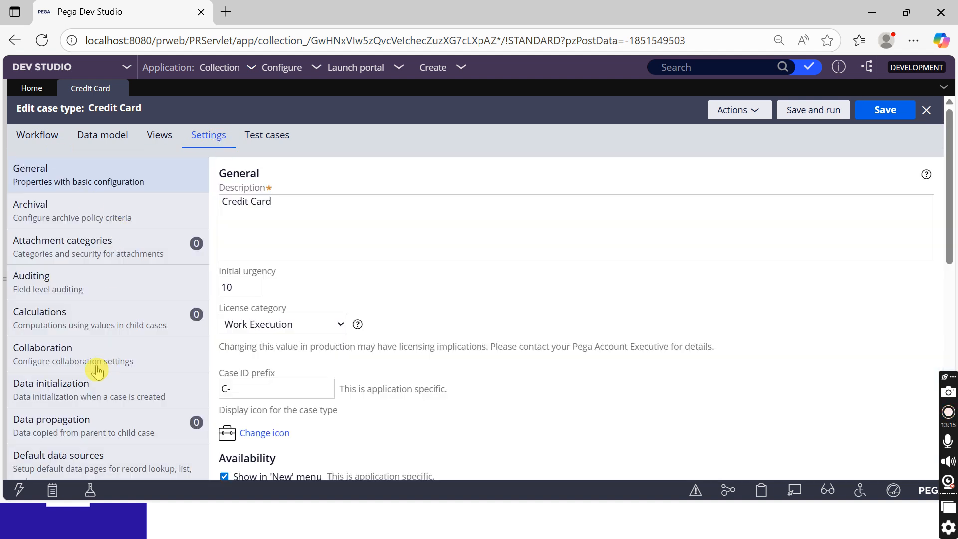
Show Data propagation settings with 'Into CC Verification (0)' expanded
left_click(50, 433)
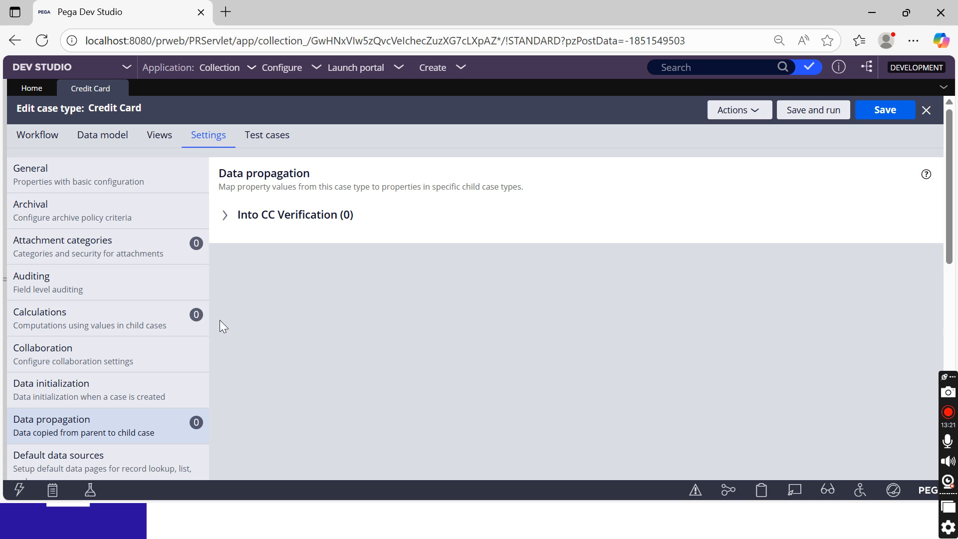
left_click(267, 217)
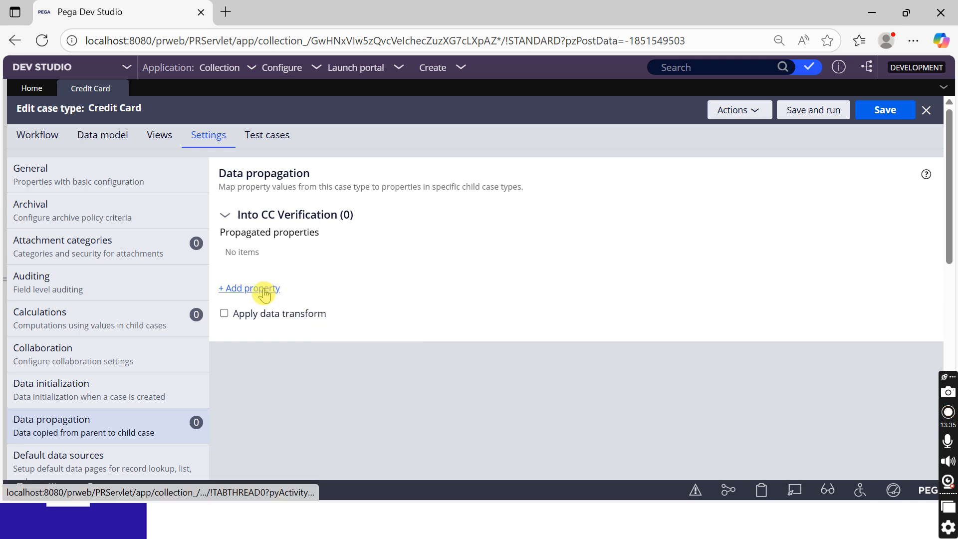
Add a propagation mapping from parent .FirstName to a new .FirstName property on CC Verification
left_click(263, 290)
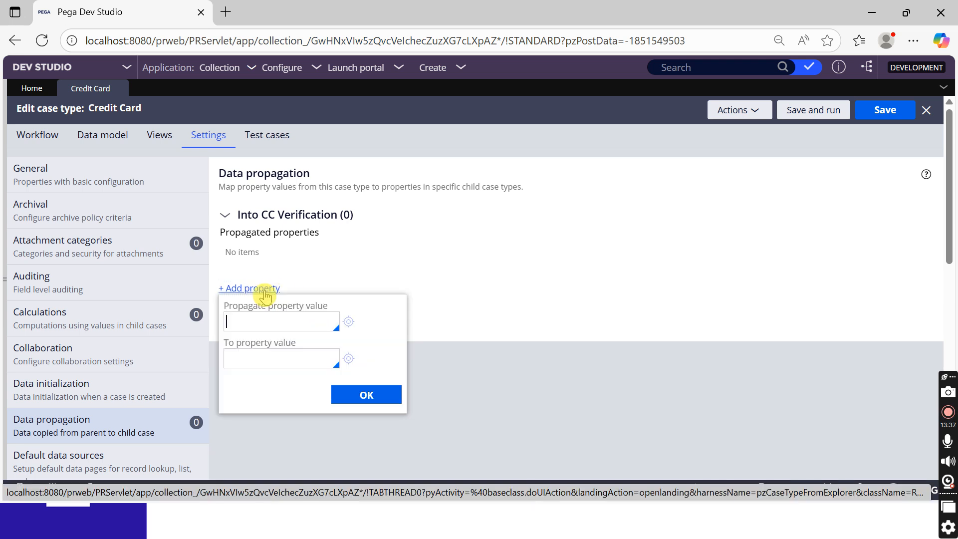
left_click(278, 321)
type(".")
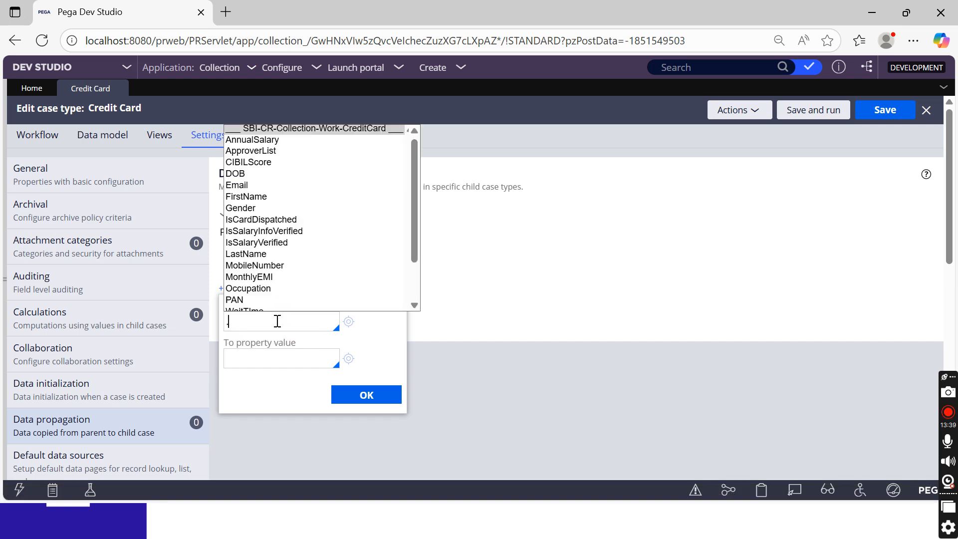
type("FirstNam")
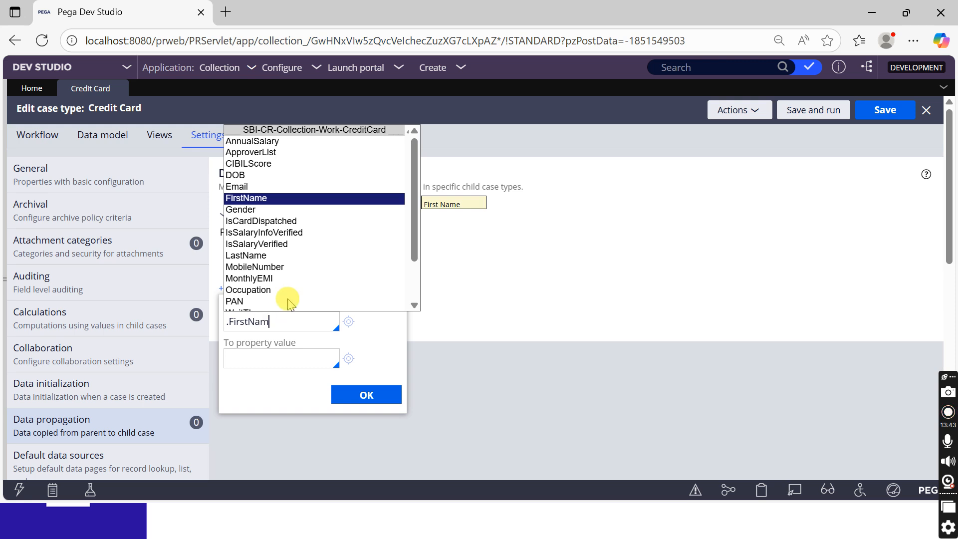
right_click(248, 324)
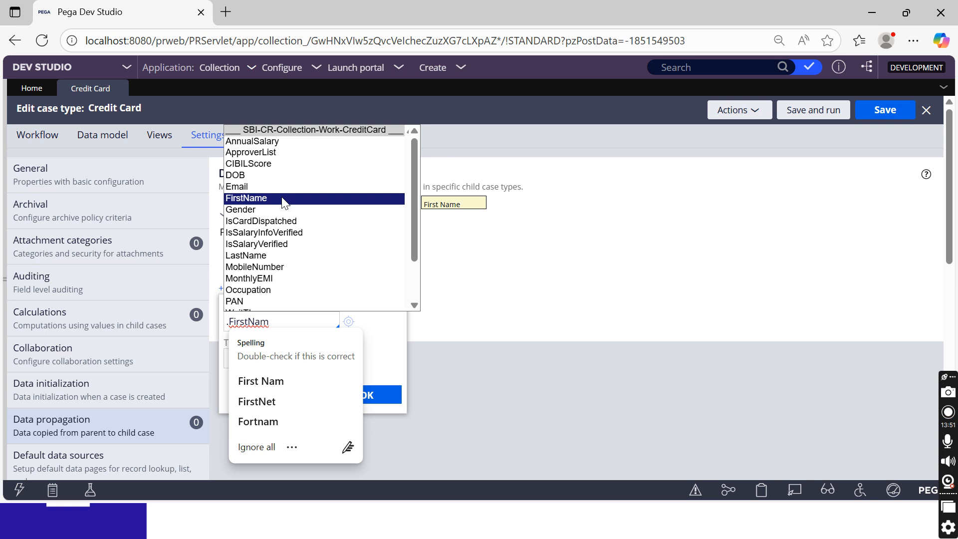
left_click(254, 198)
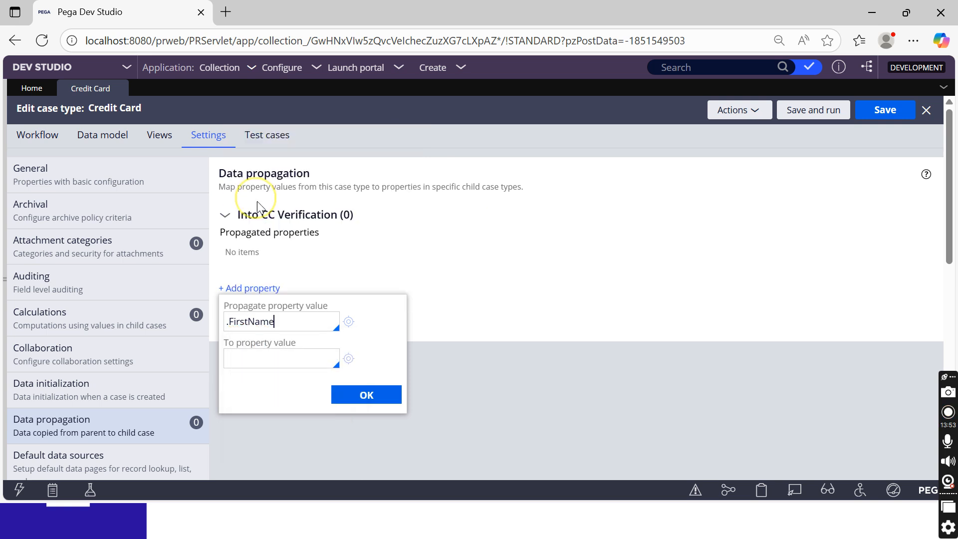
left_click(264, 366)
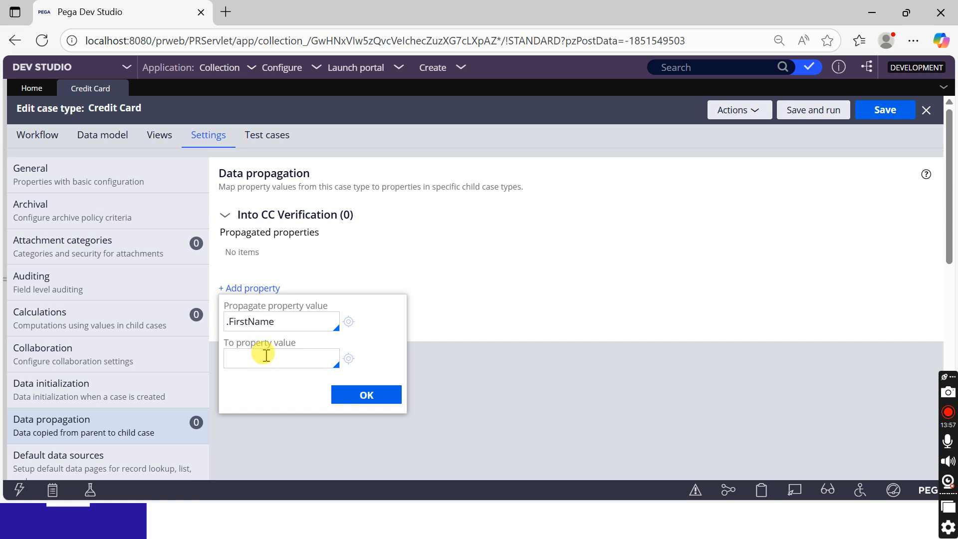
type(".")
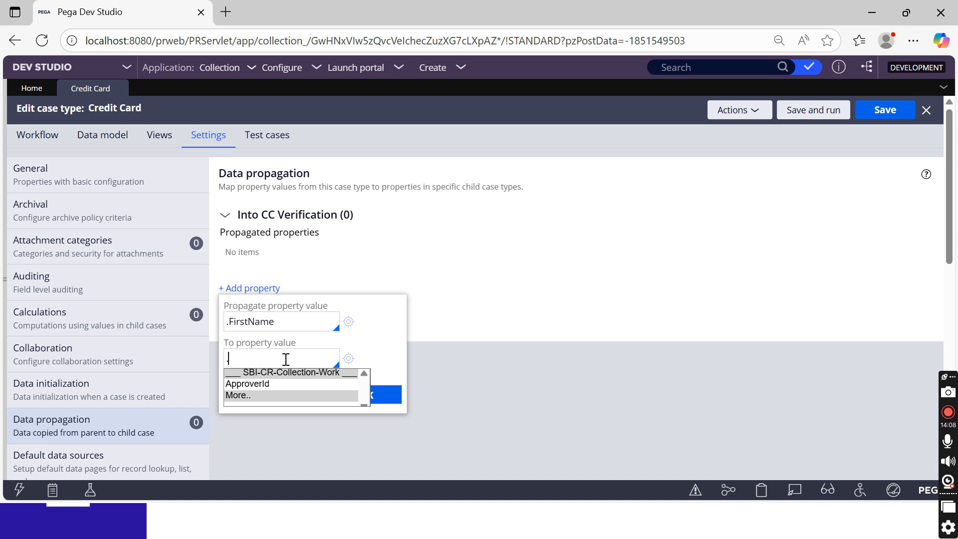
left_click(286, 359)
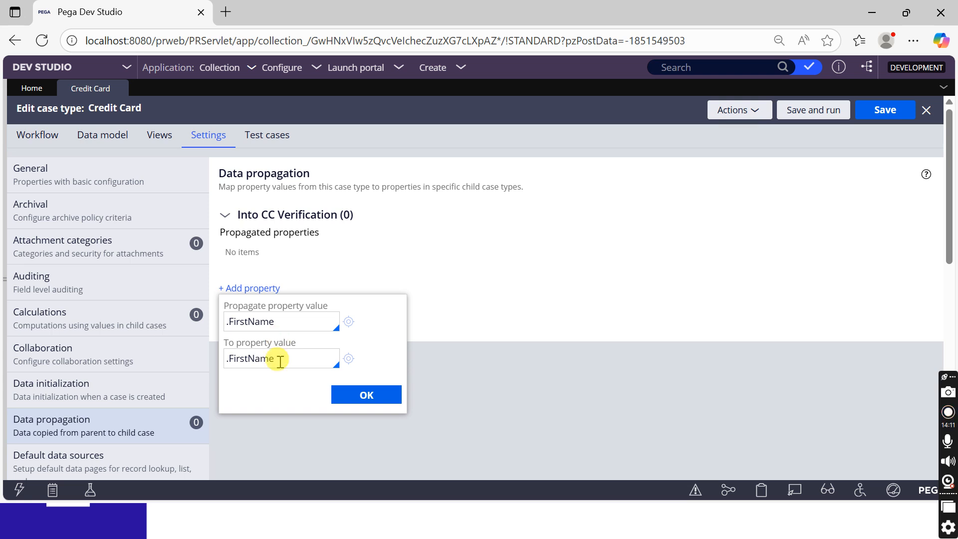
left_click(347, 360)
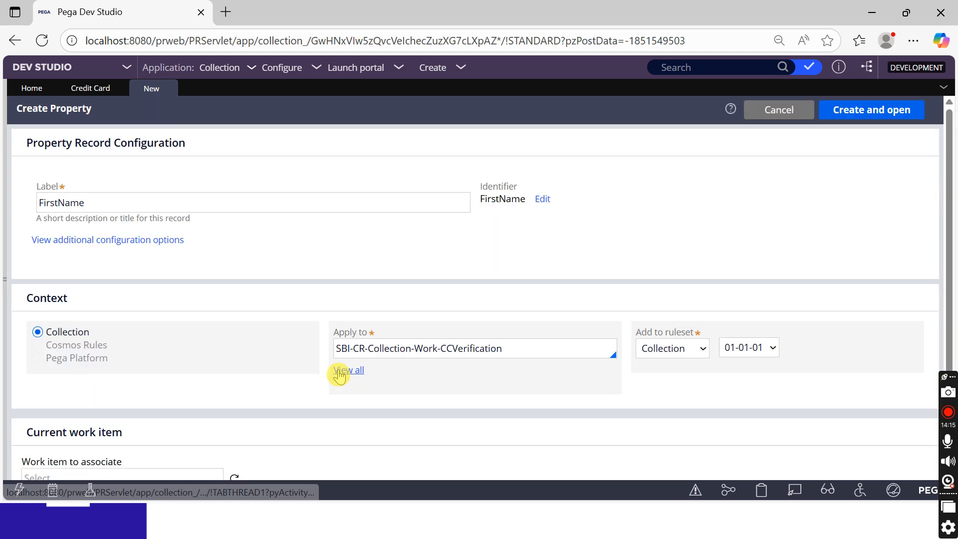
Create and save the FirstName property on SBI-CR-Collection-Work-CCVerification, then close it
double_click(474, 348)
left_click(892, 115)
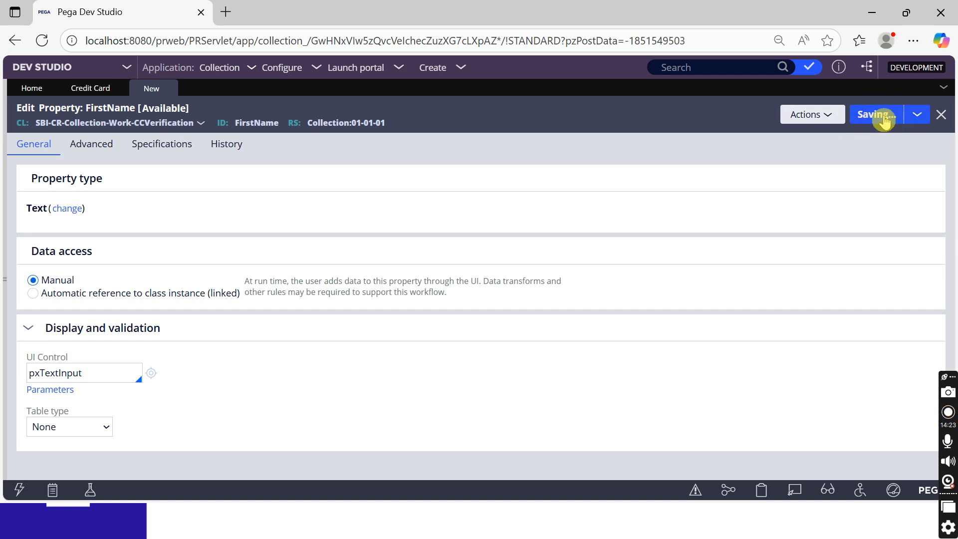
left_click(878, 117)
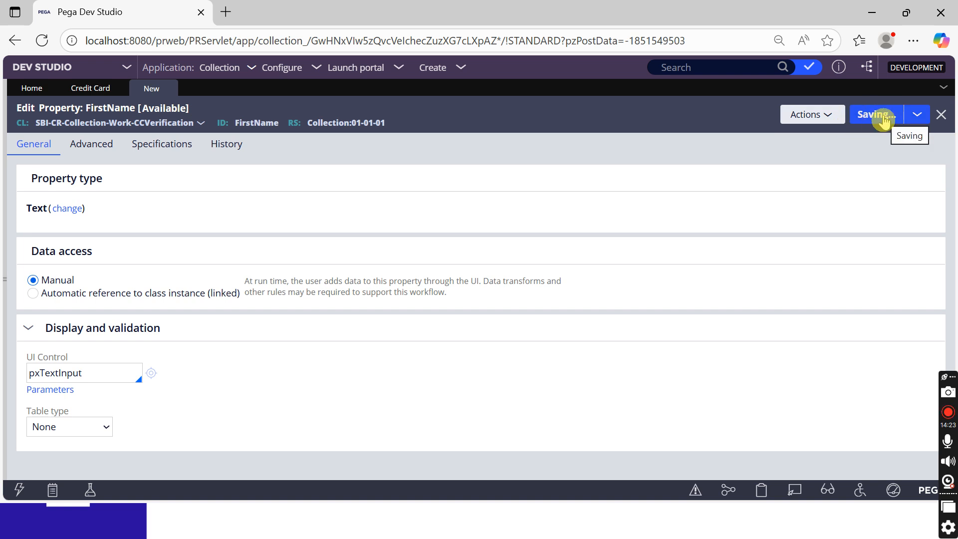
left_click(190, 90)
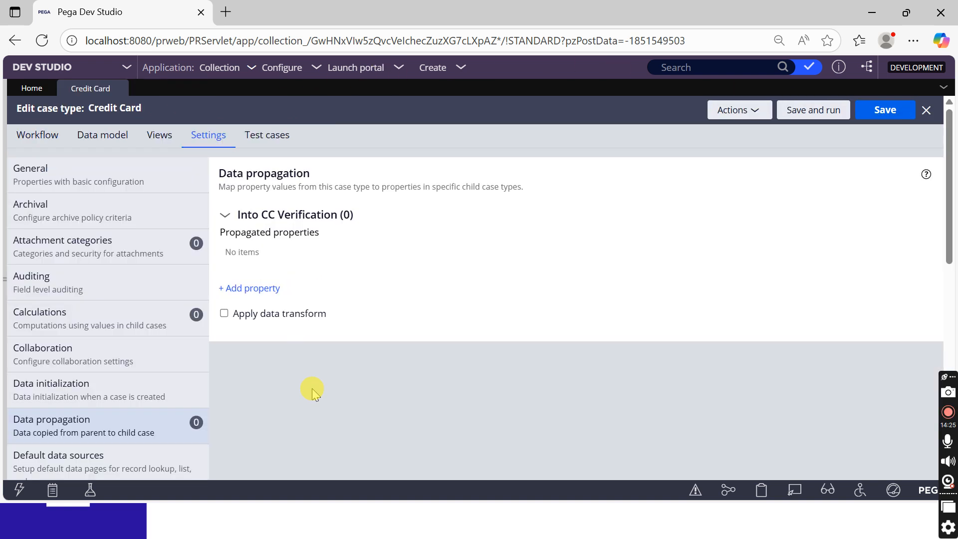
Map parent .FirstName to child .FirstName in Into CC Verification and confirm
left_click(253, 289)
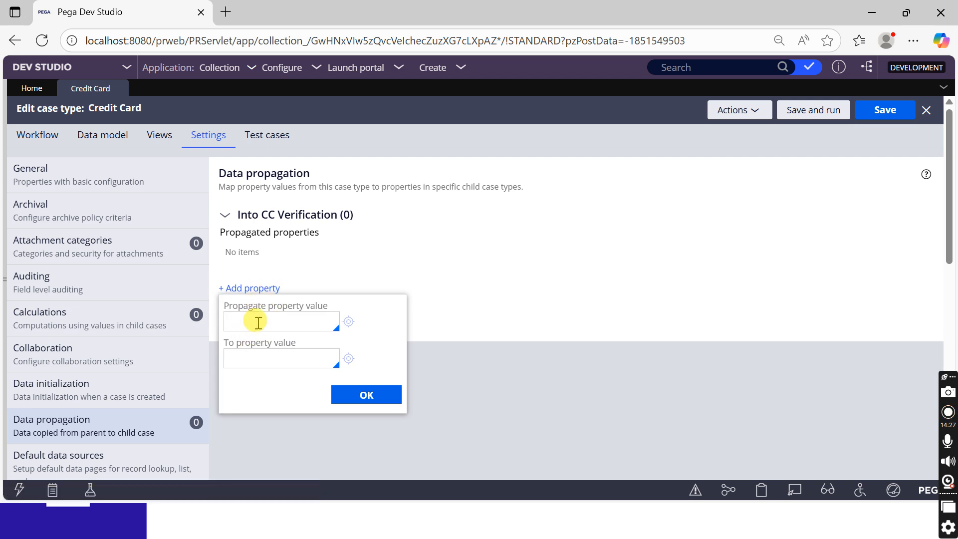
type(".Fi")
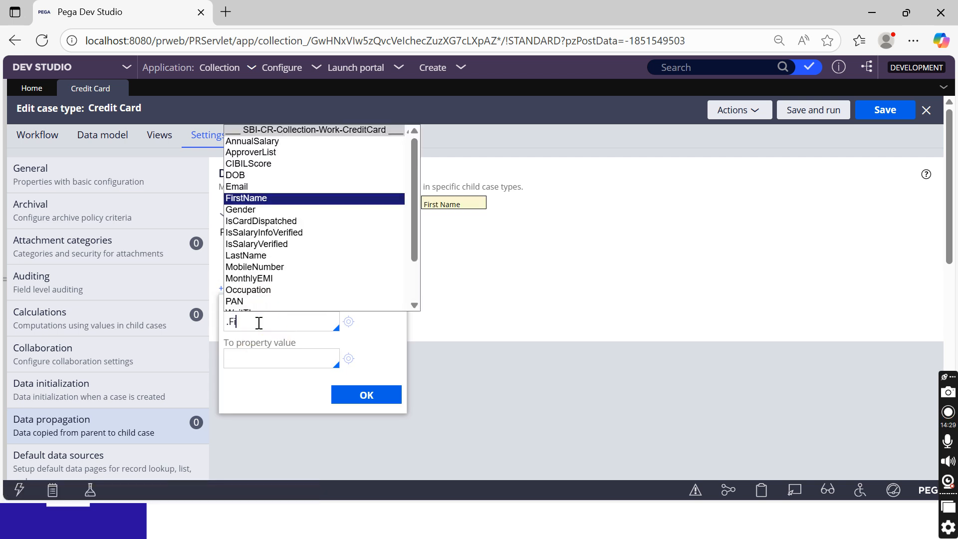
key("Return")
left_click(269, 355)
type(".")
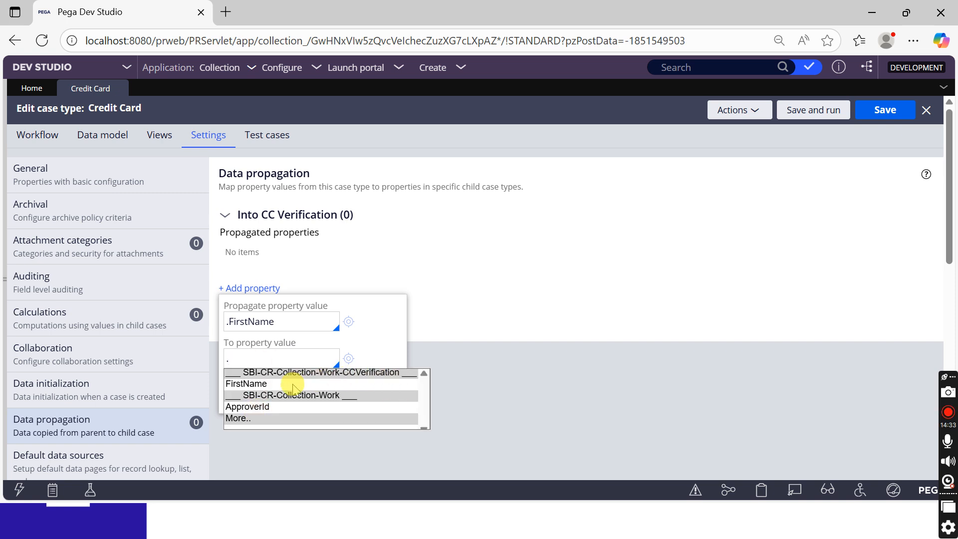
left_click(262, 385)
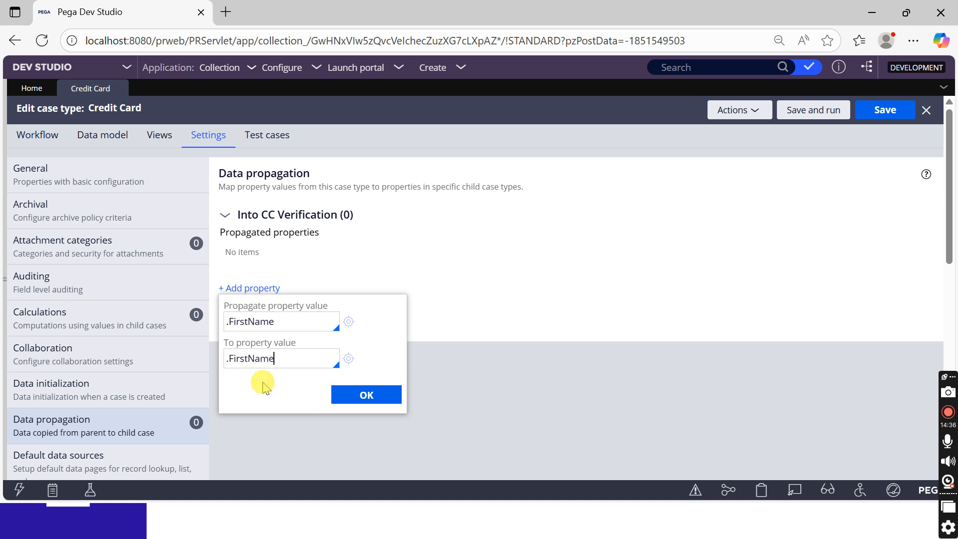
left_click(367, 394)
Map .LastName to a new .lastName property, creating and saving it on CC Verification
left_click(251, 269)
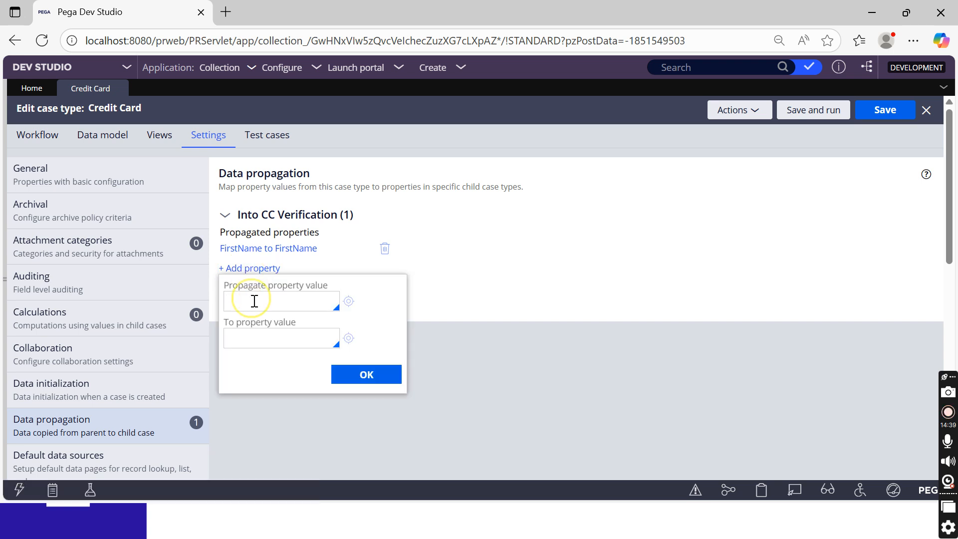
type(".Last")
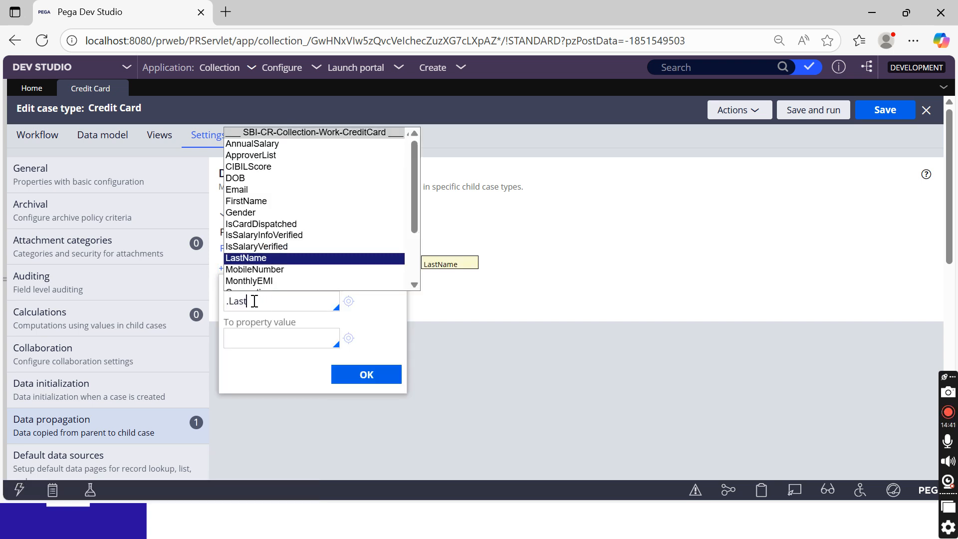
key("Return")
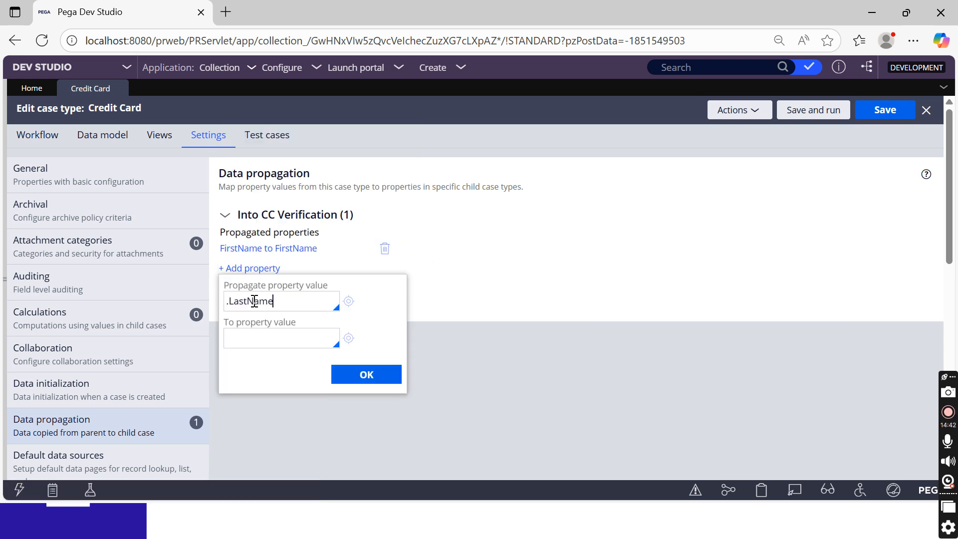
left_click(267, 345)
type(".")
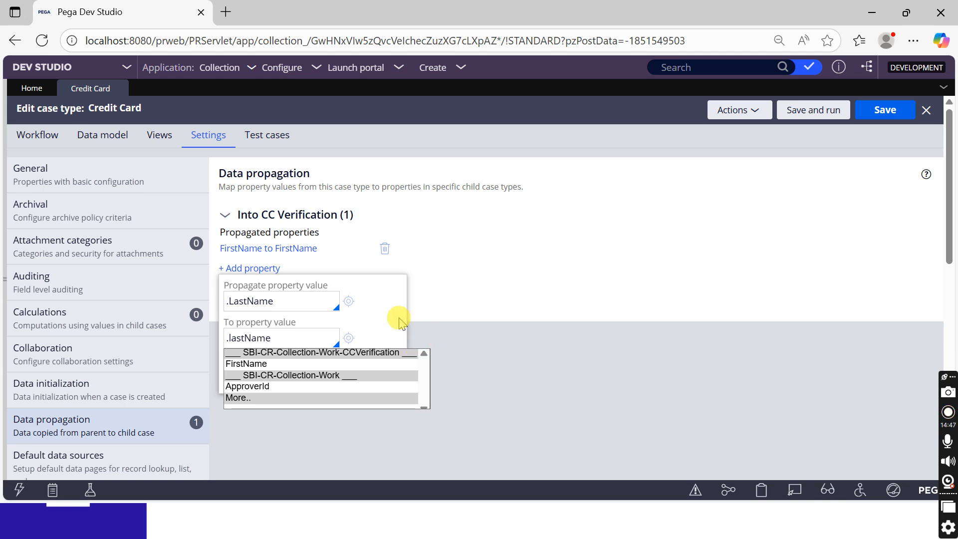
type("lastName")
left_click(349, 337)
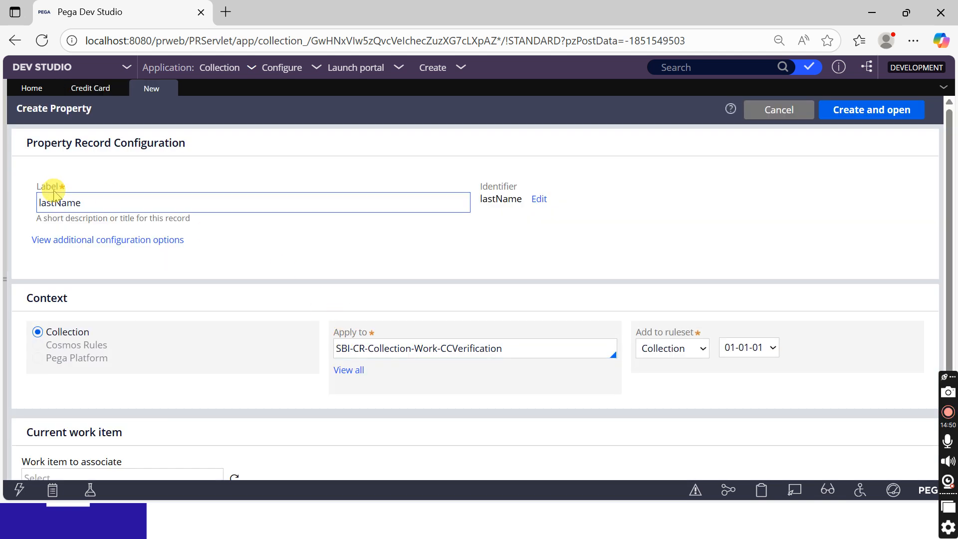
left_click(875, 110)
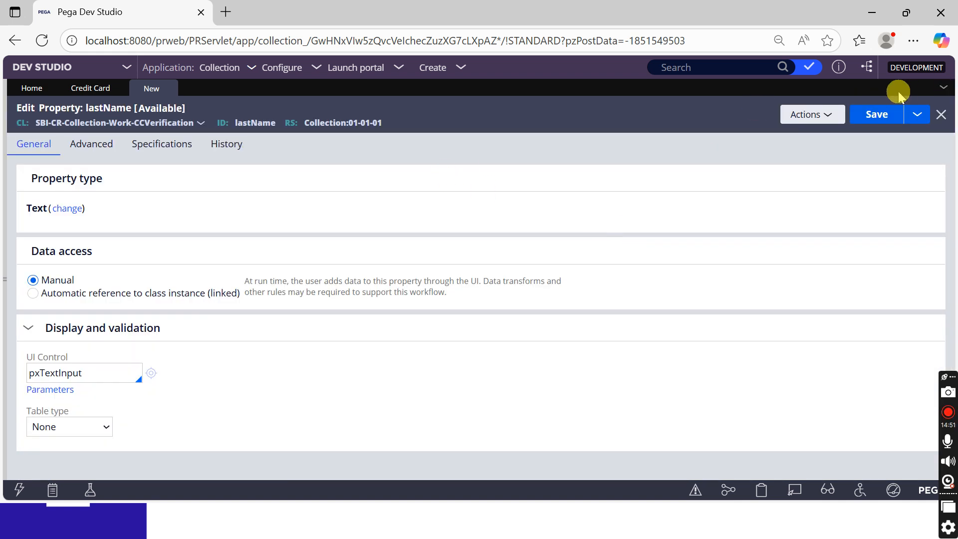
left_click(877, 116)
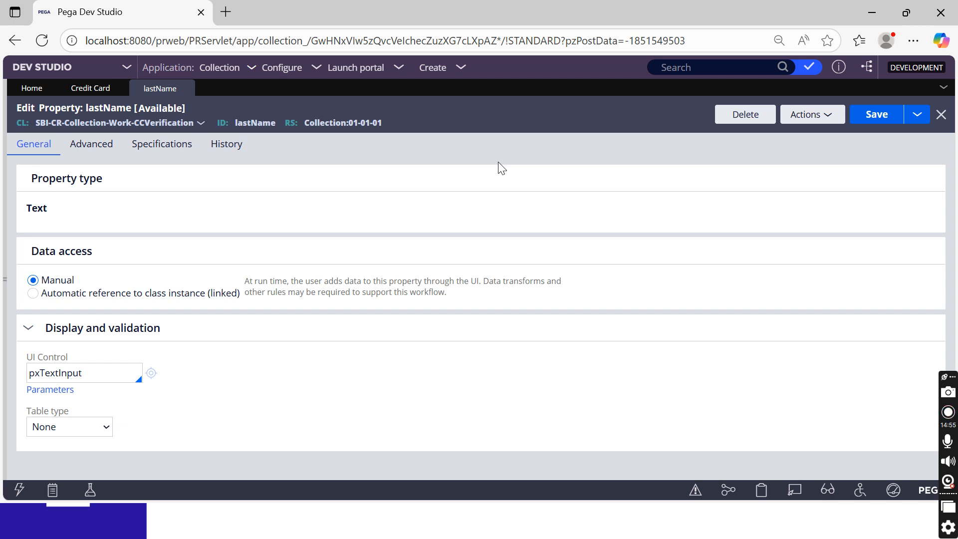
Add the .LastName to .lastName propagation mapping and save the Credit Card case type
left_click(93, 88)
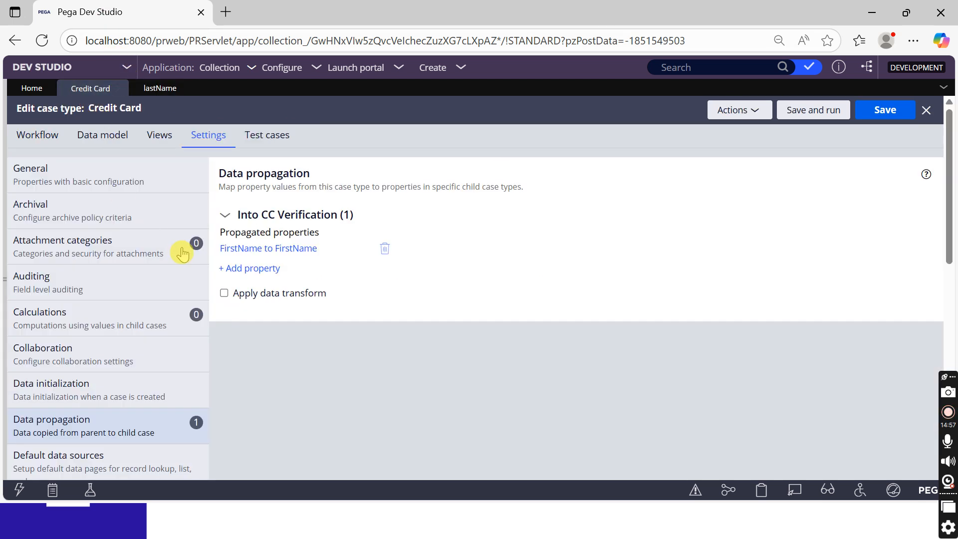
left_click(247, 272)
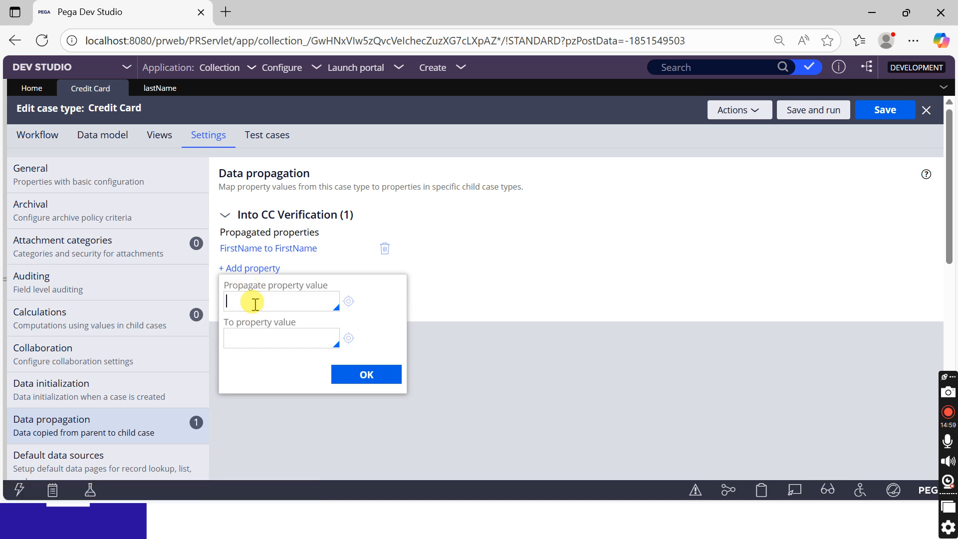
type(".lastnam")
key("Return")
left_click(260, 334)
type(".lastna")
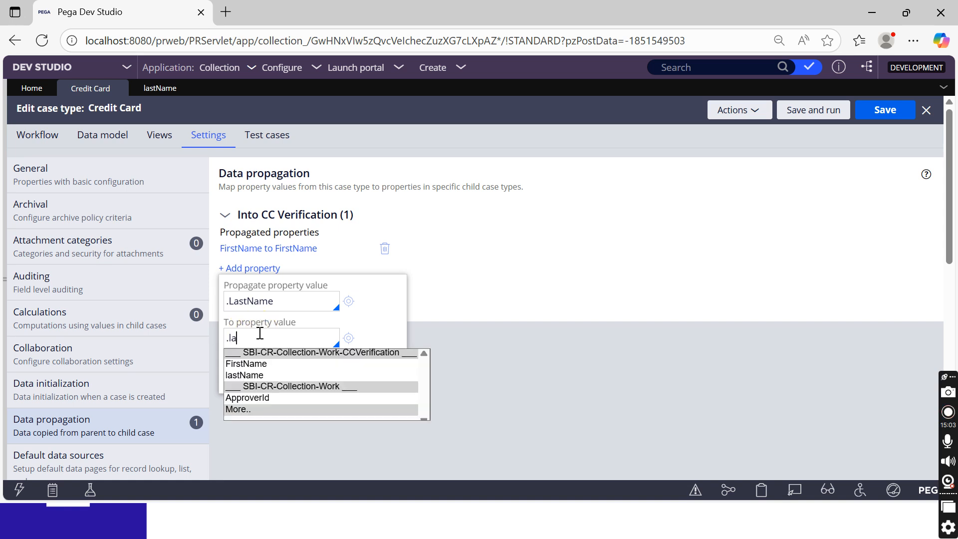
key("Return")
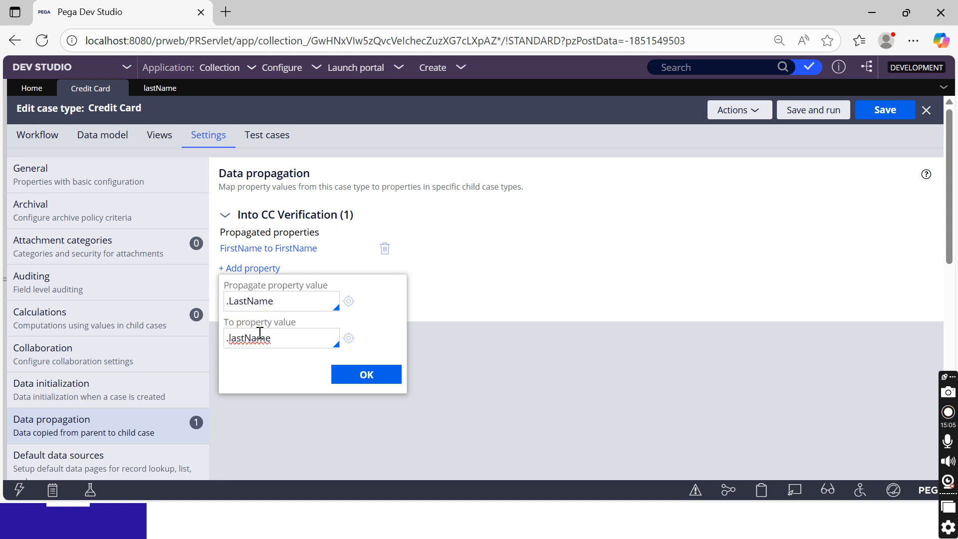
left_click(367, 371)
left_click(877, 119)
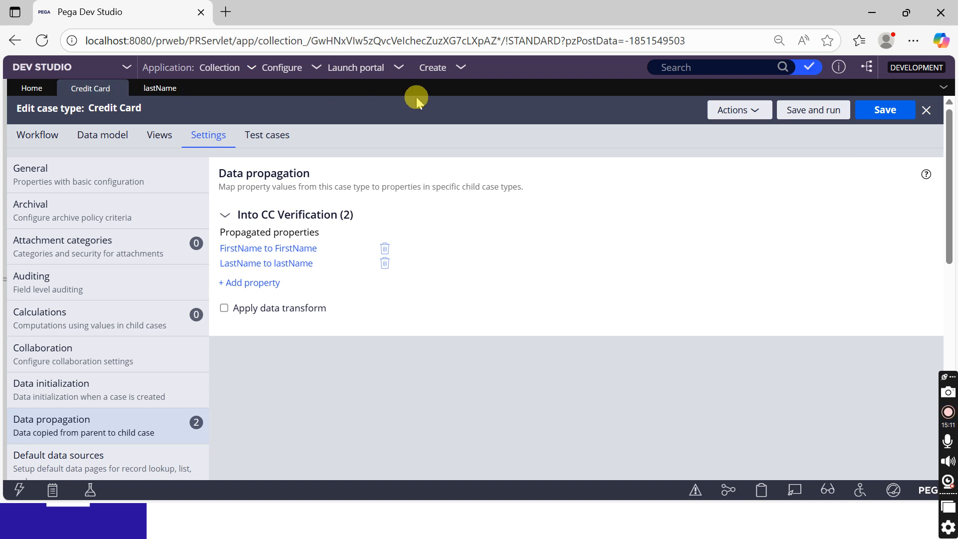
left_click(433, 68)
Start a new Credit Card case, enter first name, mobile number and email, and submit Personal Info
mouse_move(519, 84)
left_click(585, 98)
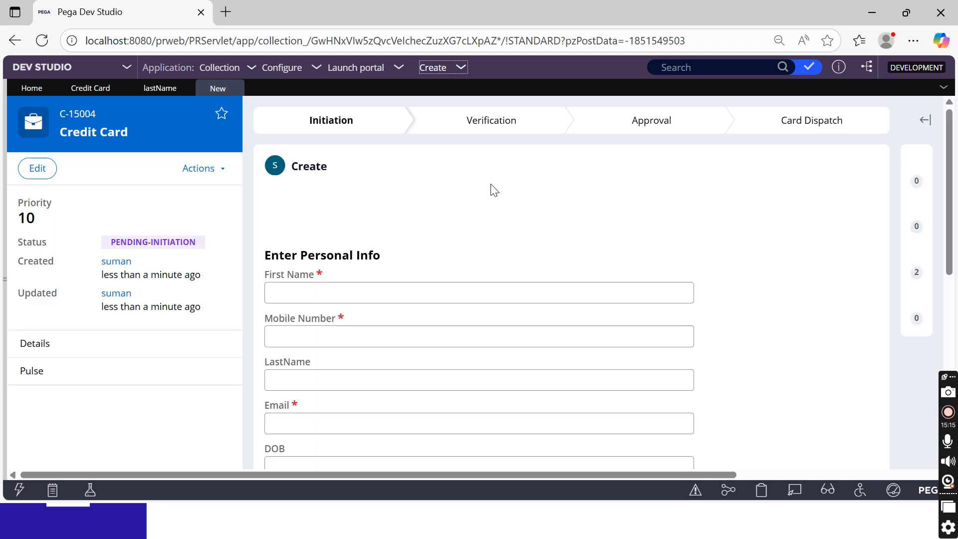
left_click(342, 285)
type("suma")
key("Tab")
type("989898")
key("Tab")
key("Tab")
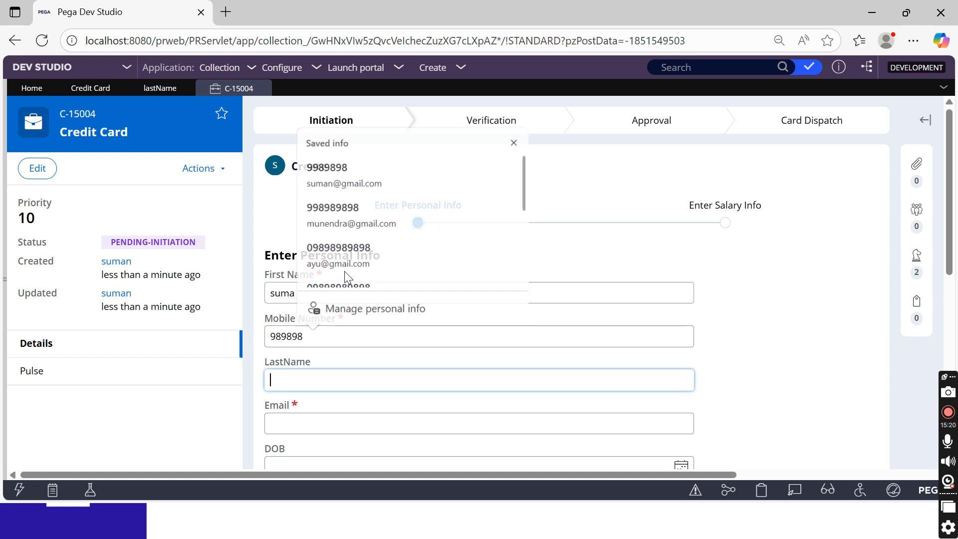
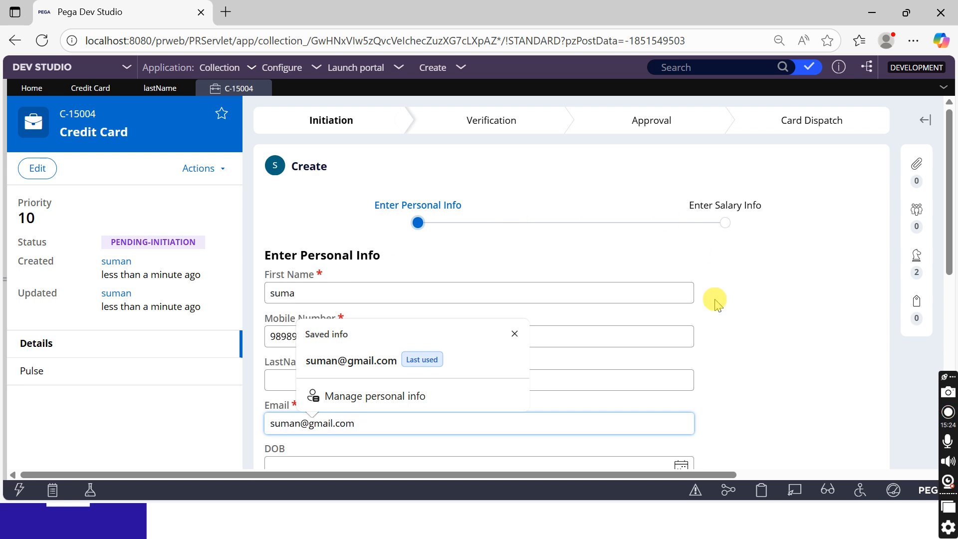
left_click(739, 316)
scroll(738, 318, "down", 3)
left_click(847, 403)
Enter salary 3434, occupation Private Employee and a PAN, submit, and open the CC Verification child case
left_click(343, 265)
type("3434")
left_click(330, 309)
left_click(308, 351)
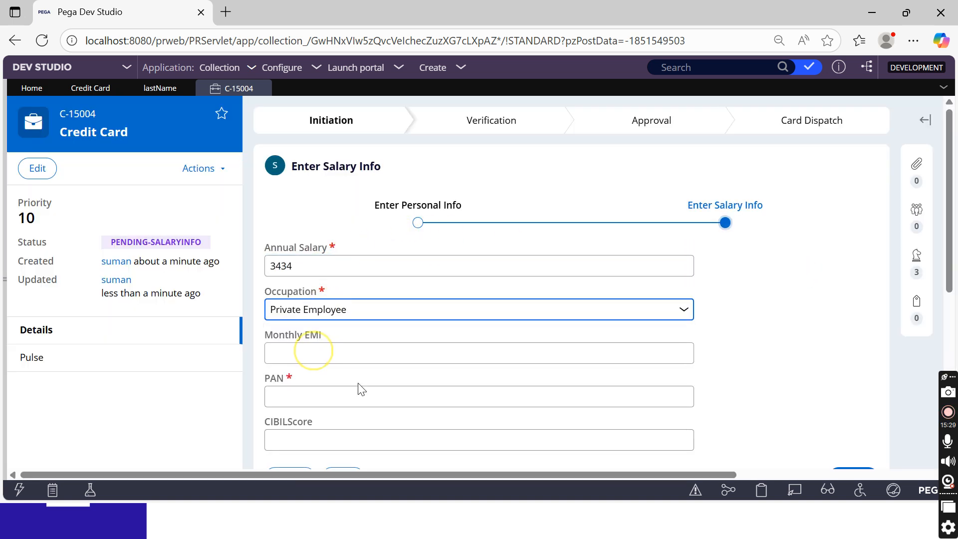
left_click(349, 396)
type("434")
scroll(818, 330, "down", 4)
left_click(853, 254)
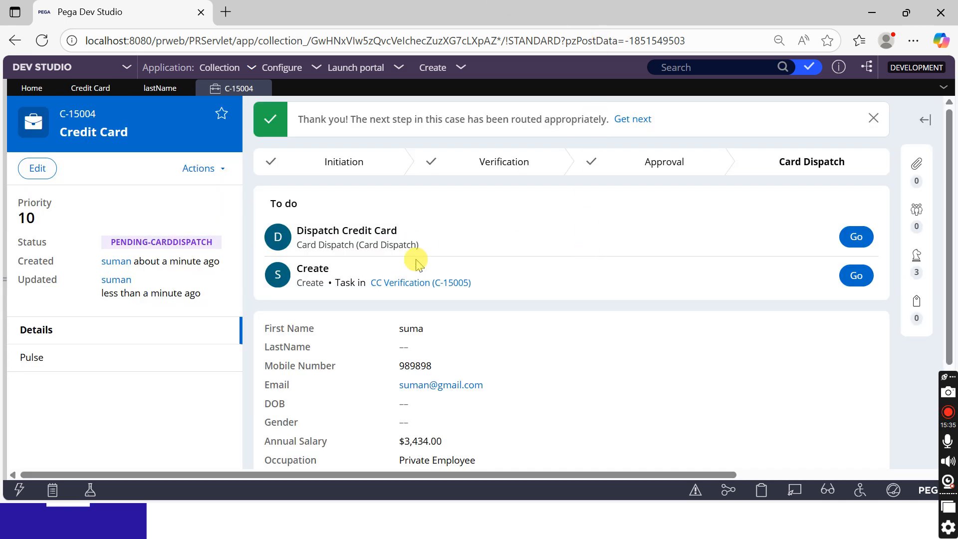
left_click(868, 286)
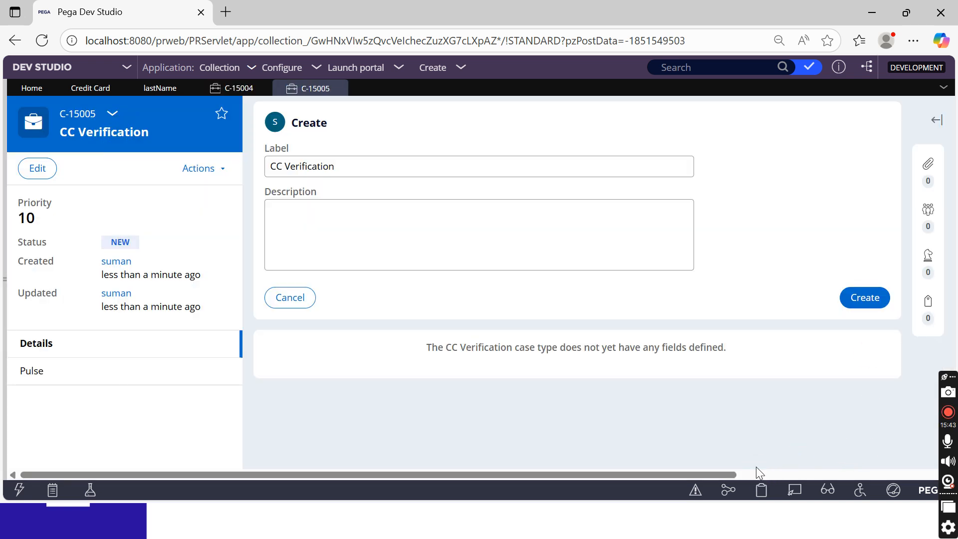
left_click(759, 490)
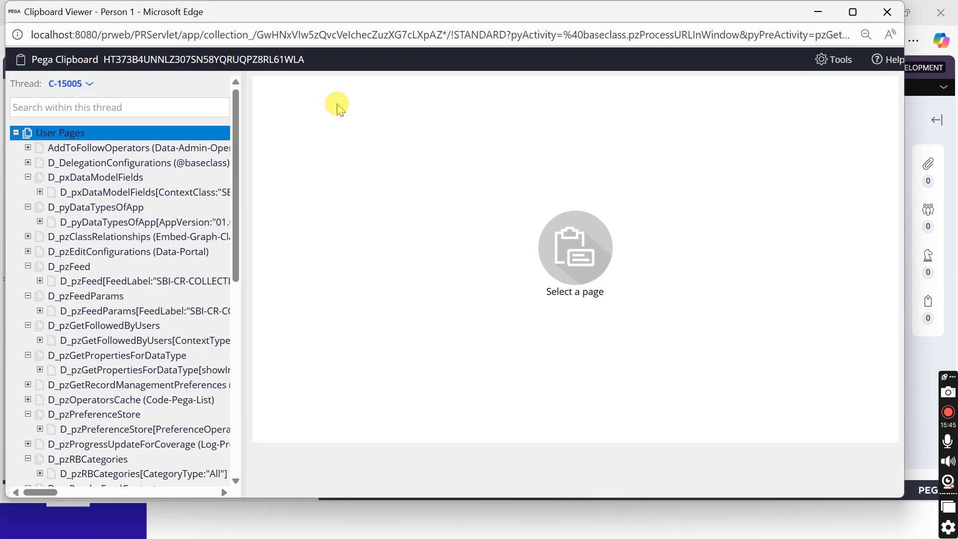
scroll(123, 291, "down", 8)
left_click(80, 363)
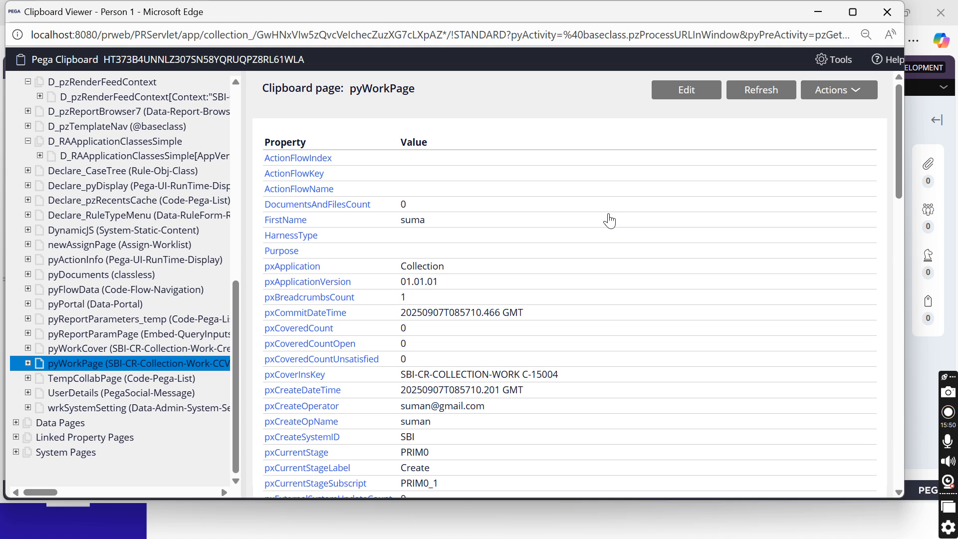
key("ctrl+f")
left_click(429, 231)
double_click(676, 61)
type("lastname")
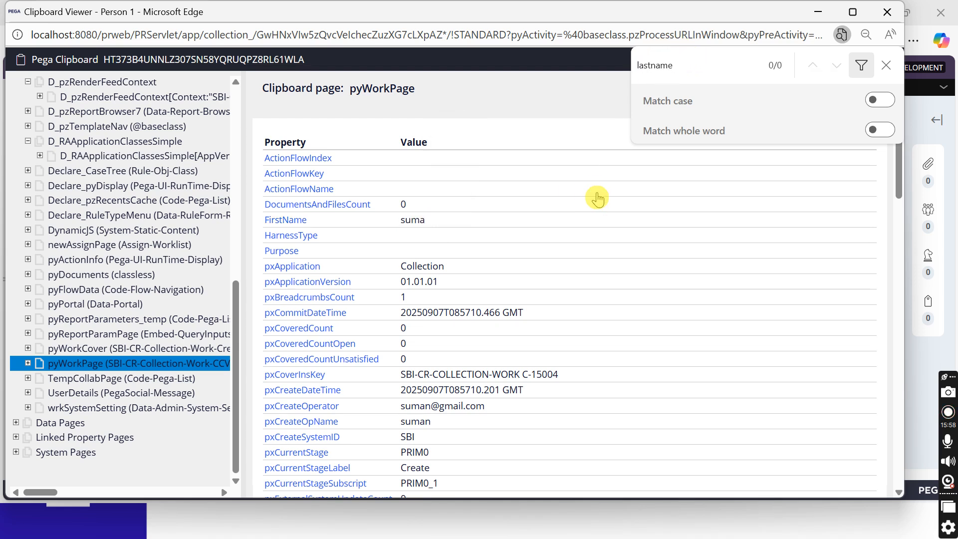
key("BackSpace")
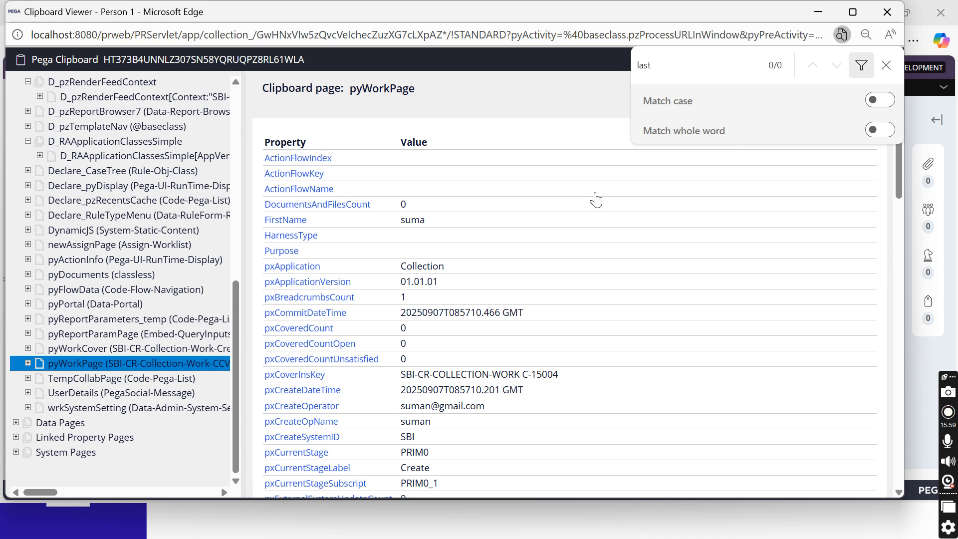
scroll(596, 199, "down", 20)
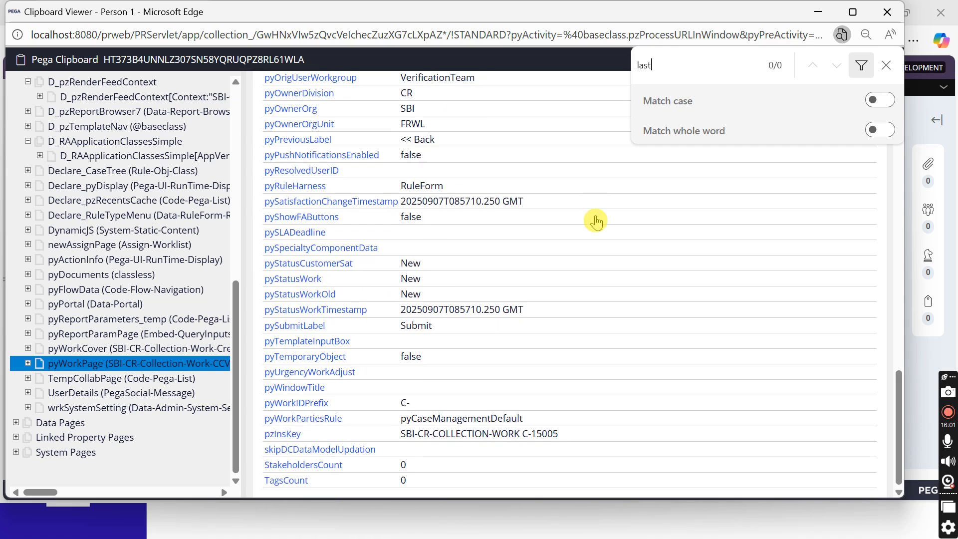
scroll(602, 235, "up", 20)
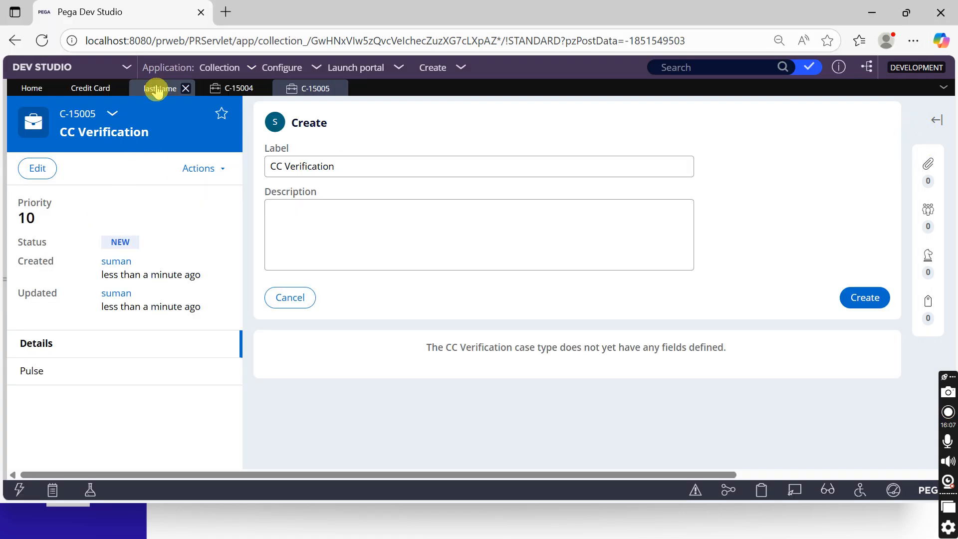
Remove the LastName to lastName mapping and start a new .LastName mapping targeting lastName
left_click(159, 88)
left_click(90, 88)
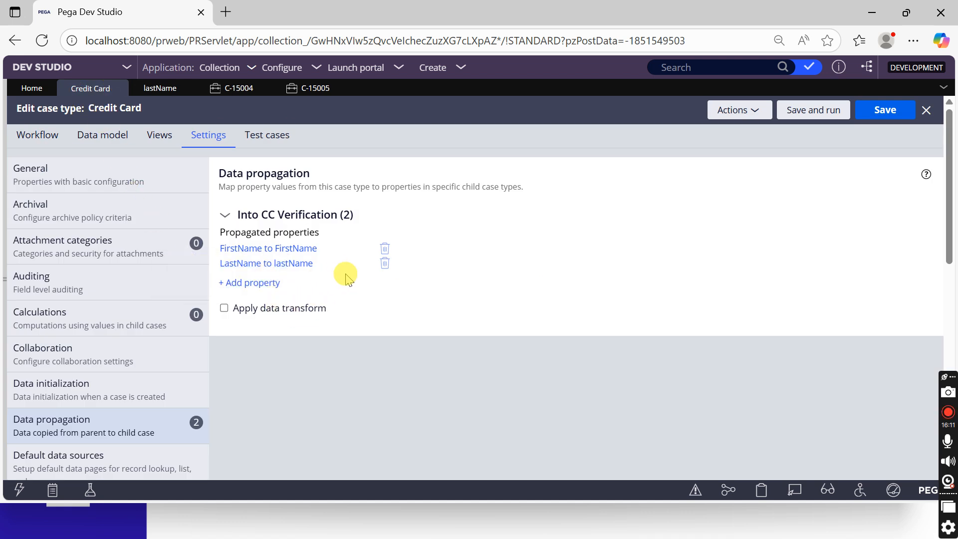
left_click(384, 263)
left_click(253, 269)
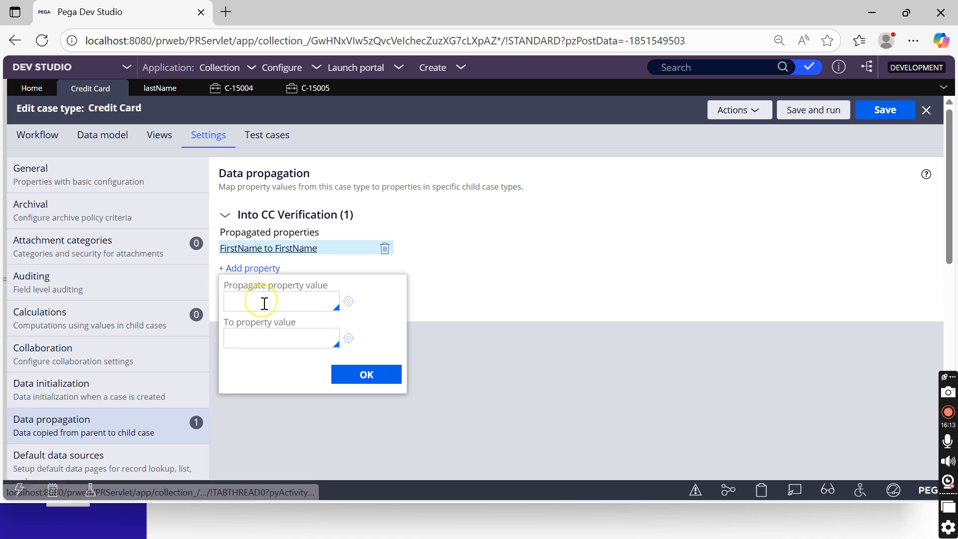
type(".las")
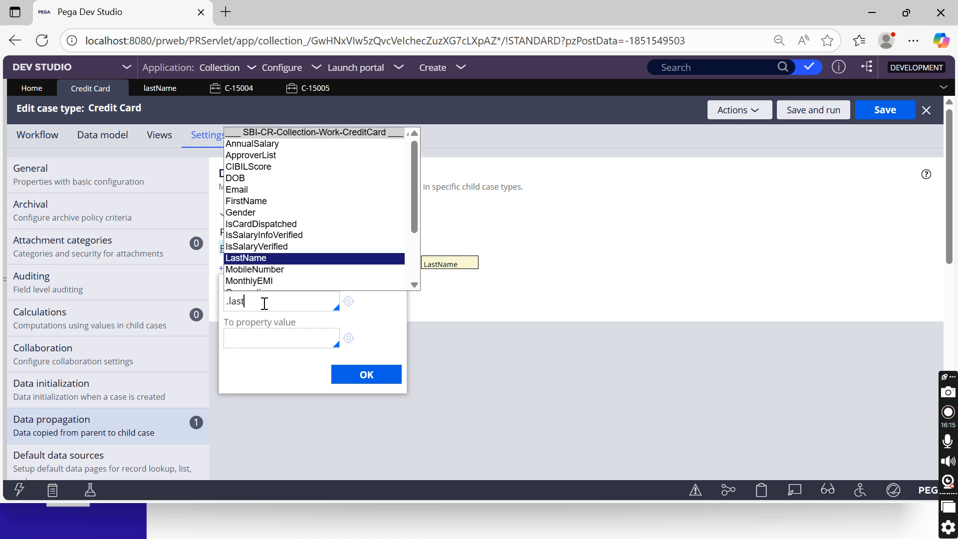
type("t")
key("Return")
type(".")
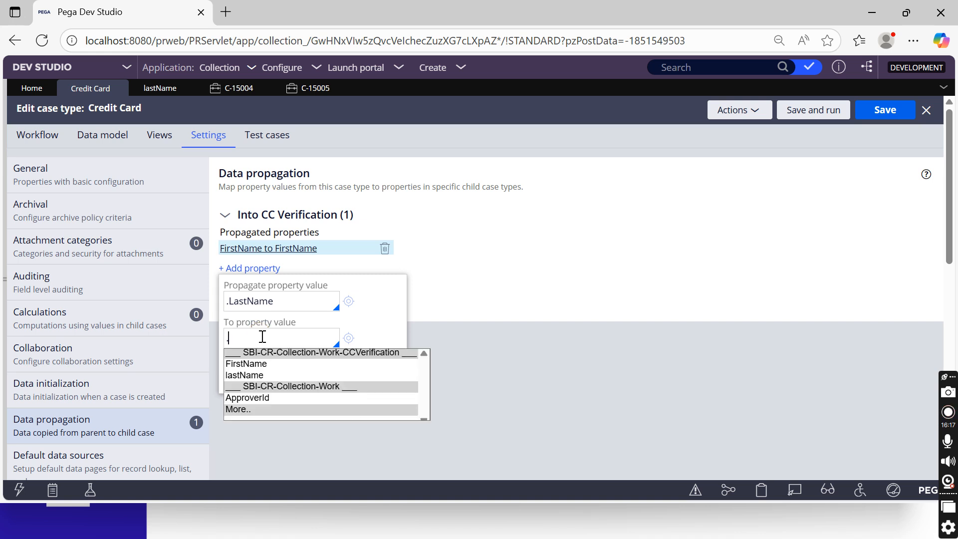
type("Last")
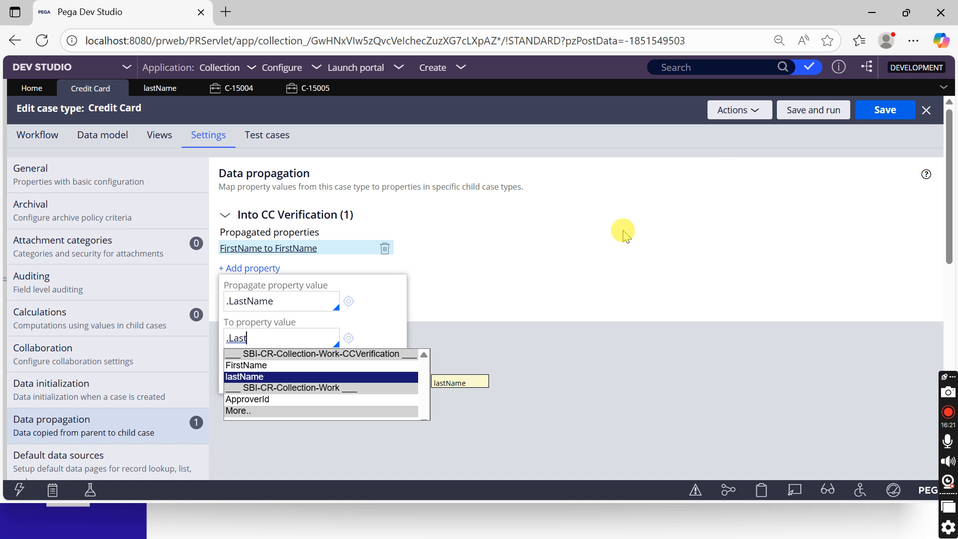
left_click(309, 376)
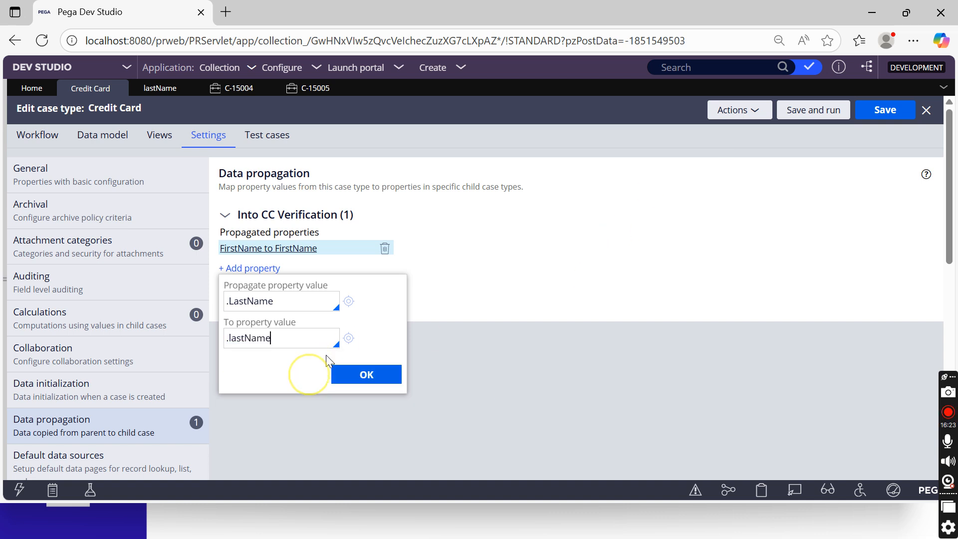
Delete the lastName property from CC Verification with reason 'nr' and close its tab
left_click(348, 338)
left_click(742, 122)
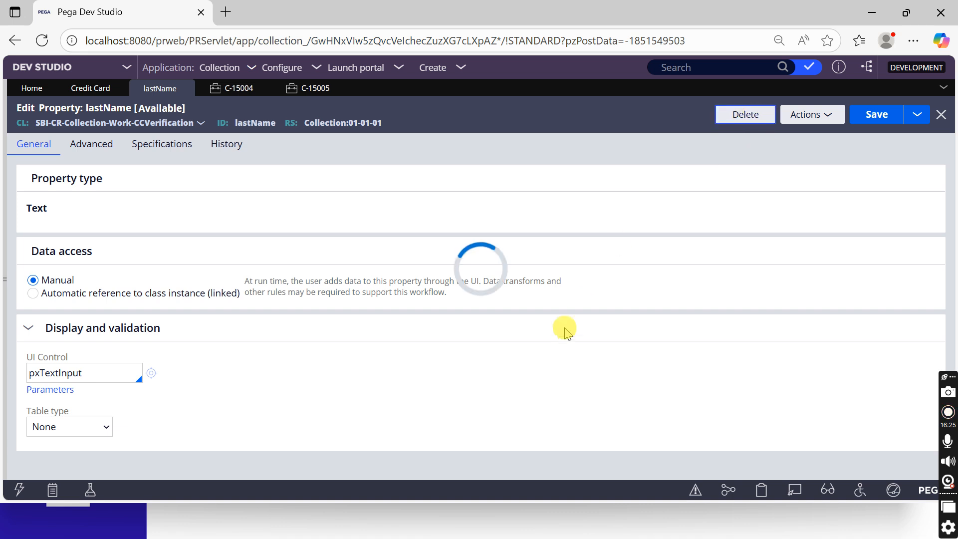
type("nr")
key("Return")
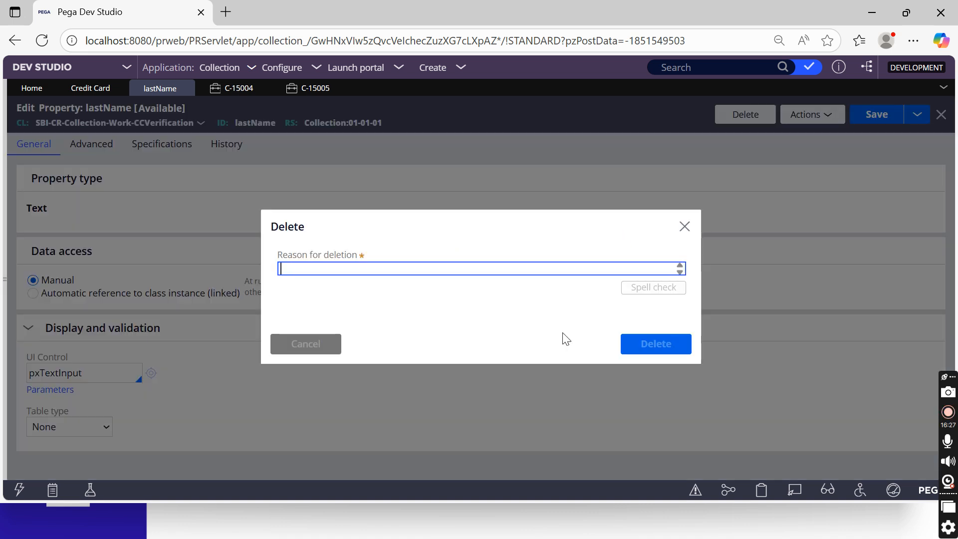
left_click(938, 119)
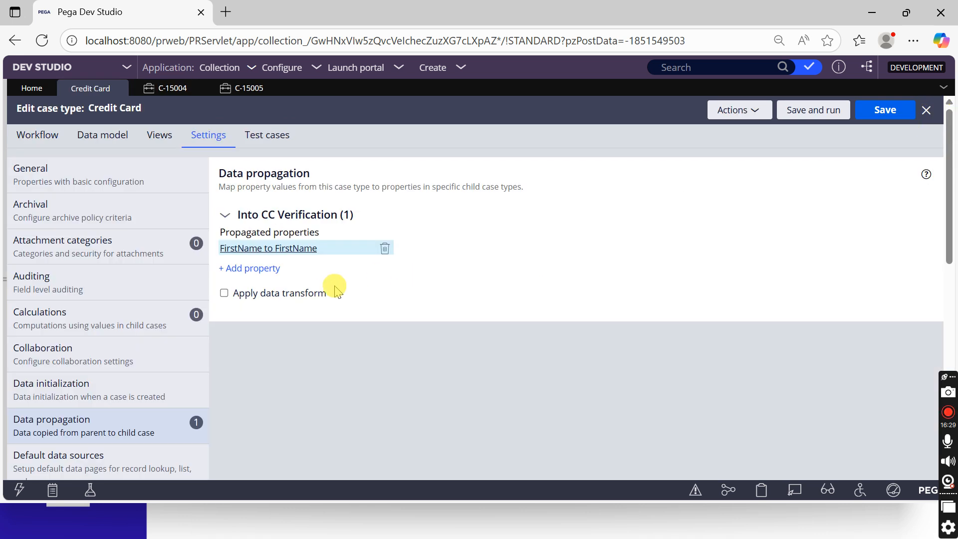
left_click(253, 268)
Create and save a new LastName property on CC Verification as the mapping target
left_click(262, 337)
type(".Last")
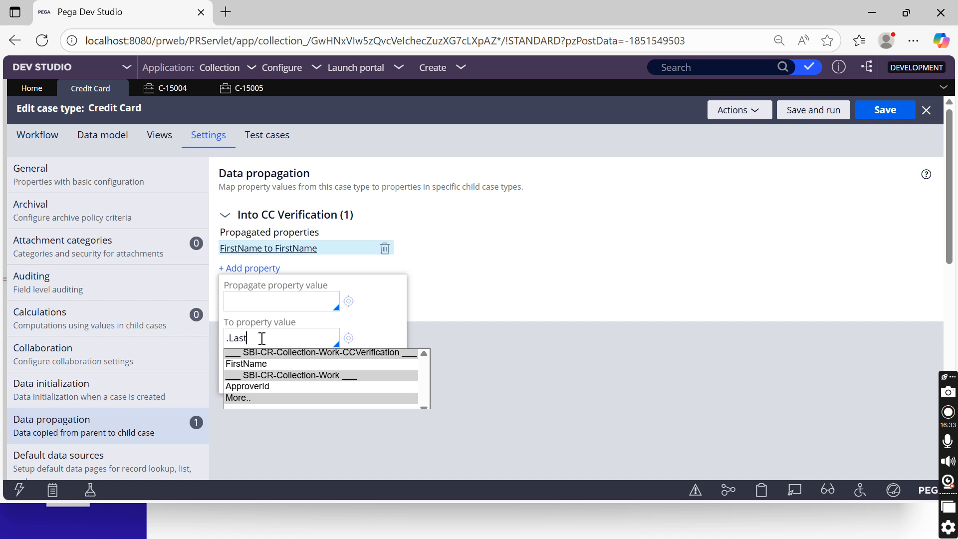
type("Name")
left_click(349, 338)
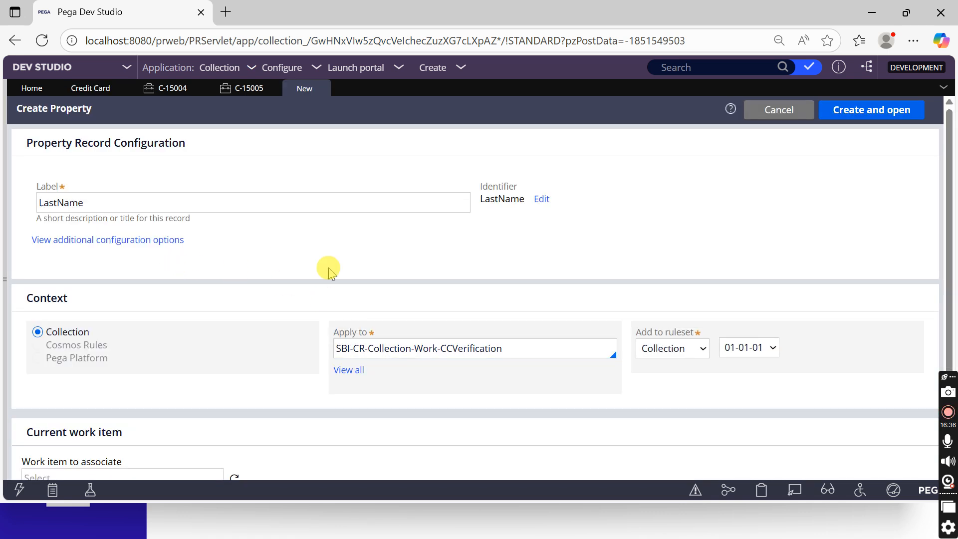
left_click(837, 109)
left_click(876, 115)
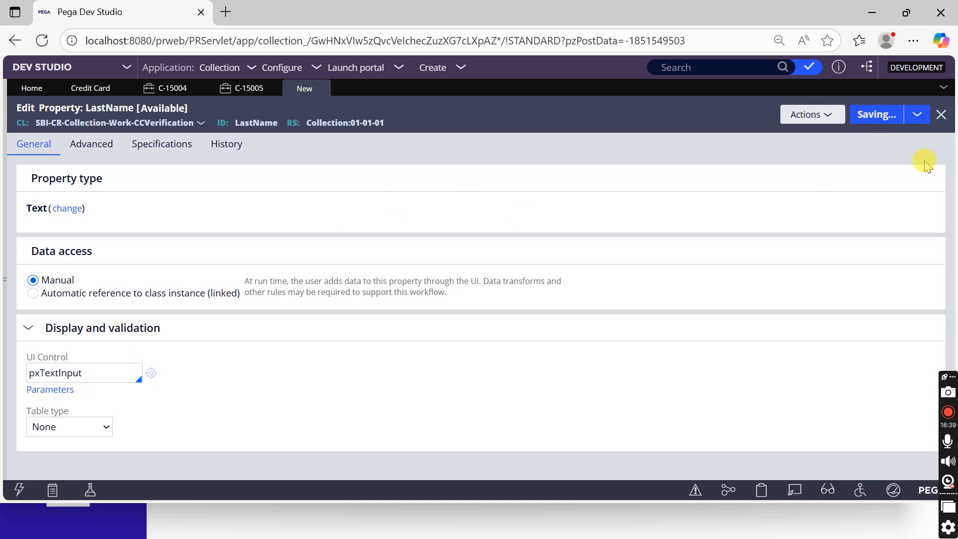
left_click(941, 114)
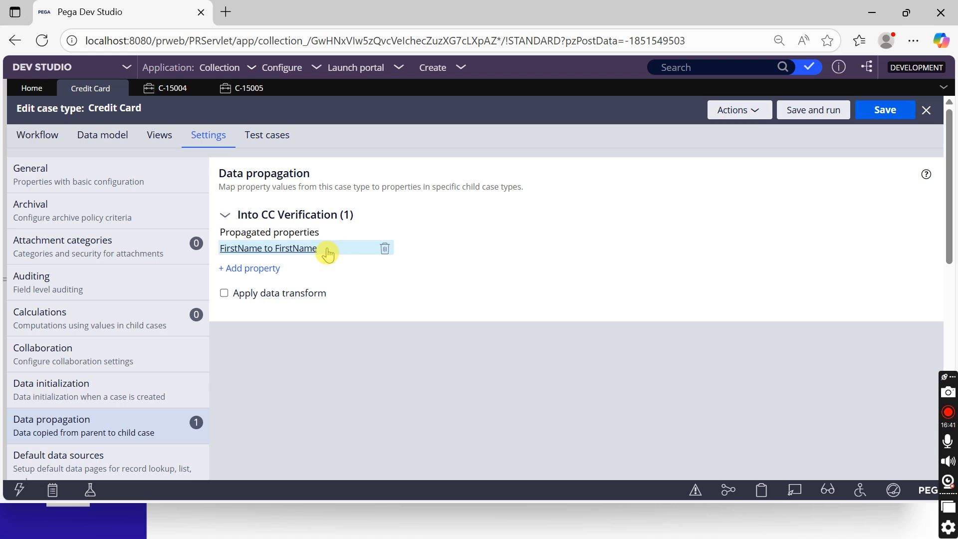
Map .LastName to .LastName into CC Verification and save the Credit Card case type
left_click(252, 268)
type(".LastName")
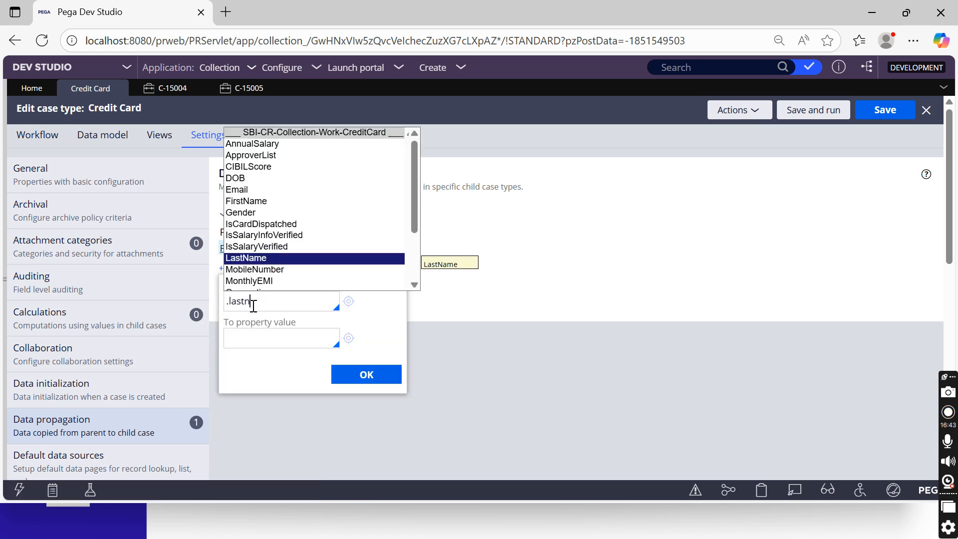
key("Return")
left_click(254, 336)
type(".LastName")
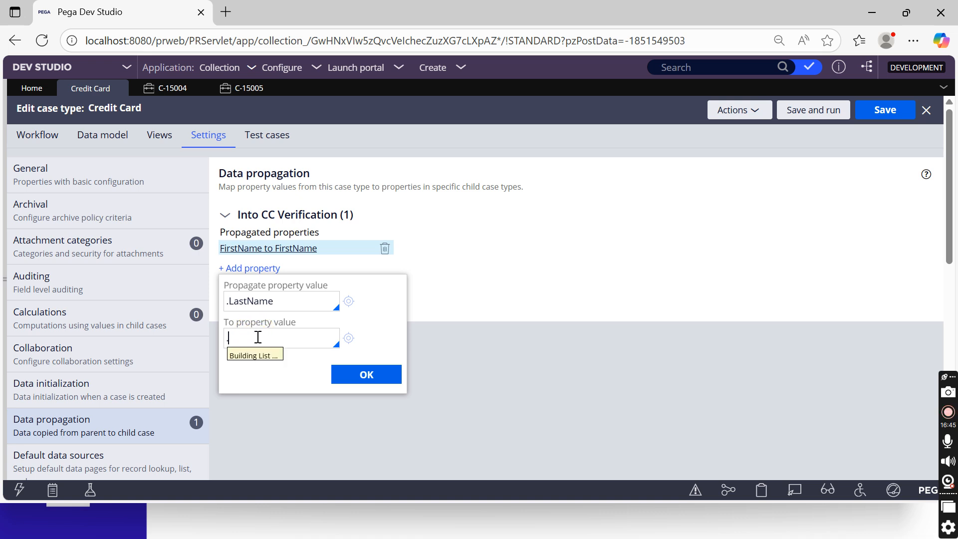
key("Return")
left_click(367, 375)
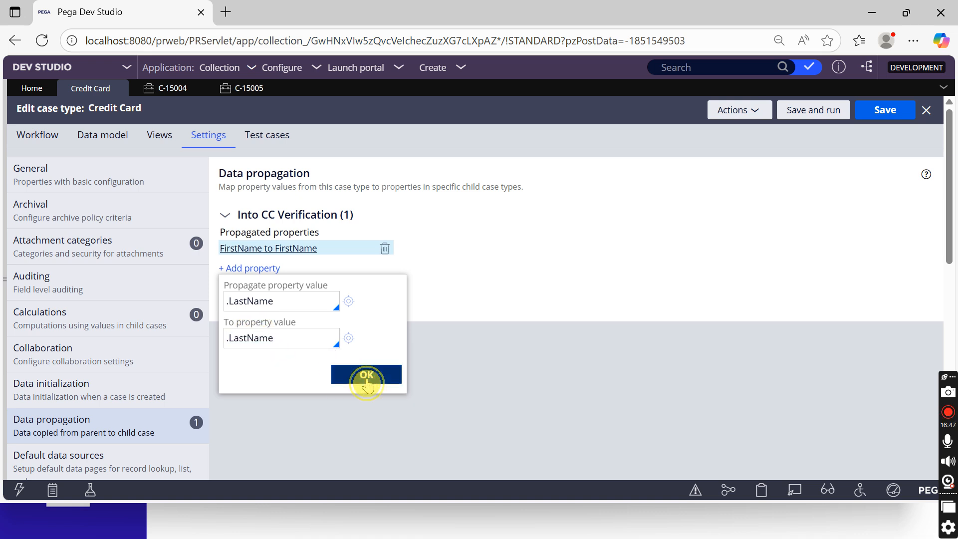
left_click(895, 115)
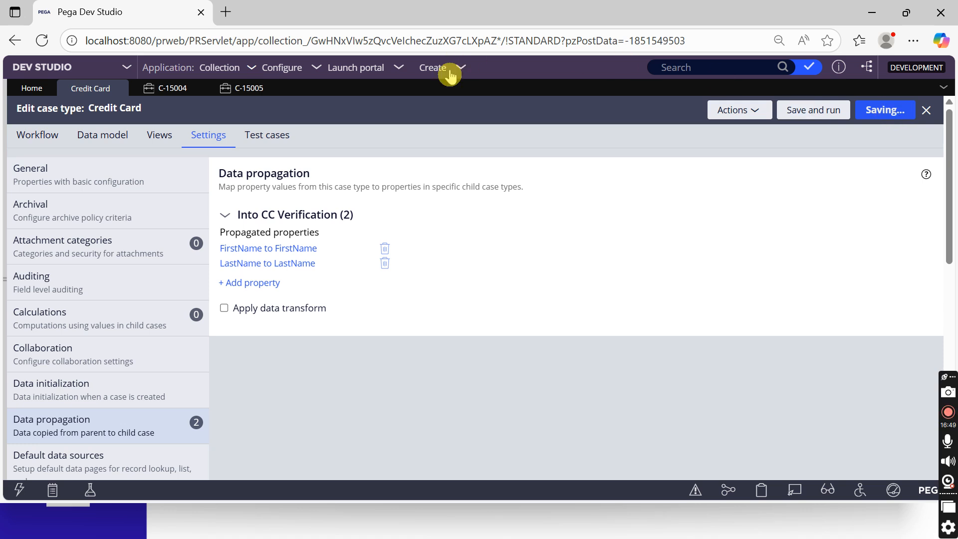
left_click(439, 68)
mouse_move(444, 82)
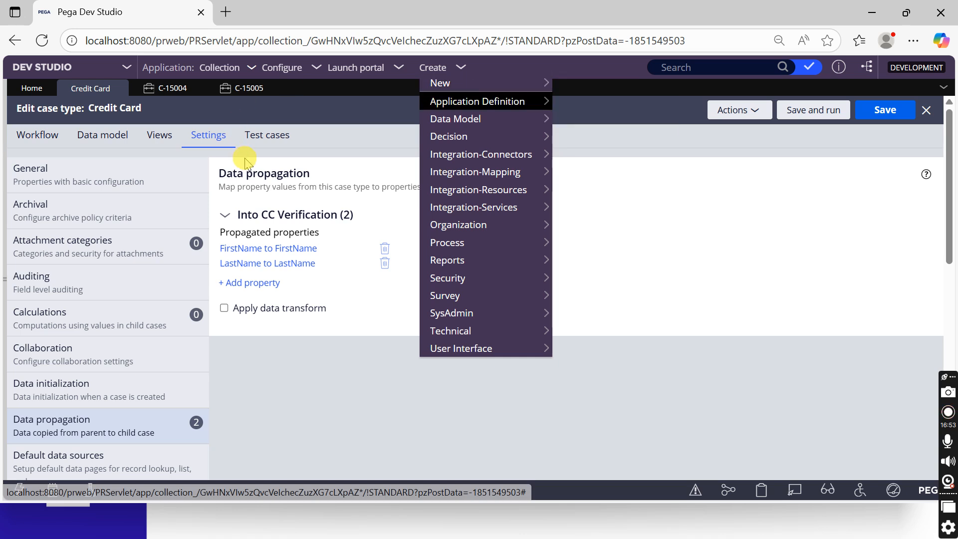
Start a new Credit Card case with a first name, mobile number and e-mail, but no last name
mouse_move(547, 81)
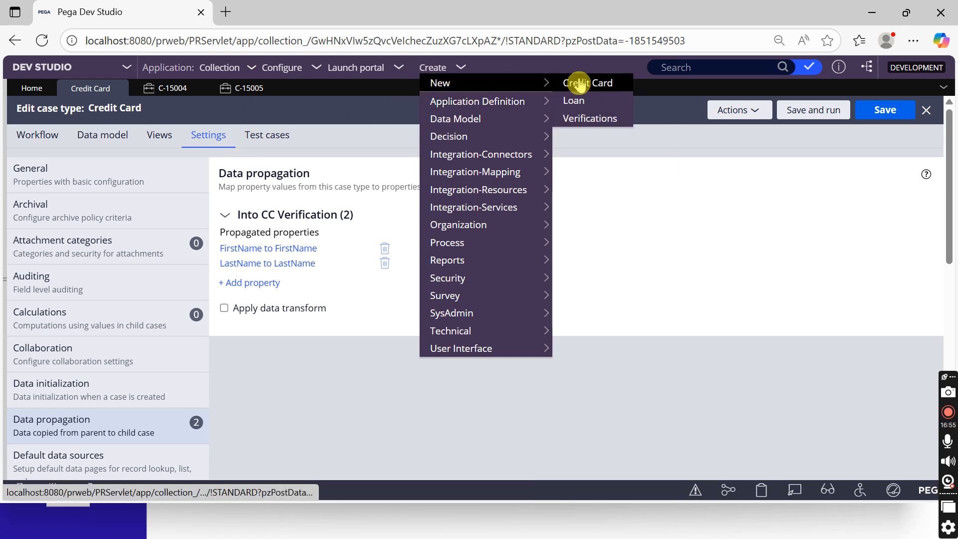
left_click(578, 98)
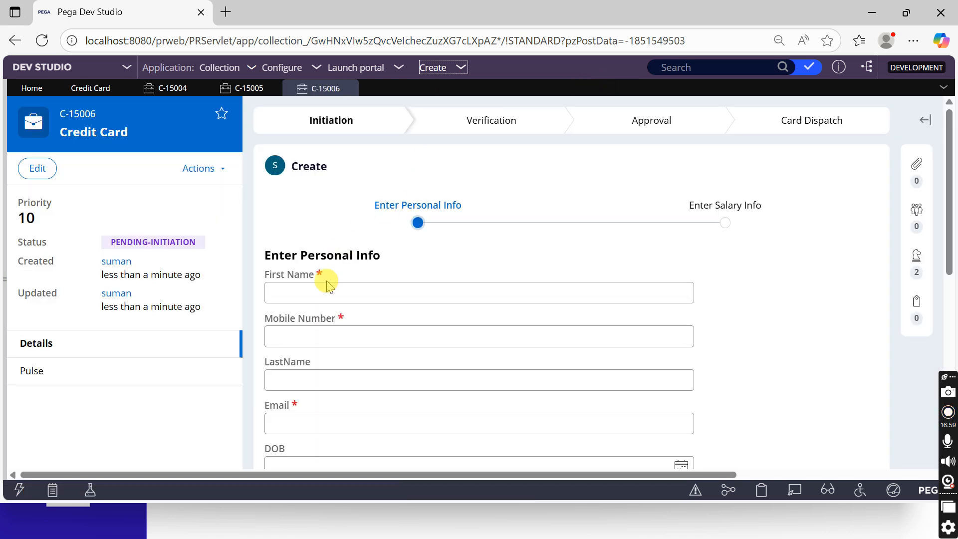
left_click(328, 288)
type("suman")
key("Tab")
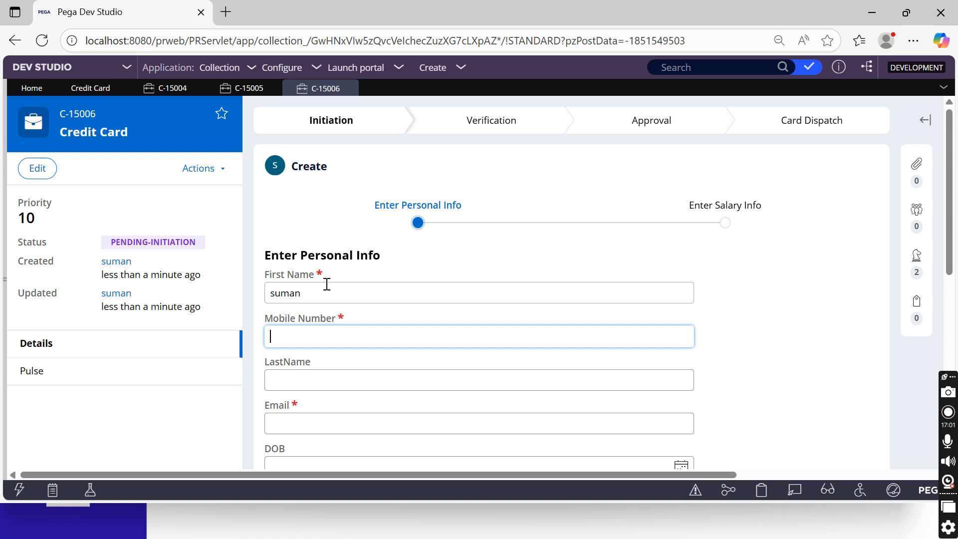
type("9898")
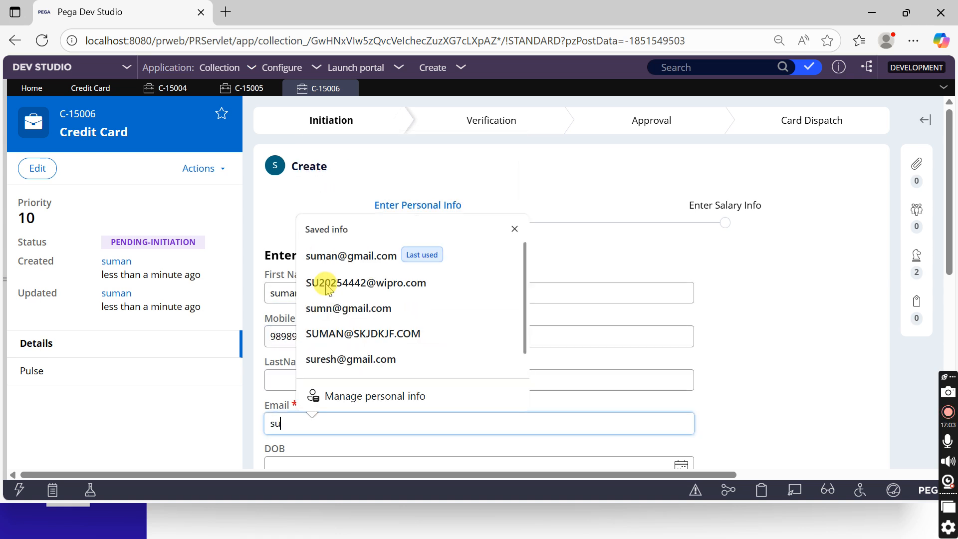
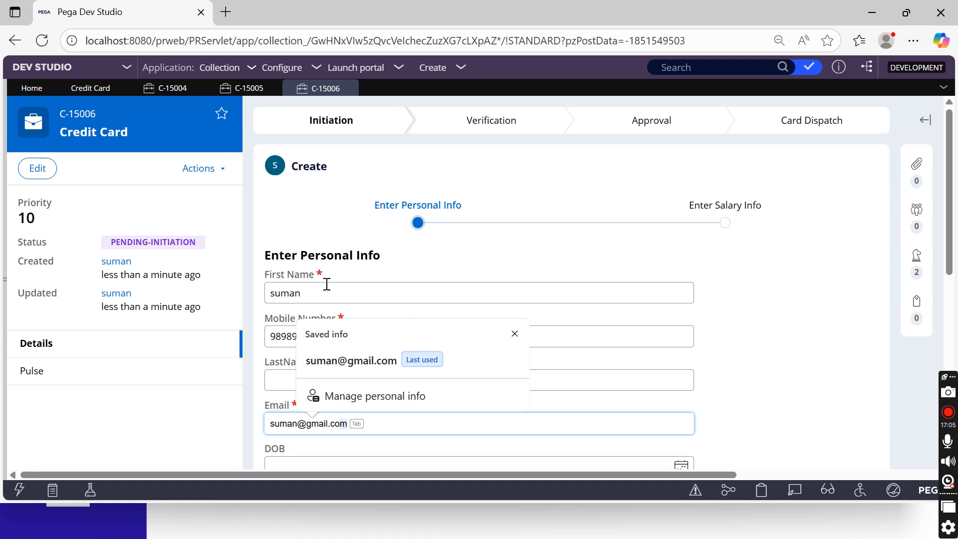
scroll(437, 261, "down", 4)
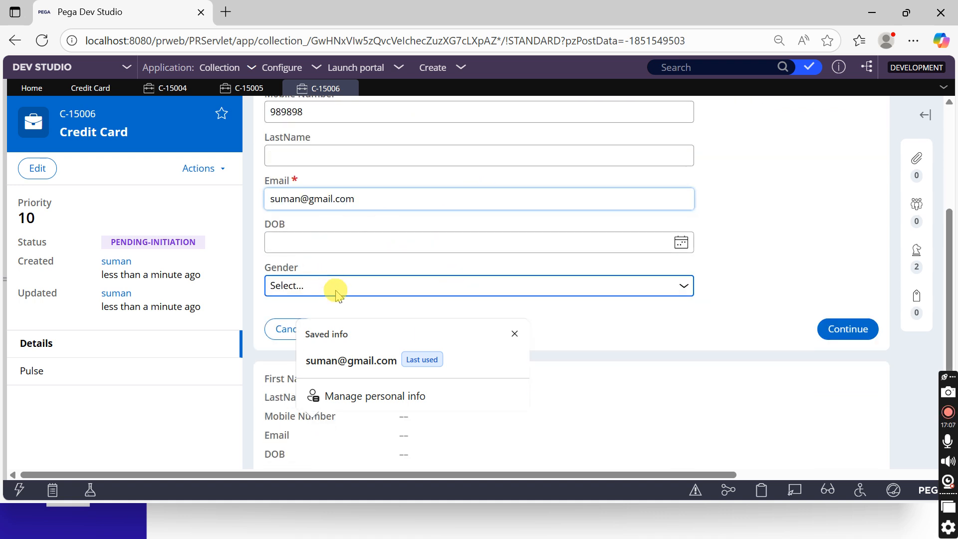
left_click(843, 329)
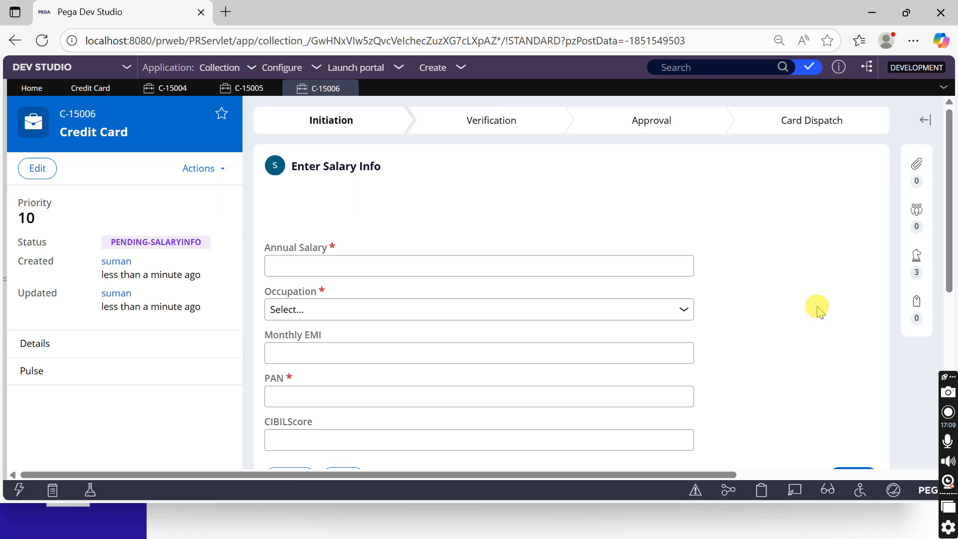
Enter annual salary 343, occupation Private Employee and a PAN, create the case, and open CC Verification
left_click(479, 265)
type("343")
left_click(455, 309)
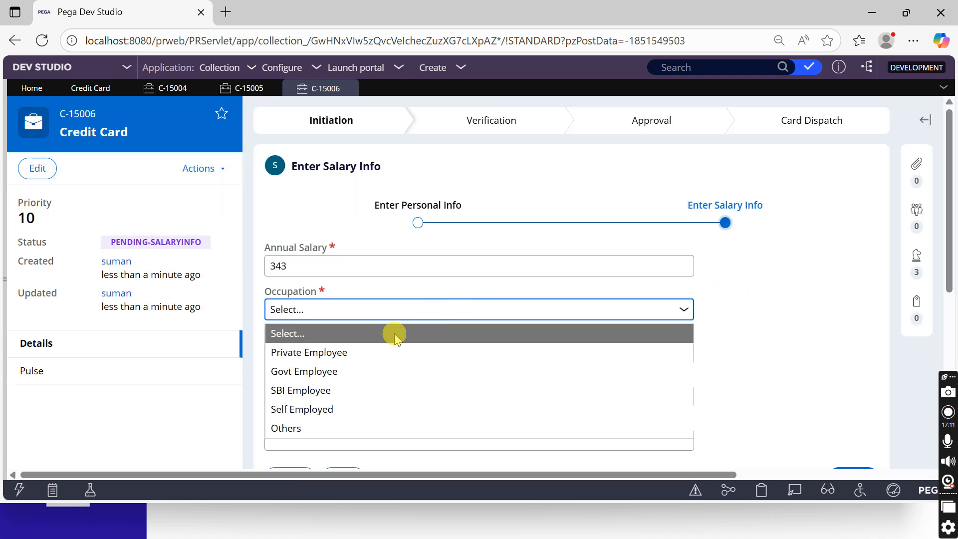
left_click(358, 351)
left_click(299, 396)
type("434")
left_click(844, 333)
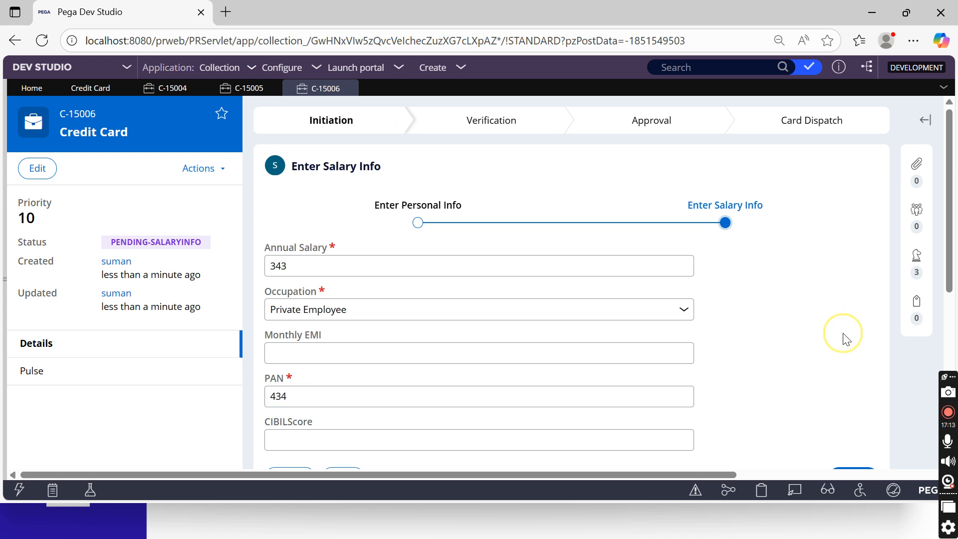
scroll(846, 334, "down", 3)
left_click(849, 330)
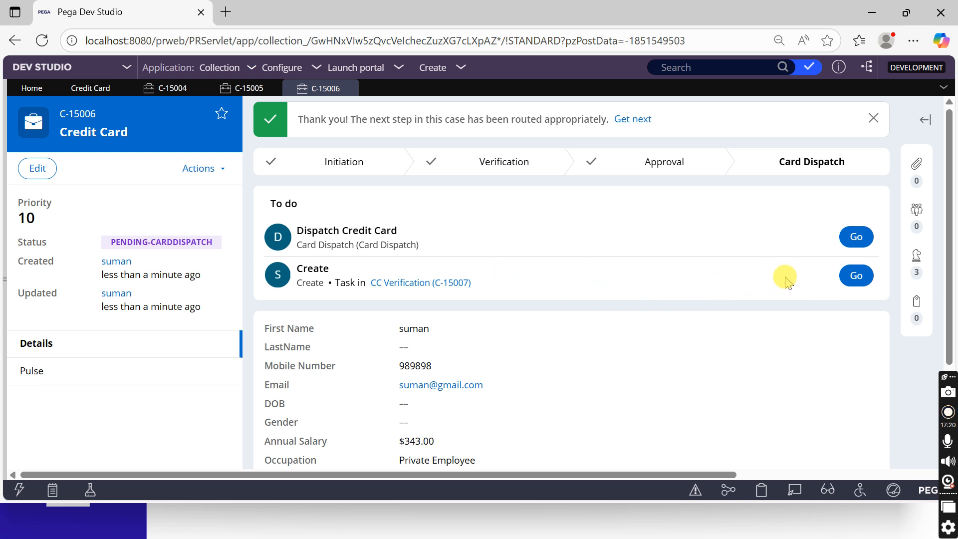
left_click(845, 275)
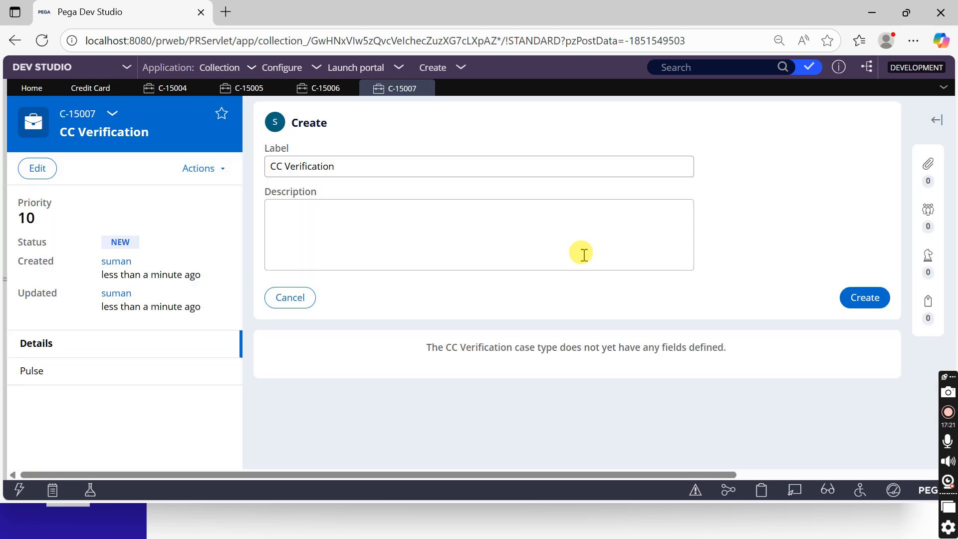
left_click(759, 495)
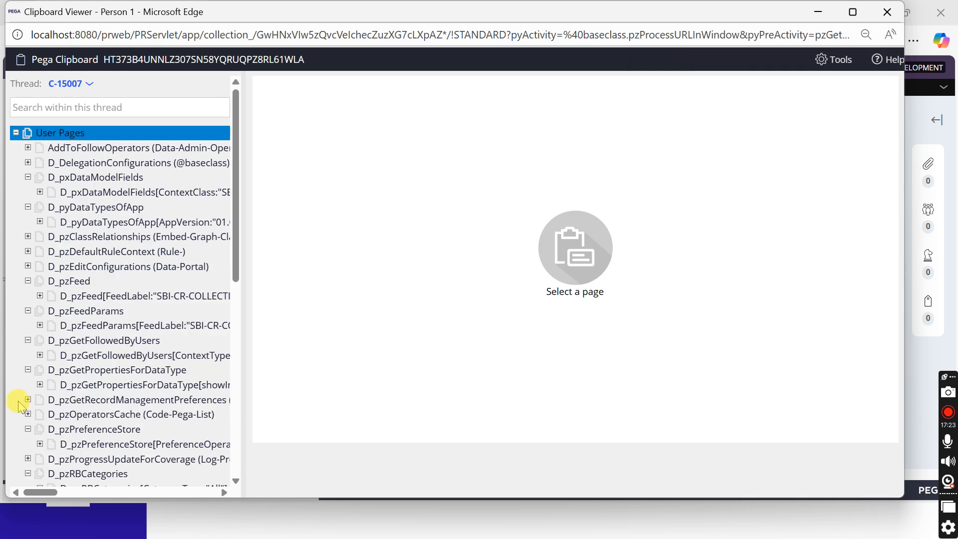
scroll(120, 429, "down", 10)
left_click(80, 378)
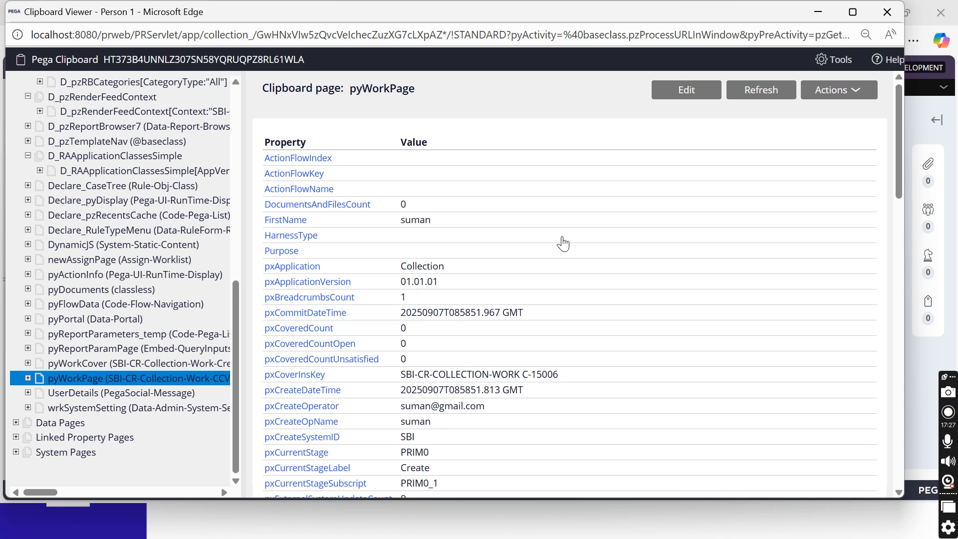
key("ctrl+f")
type("las")
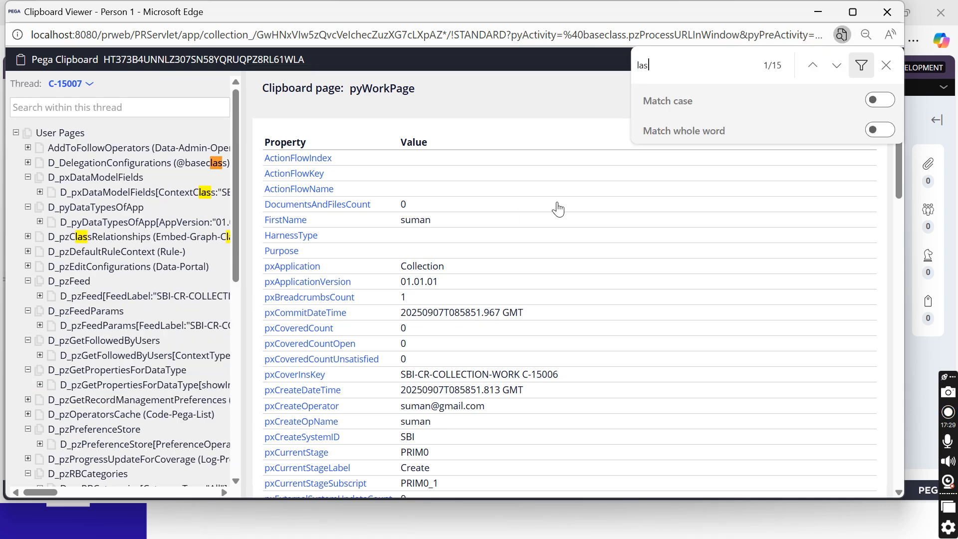
type("tname")
scroll(509, 203, "down", 15)
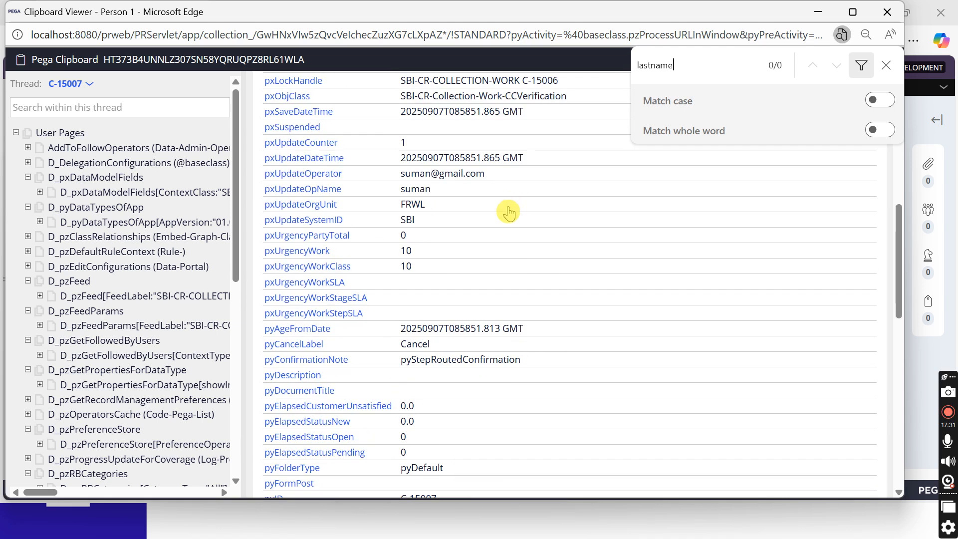
scroll(454, 259, "up", 15)
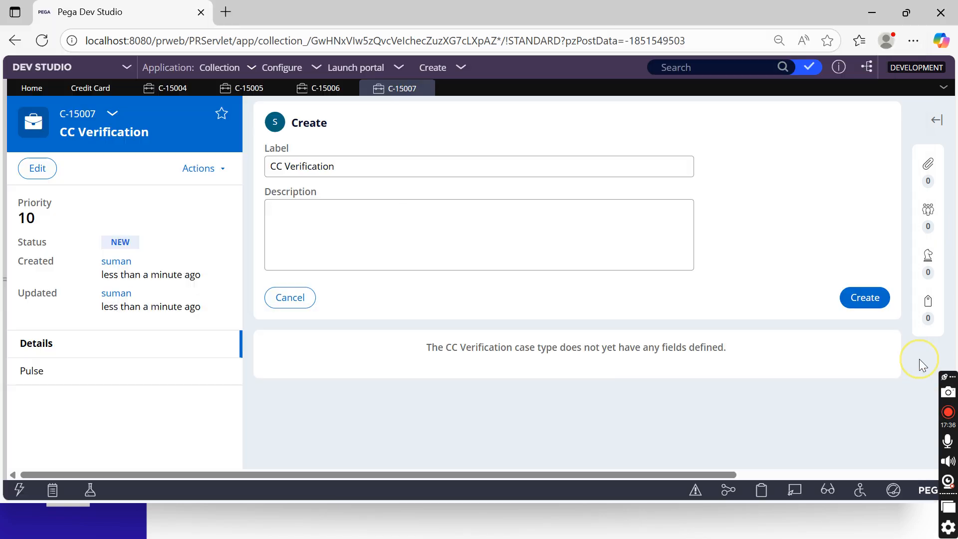
left_click(923, 367)
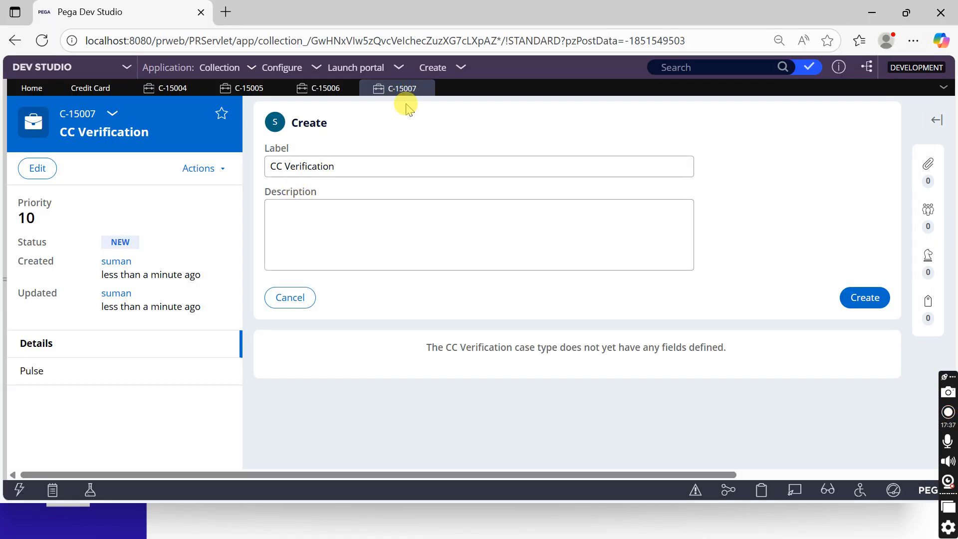
Start another Credit Card case with first name, mobile number, last name and e-mail filled in
left_click(434, 67)
mouse_move(447, 83)
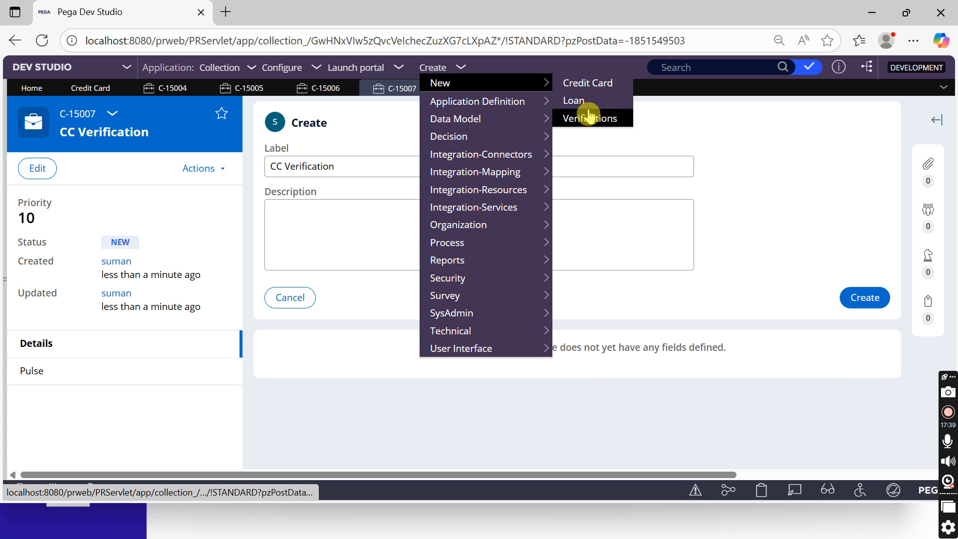
left_click(589, 109)
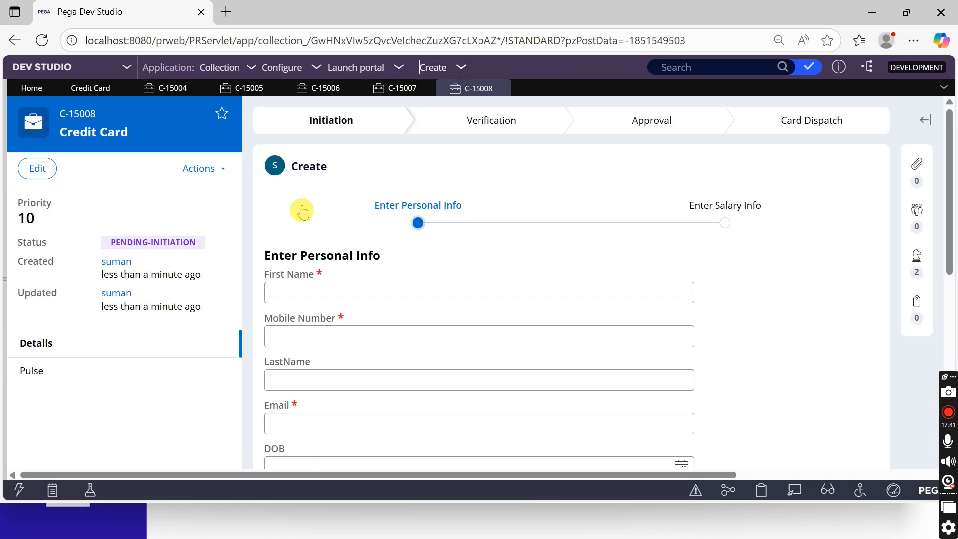
left_click(355, 294)
type("suman")
key("Tab")
type("9898")
key("Tab")
type("su")
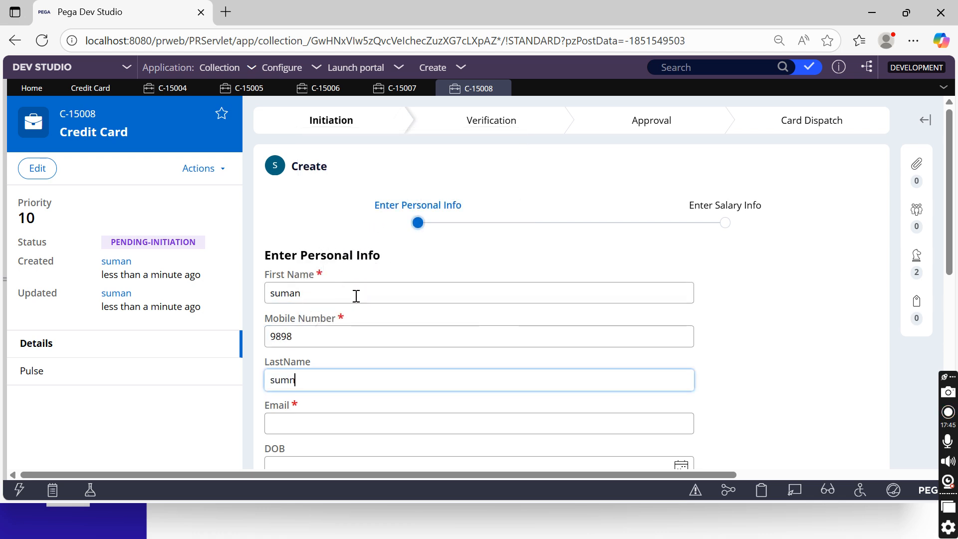
scroll(356, 295, "down", 6)
scroll(349, 287, "up", 3)
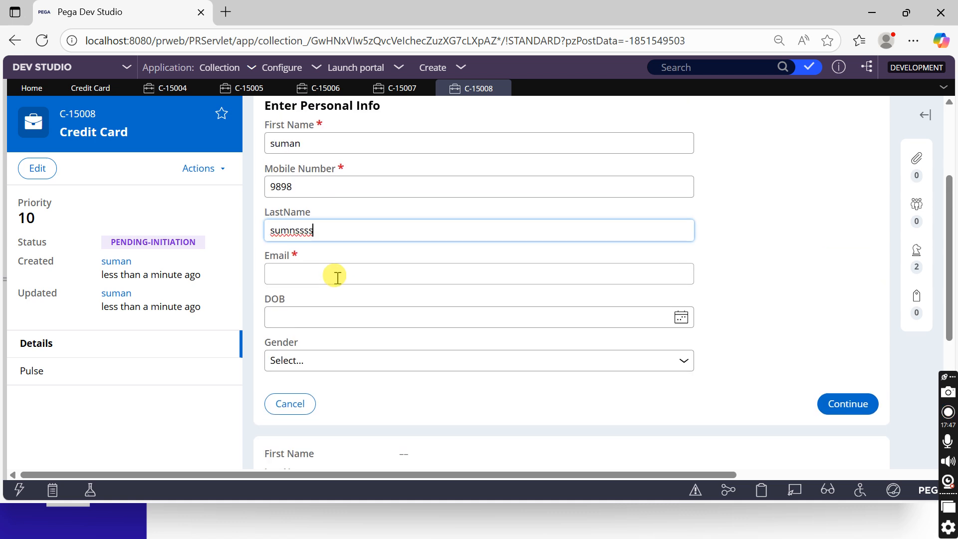
left_click(334, 275)
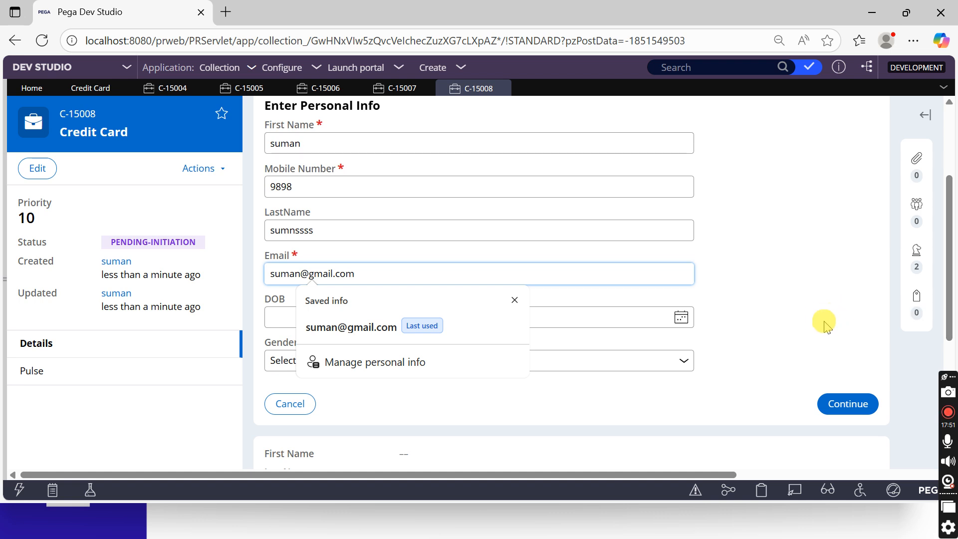
left_click(825, 404)
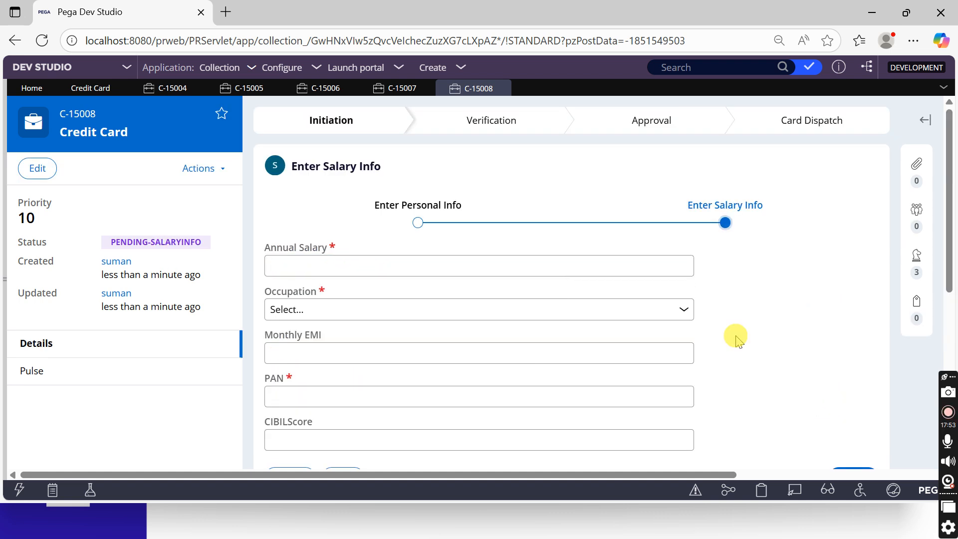
Enter annual salary 4343, occupation Private Employee and a PAN, then create the case
left_click(372, 263)
type("4343")
left_click(348, 314)
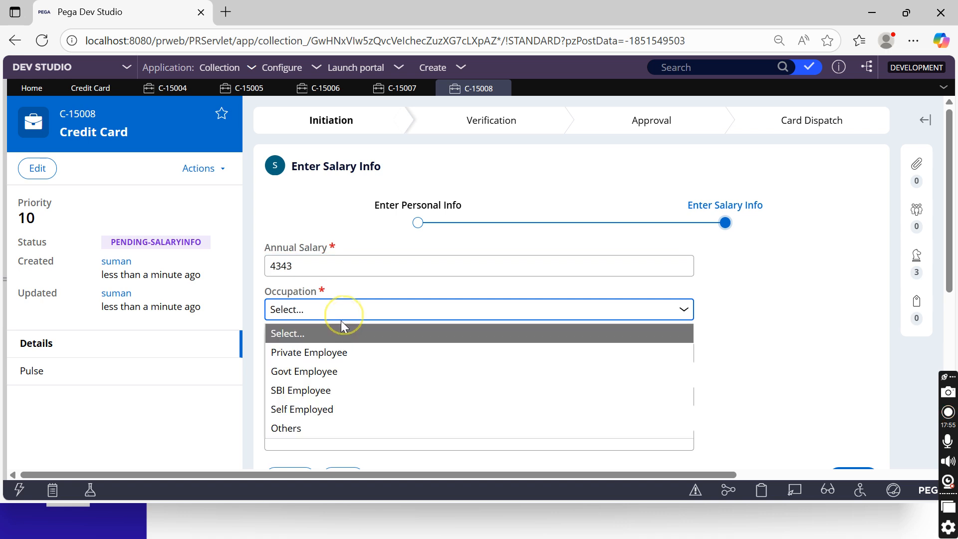
left_click(318, 350)
left_click(301, 393)
type("343")
scroll(674, 348, "down", 3)
left_click(854, 329)
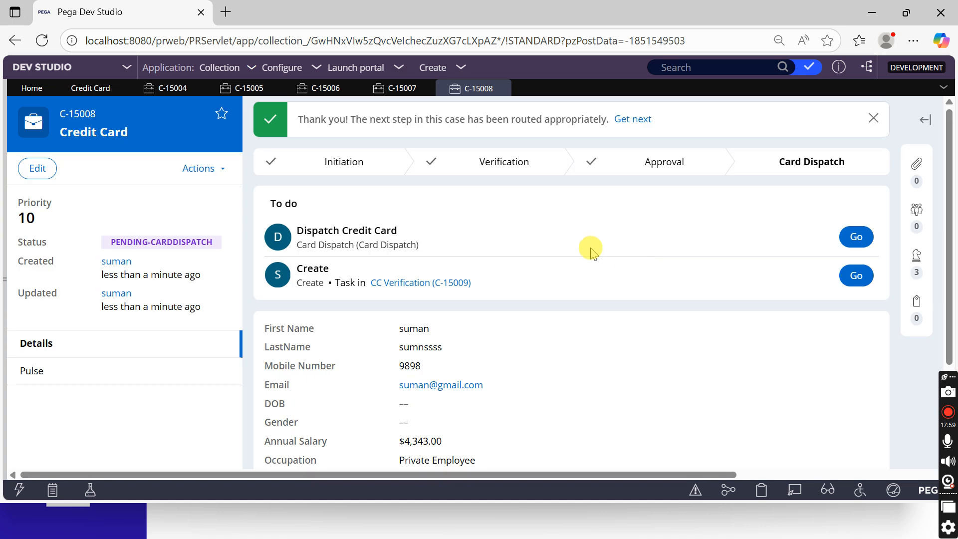
left_click(843, 280)
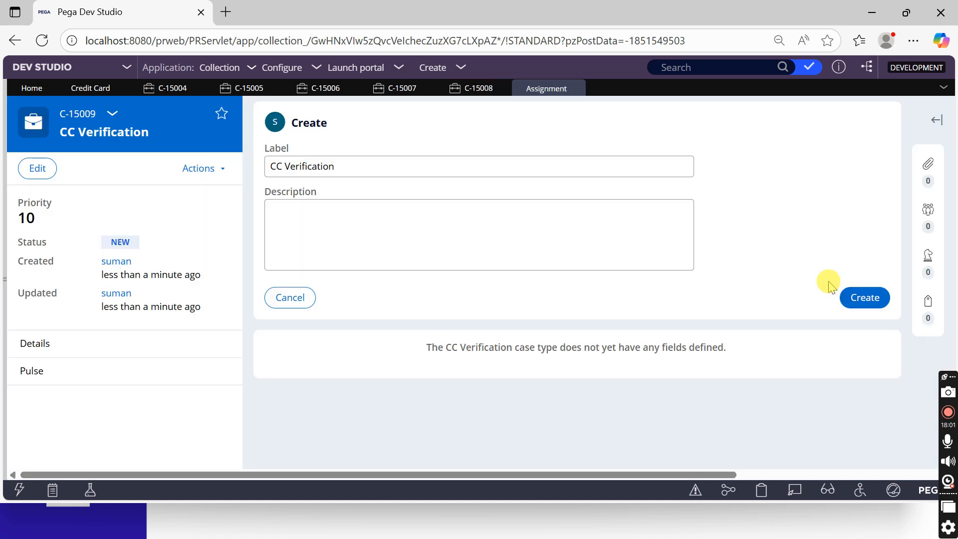
left_click(762, 490)
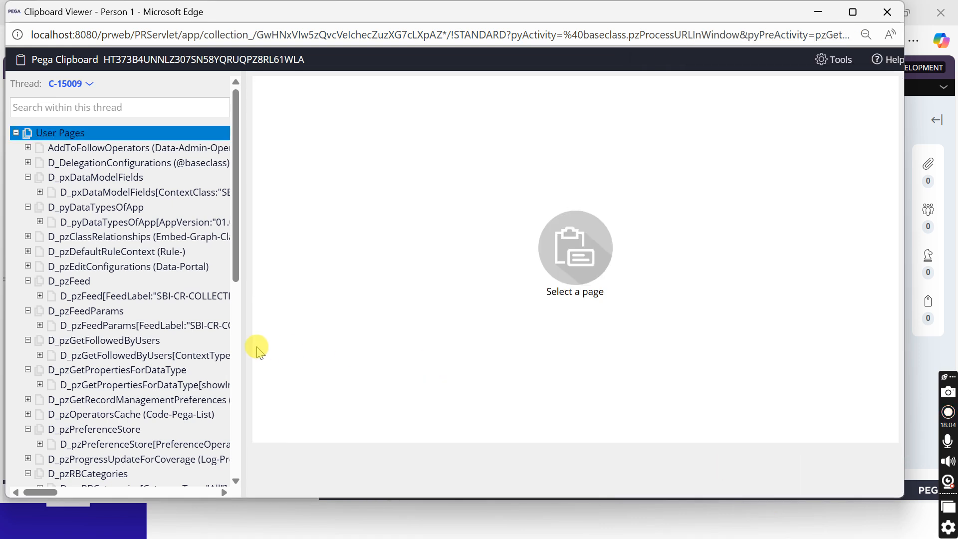
scroll(199, 336, "down", 8)
left_click(154, 380)
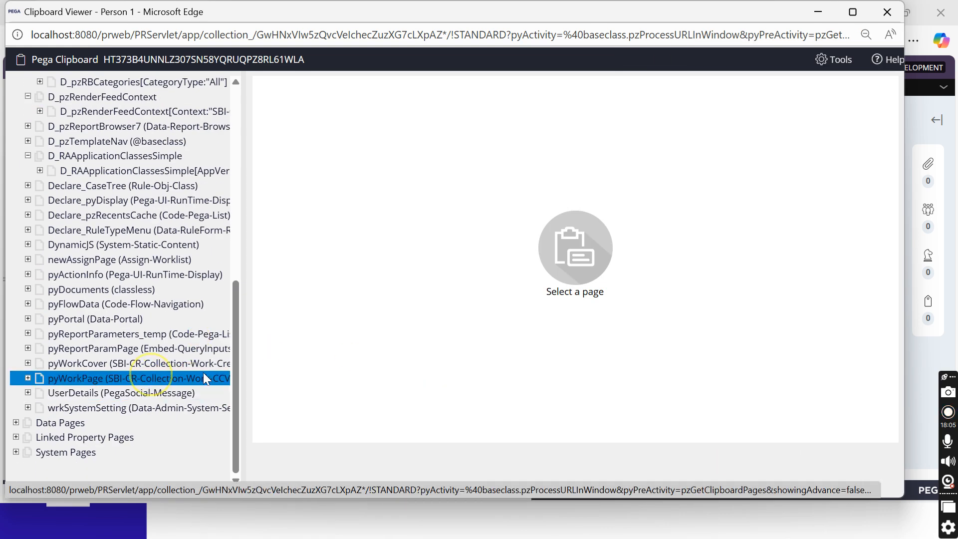
key("ctrl+f")
type("lastname")
left_click(407, 259)
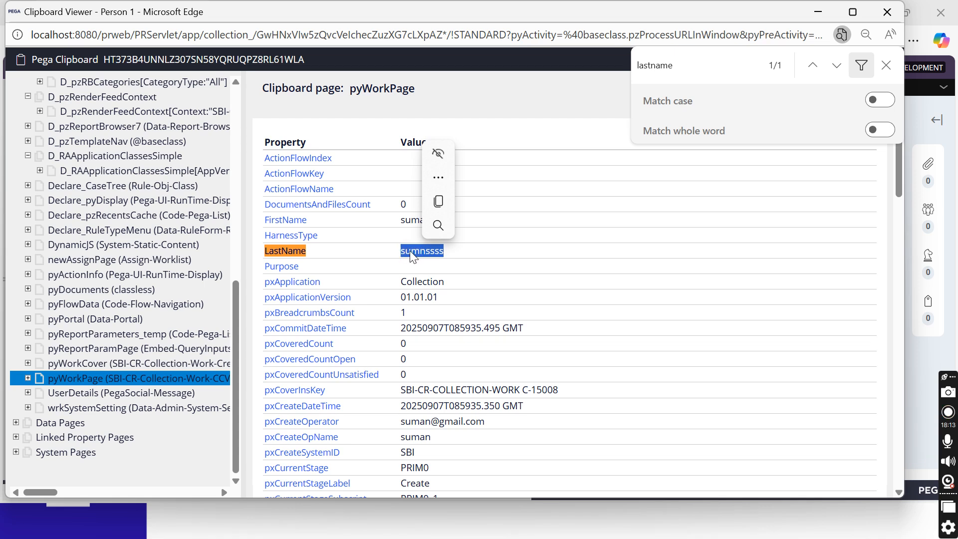
left_click(885, 66)
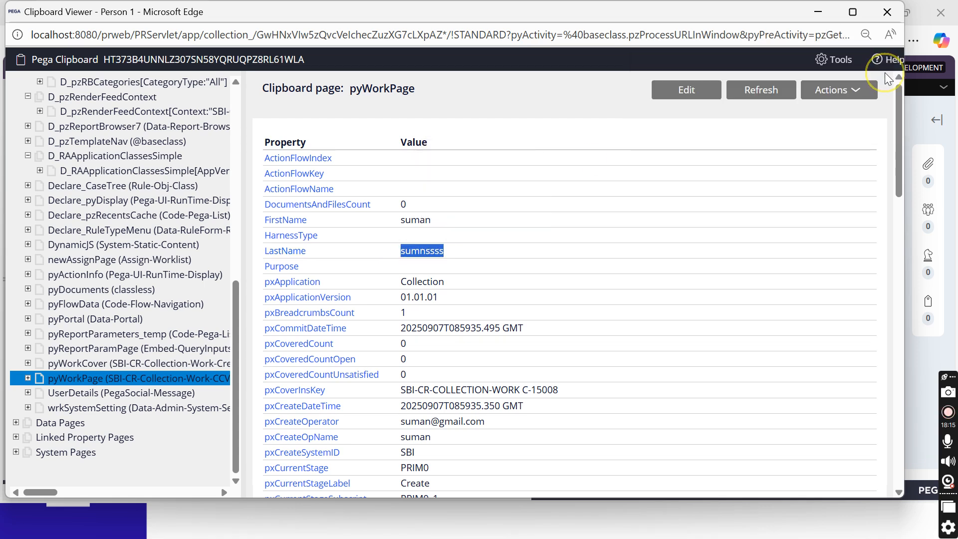
left_click(886, 12)
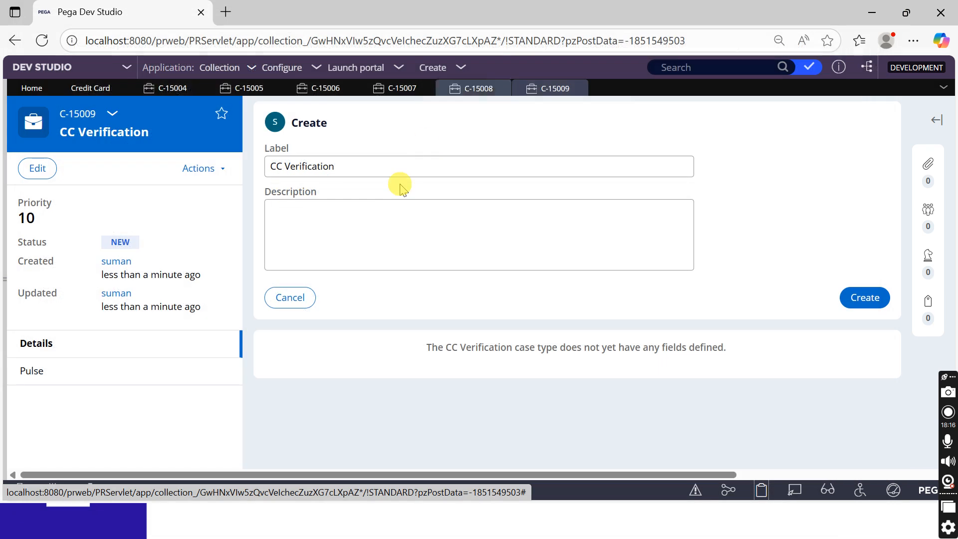
Delete the FirstName and LastName propagation mappings and apply the Copydata data transform instead
left_click(85, 90)
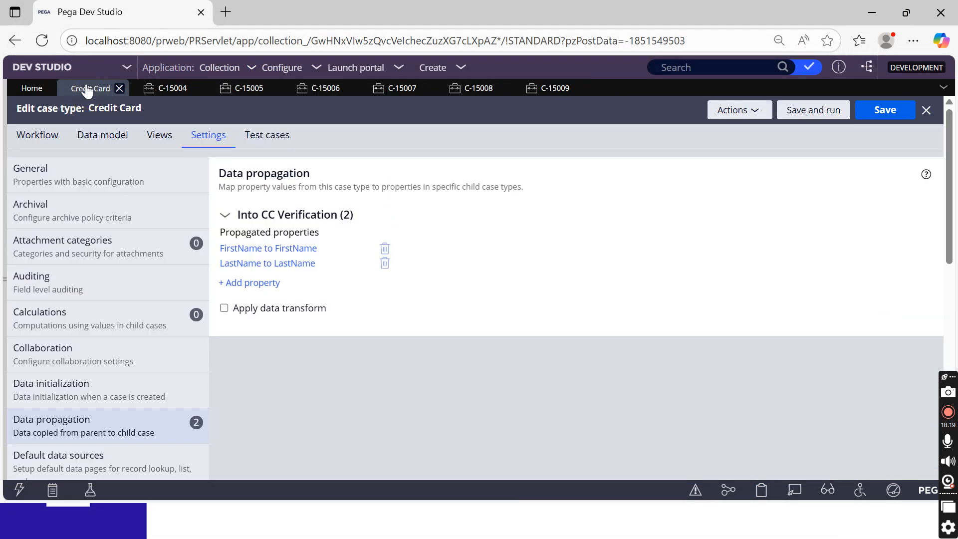
left_click(385, 251)
left_click(385, 250)
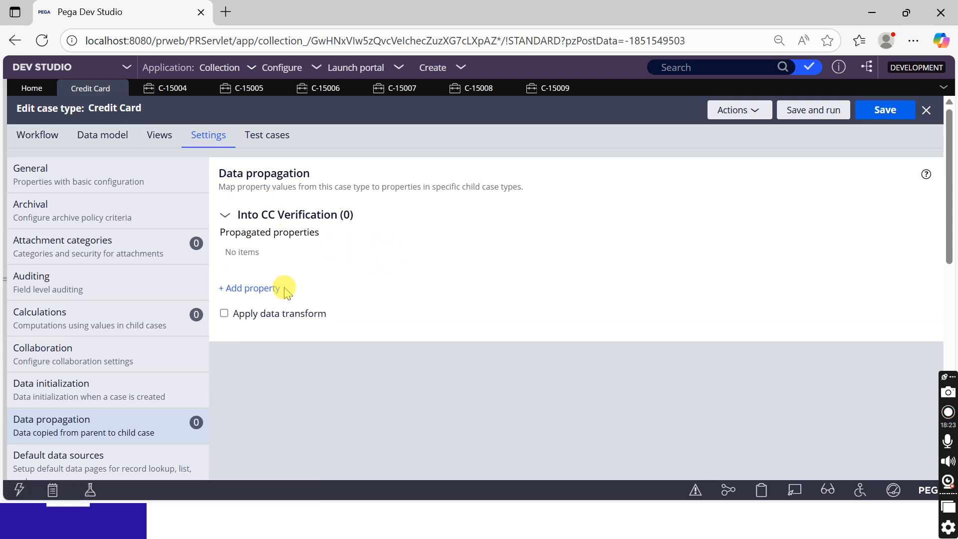
left_click_drag(244, 314, 250, 314)
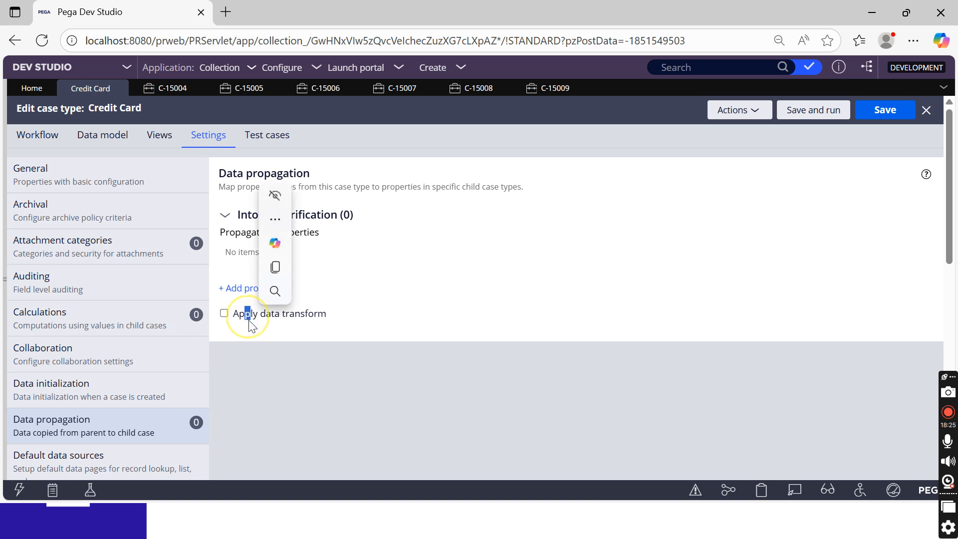
left_click(224, 313)
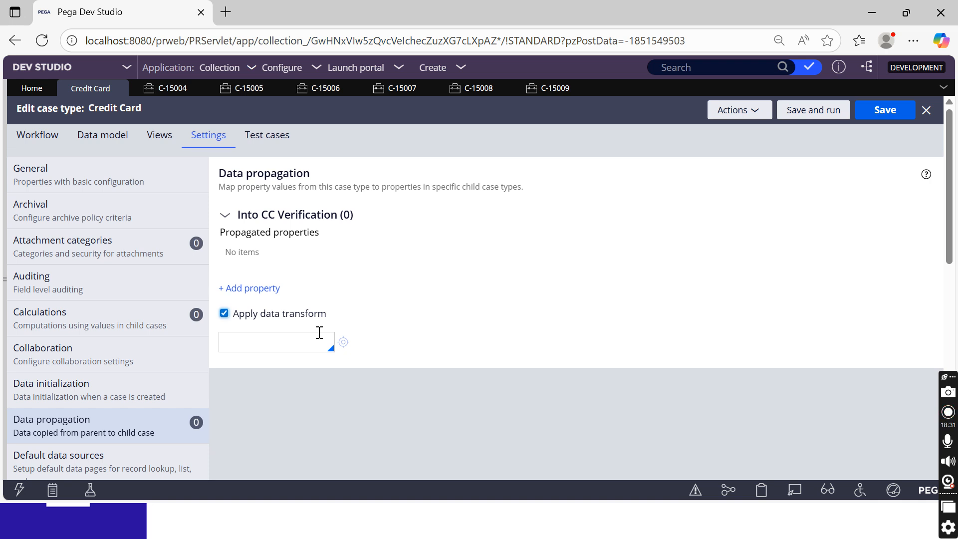
left_click(261, 344)
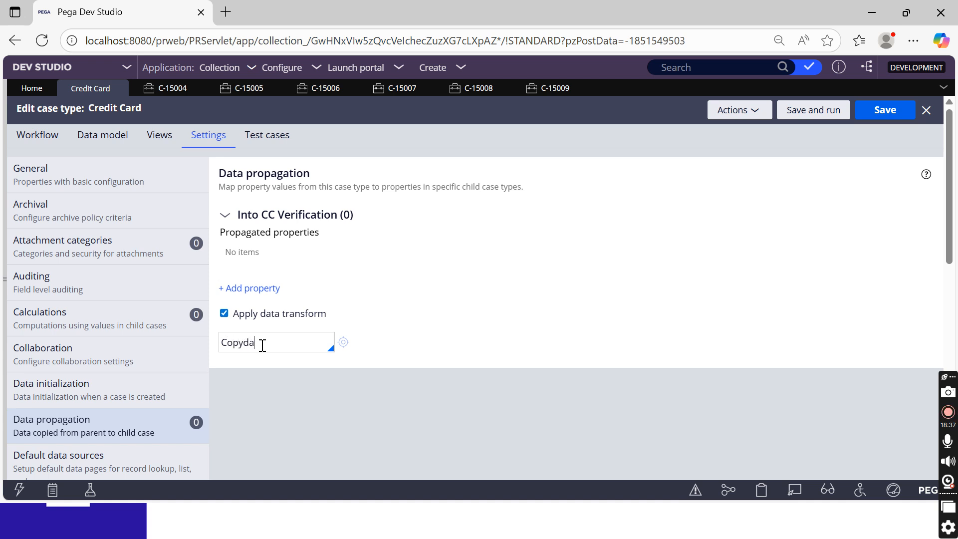
left_click(343, 346)
left_click(343, 346)
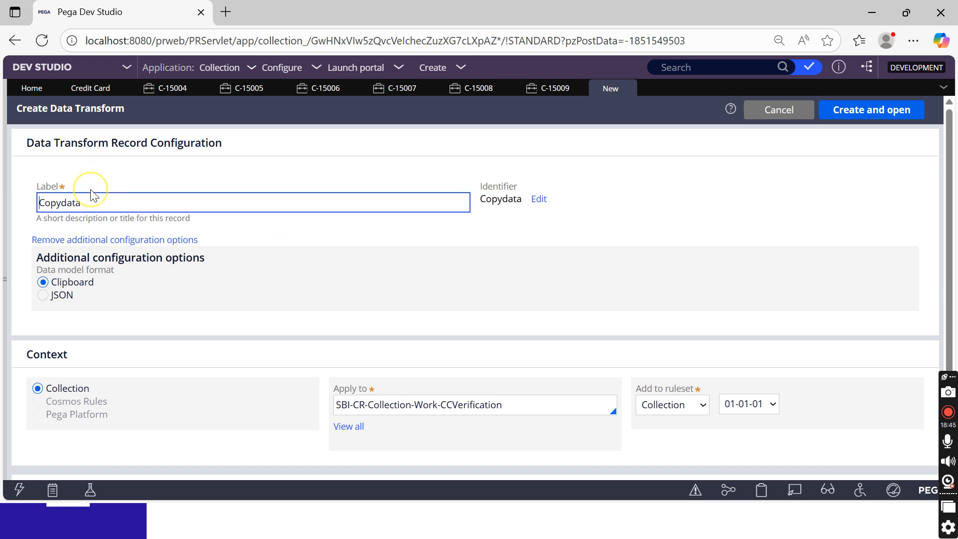
Create the Copydata transform for the CCVerification class and look through its Parameters and Settings tabs
double_click(86, 202)
double_click(479, 404)
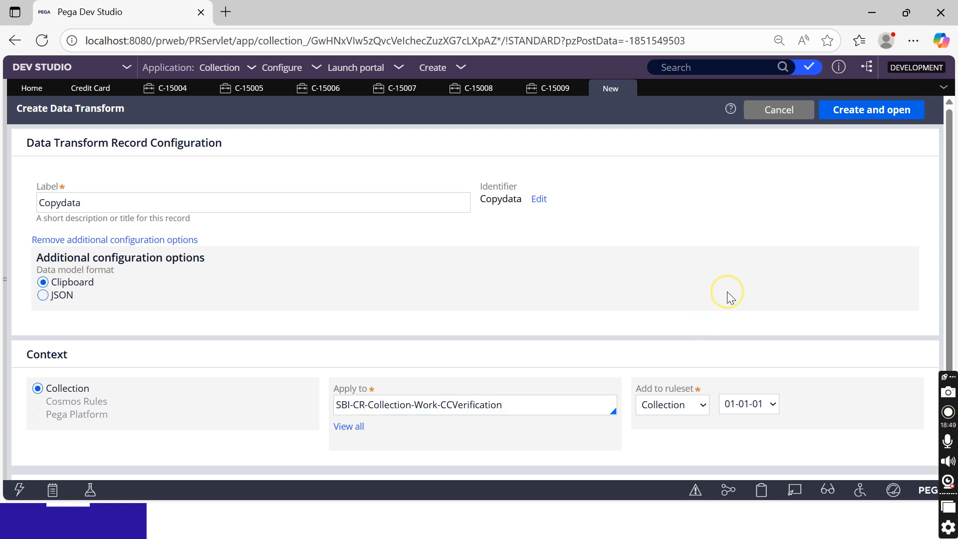
left_click(855, 116)
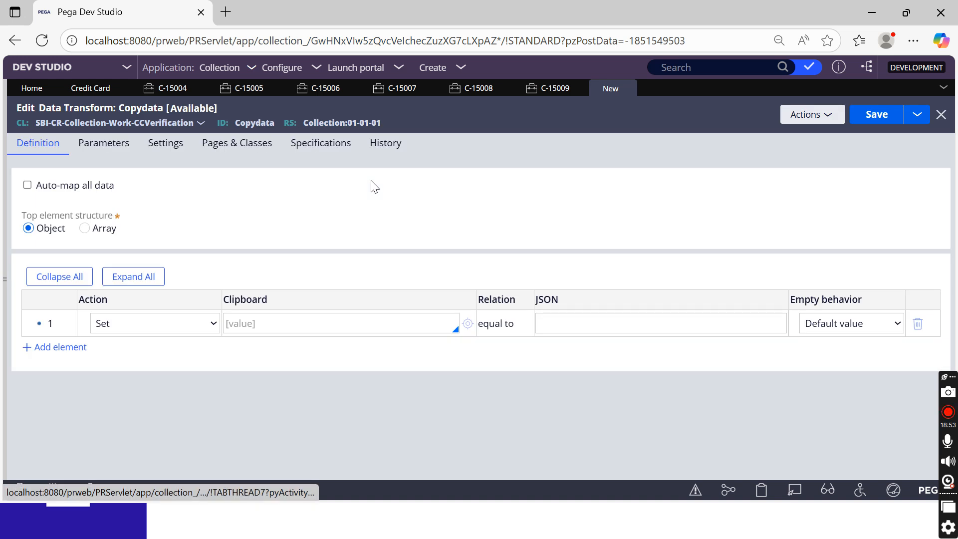
left_click(120, 146)
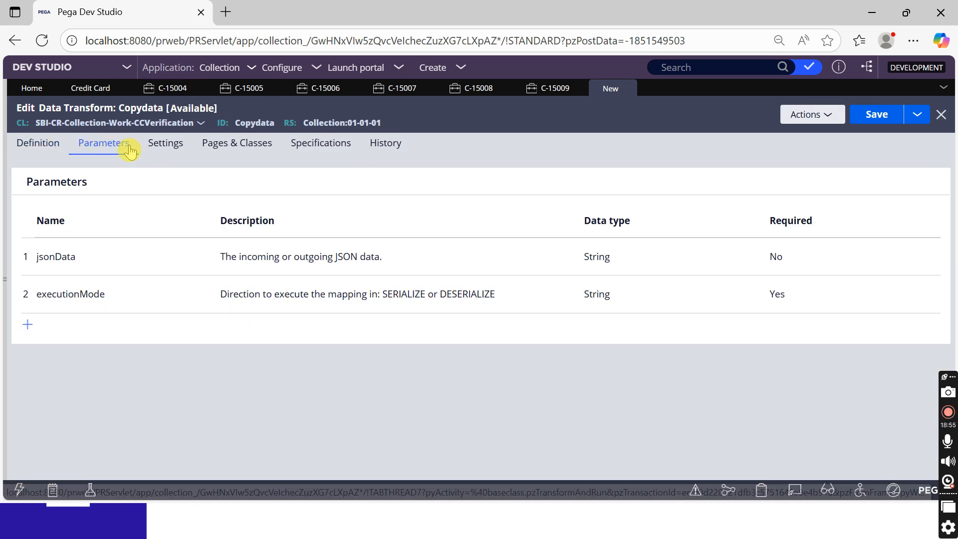
left_click(34, 143)
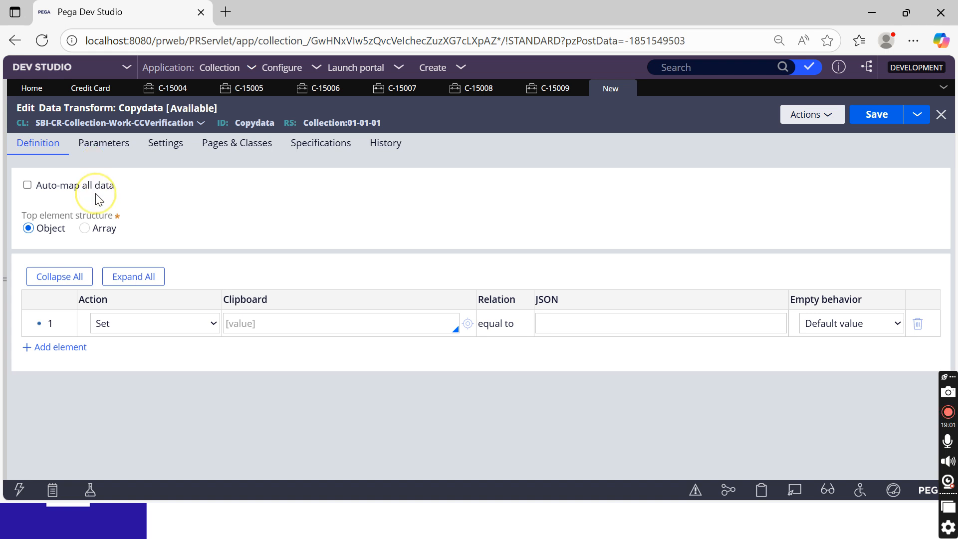
left_click(113, 146)
left_click(167, 151)
left_click(28, 151)
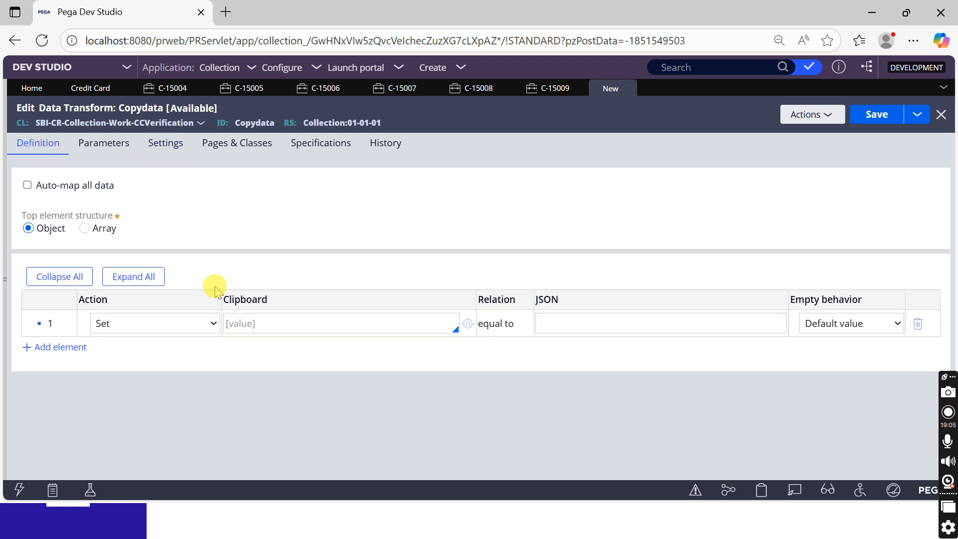
Toggle the top element between Array and Object, close the editor discarding changes, and reopen Copydata
left_click(88, 228)
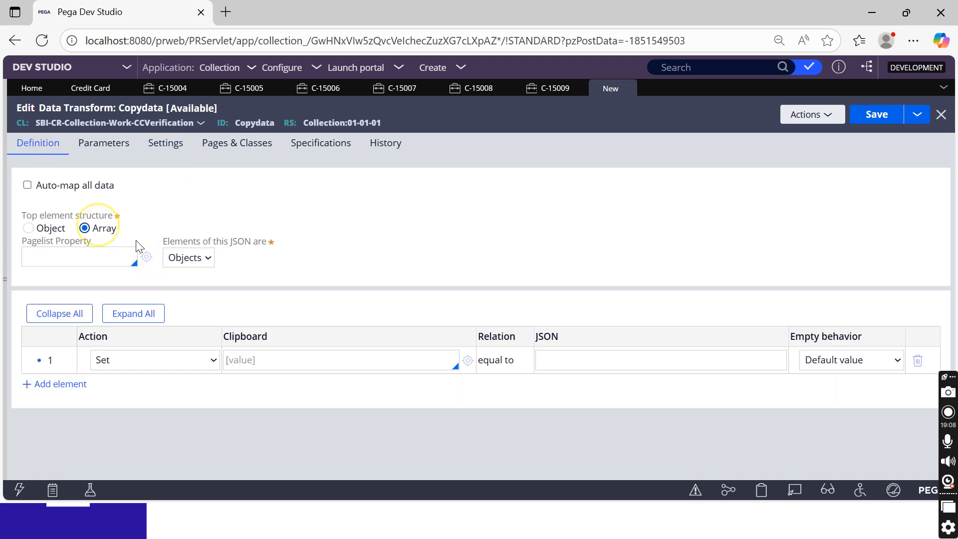
left_click(50, 229)
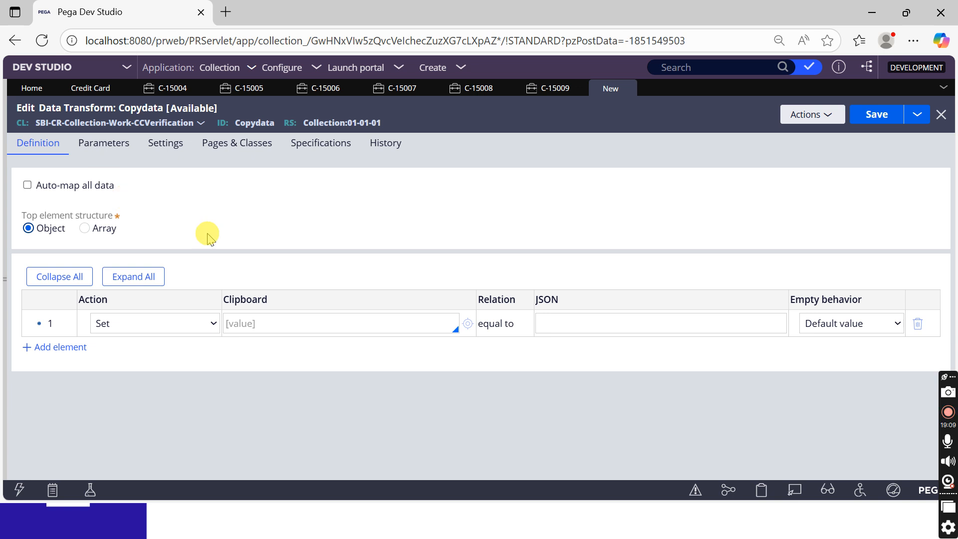
left_click(286, 329)
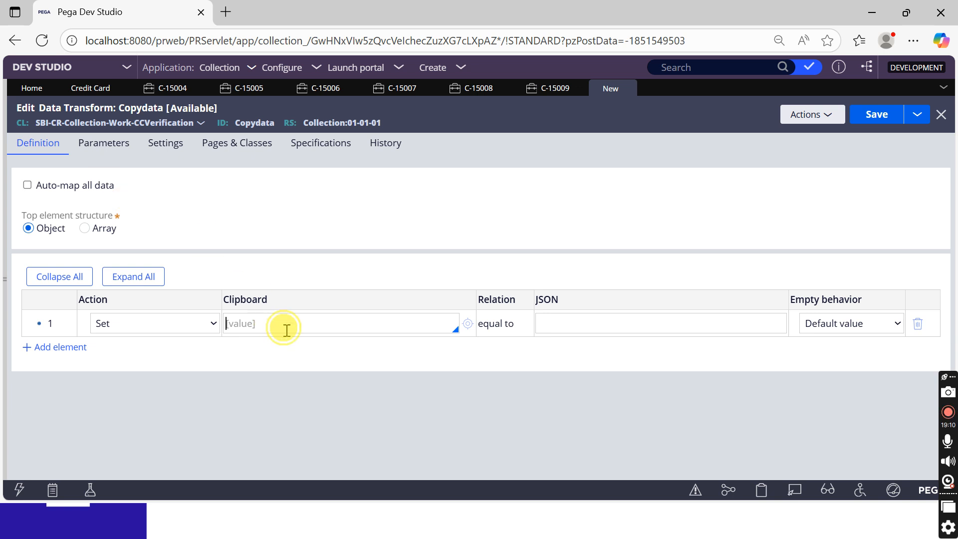
left_click(941, 114)
left_click(660, 321)
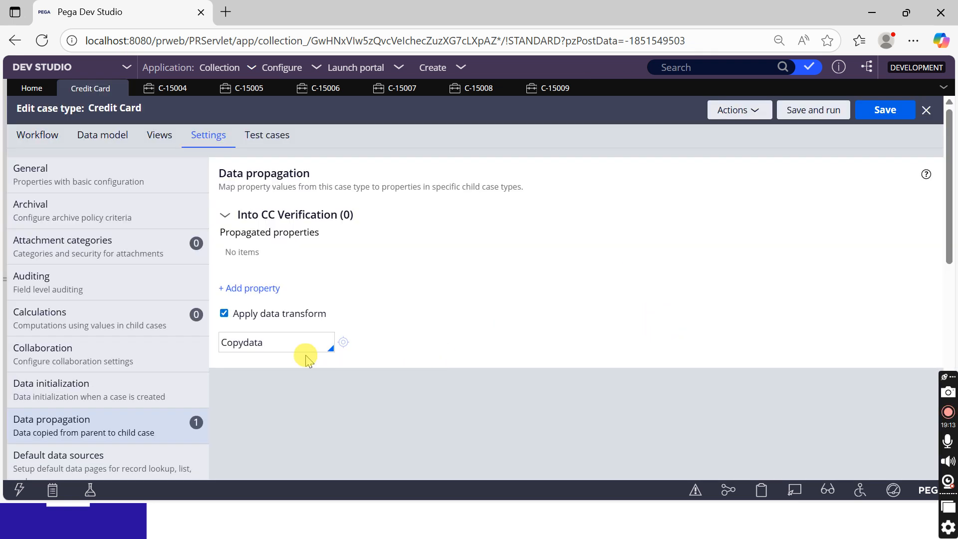
left_click(349, 348)
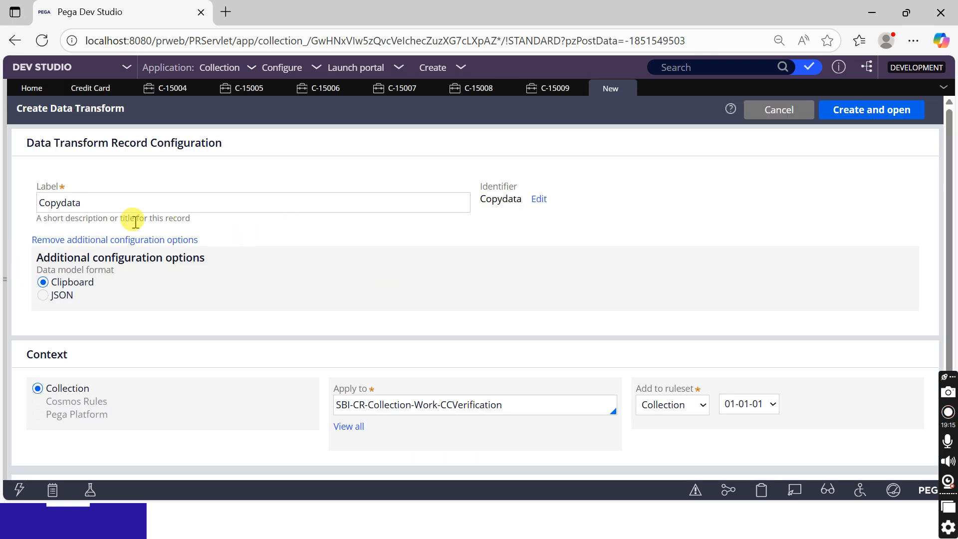
Create the Copydata transform with two Set rows targeting .FirstName and .LastName
left_click(881, 117)
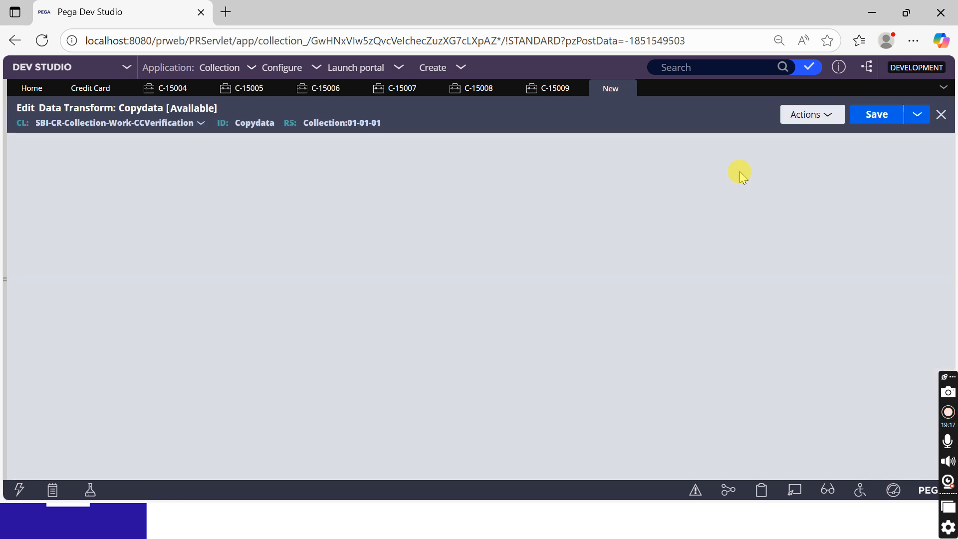
type(".")
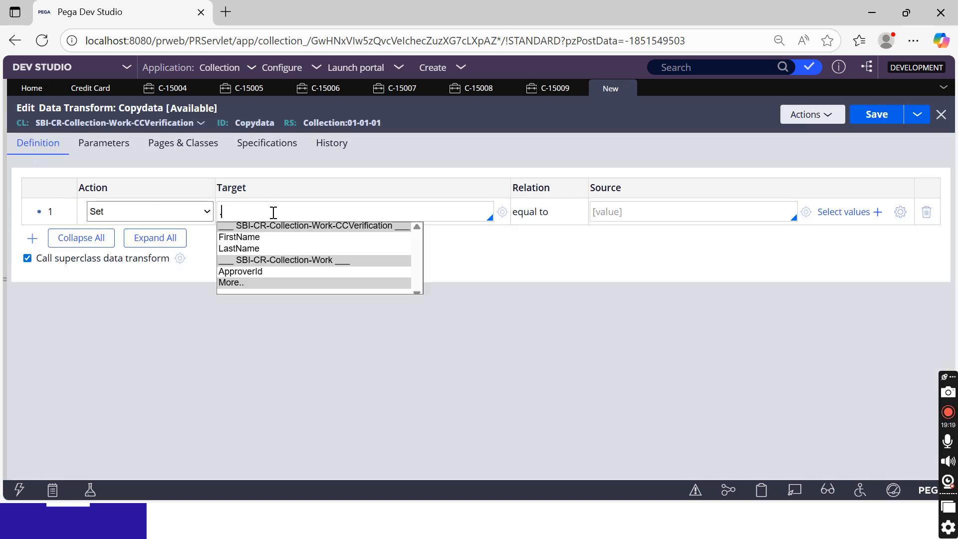
type("fir")
key("Return")
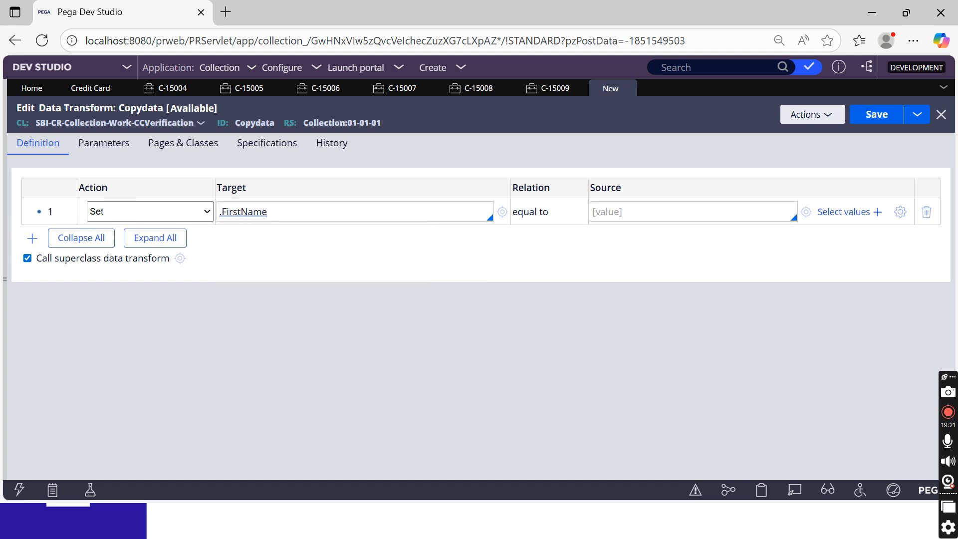
left_click(32, 238)
left_click(263, 239)
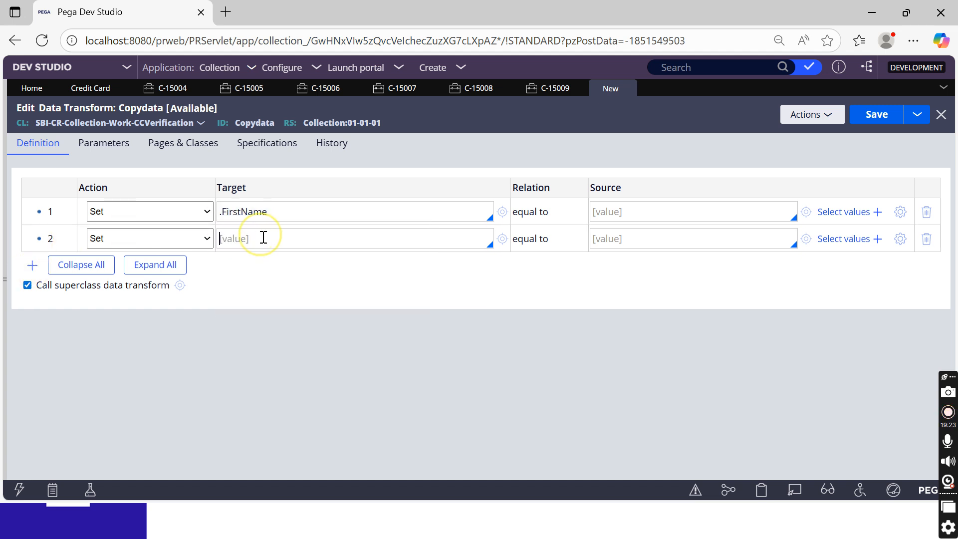
type(".last")
key("Return")
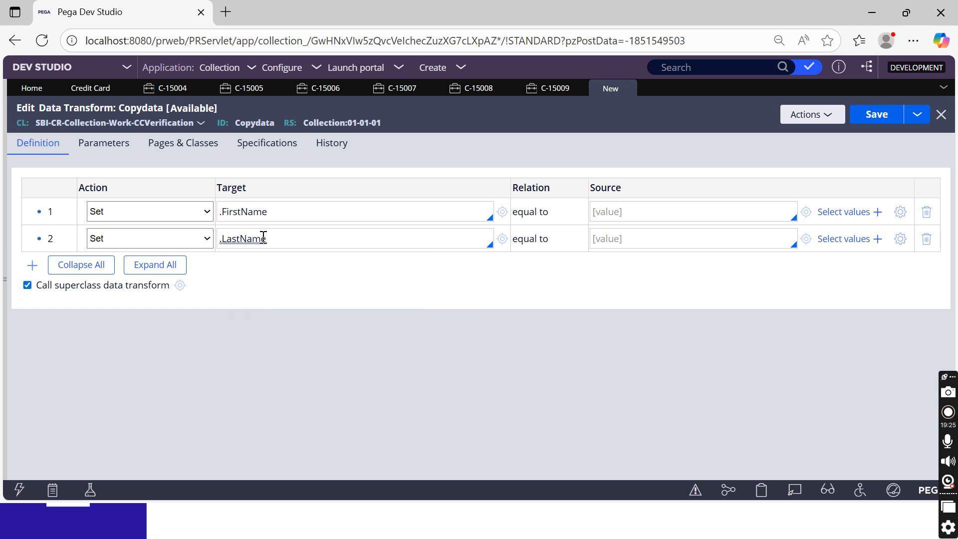
left_click(150, 154)
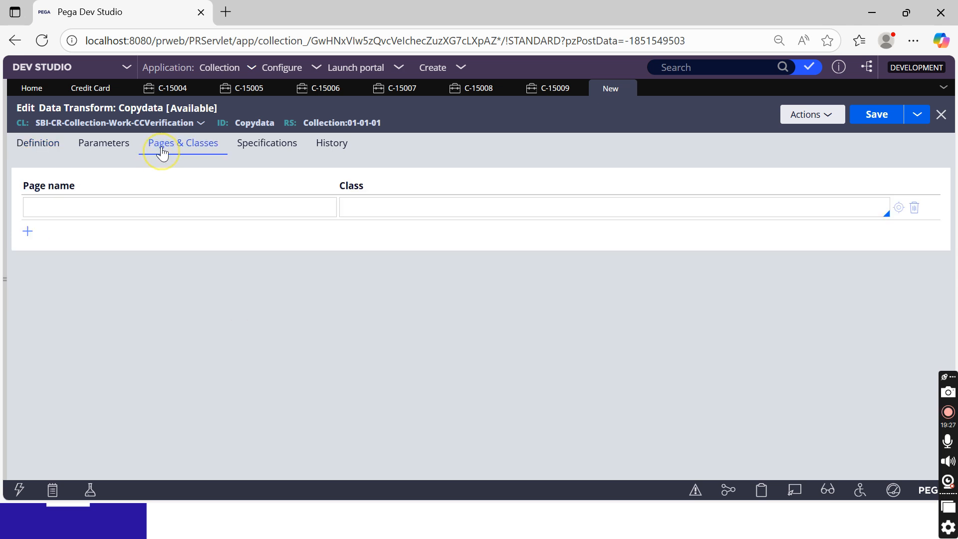
In Pages & Classes, map page pyWorkPage to class SBI-CR-Collection-Work-CreditCard
left_click(112, 207)
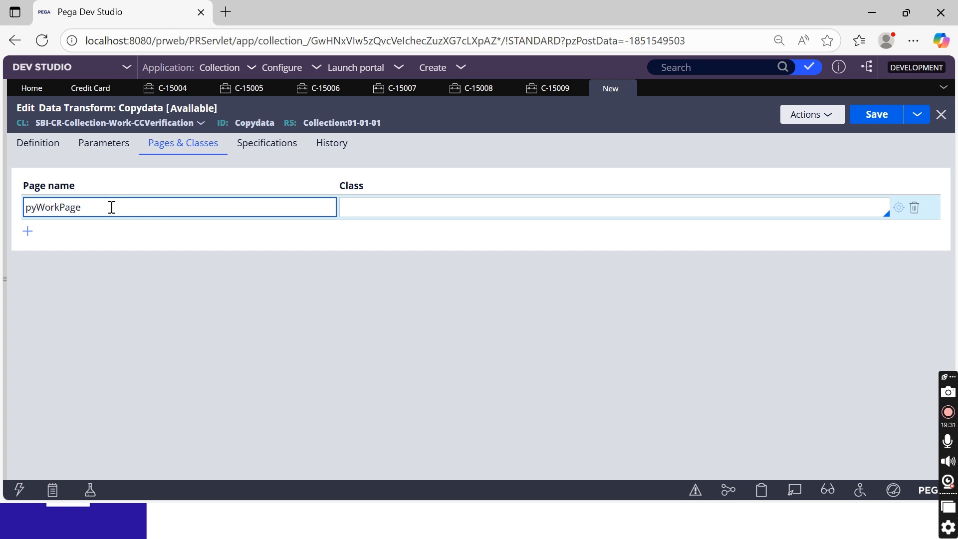
left_click_drag(33, 124, 198, 128)
key("ctrl+c")
left_click(389, 203)
key("ctrl+v")
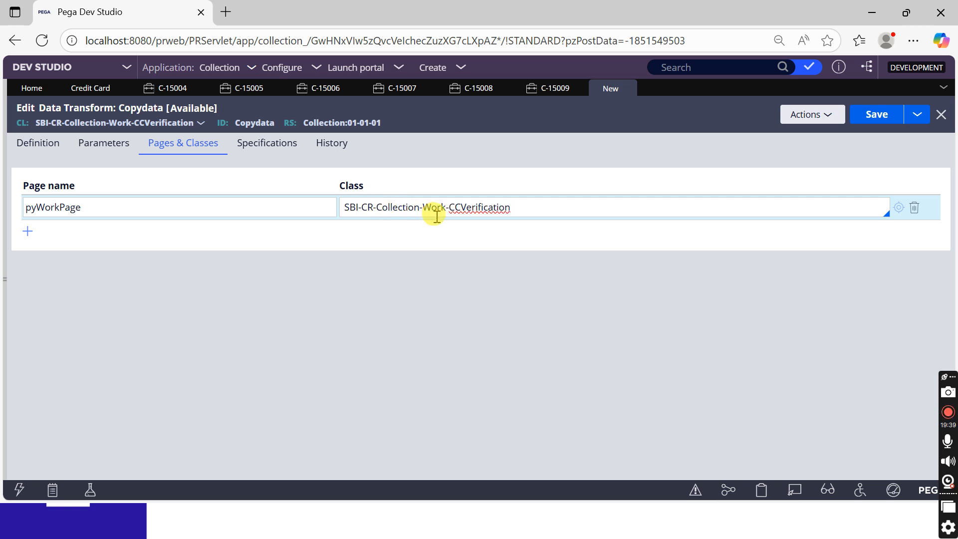
double_click(496, 205)
left_click_drag(519, 207, 458, 206)
key("BackSpace")
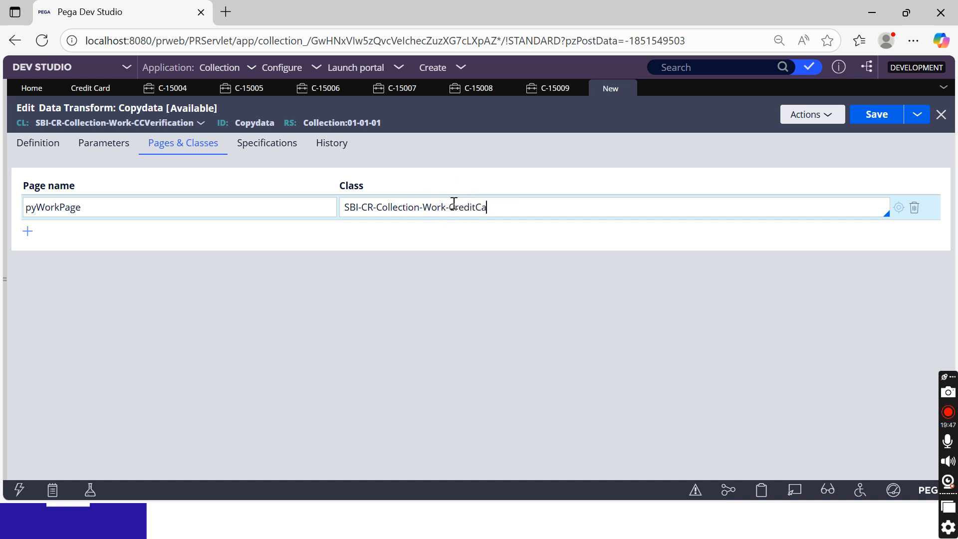
left_click(469, 253)
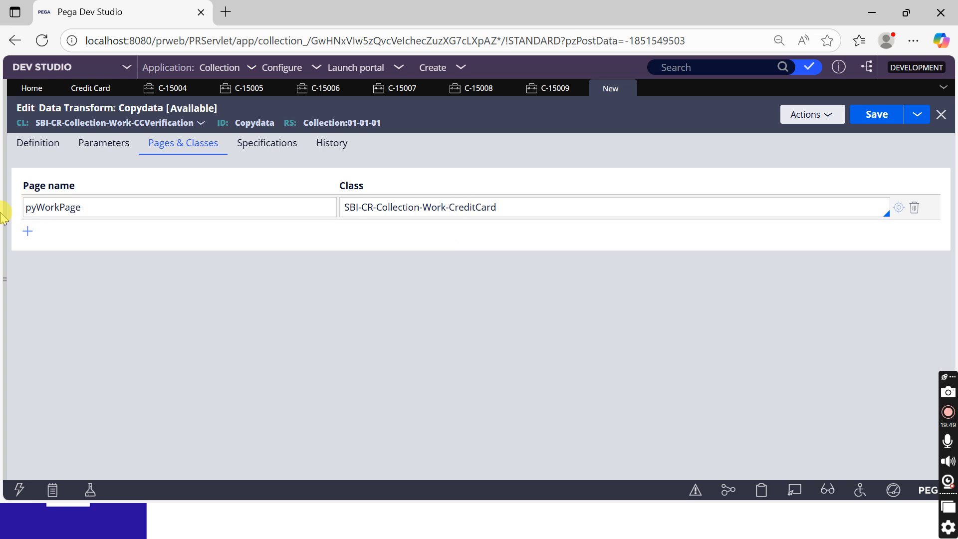
Check the pyWorkPage entry and the FirstName target back on the Definition tab
double_click(52, 207)
double_click(434, 207)
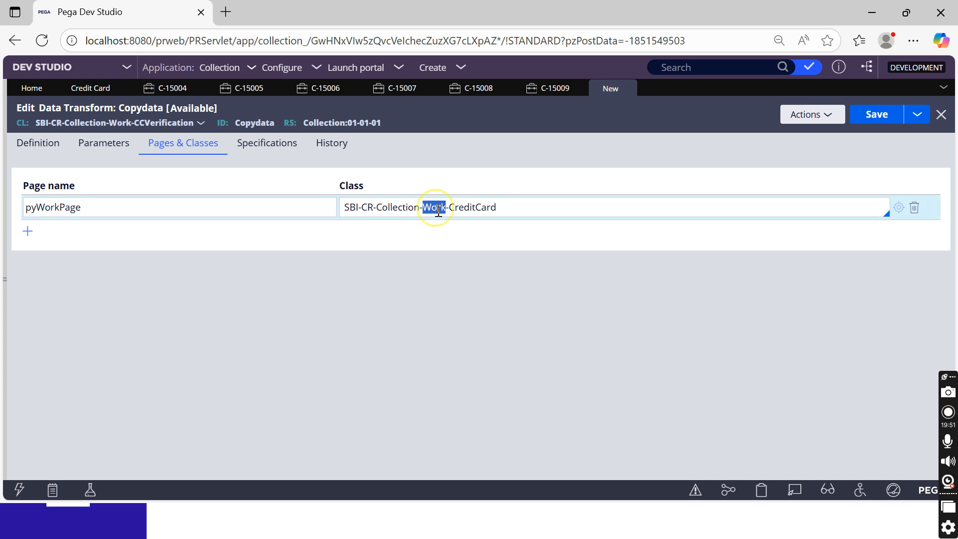
left_click(20, 143)
double_click(242, 212)
left_click(250, 246)
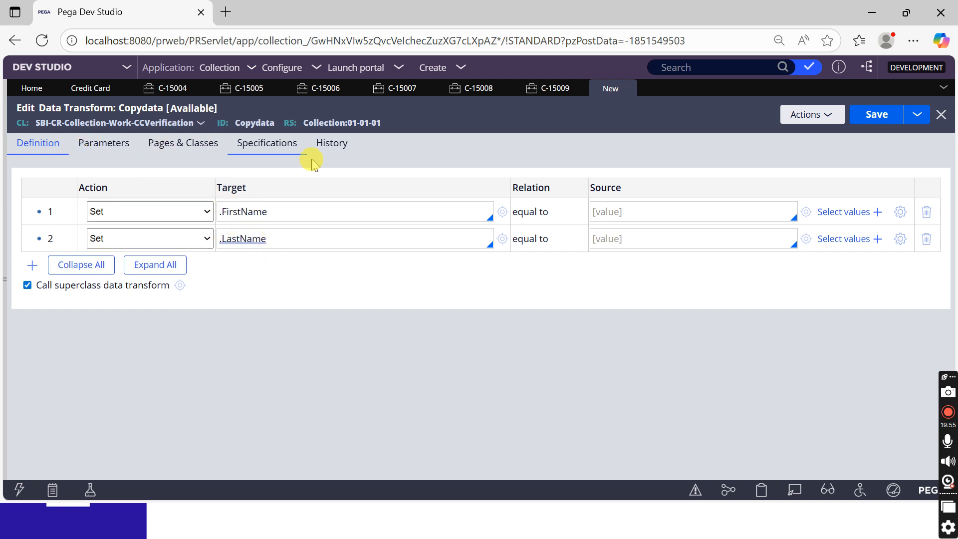
Save Copydata and set the FirstName row's source to pyWorkPage.FirstName
left_click(867, 116)
left_click(665, 235)
type(".")
key("BackSpace")
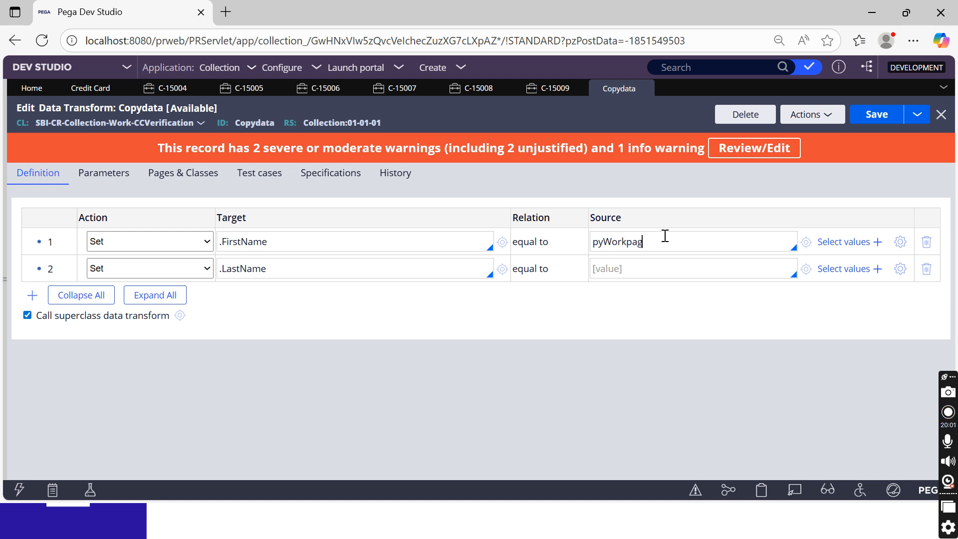
type("pyWorkPage.")
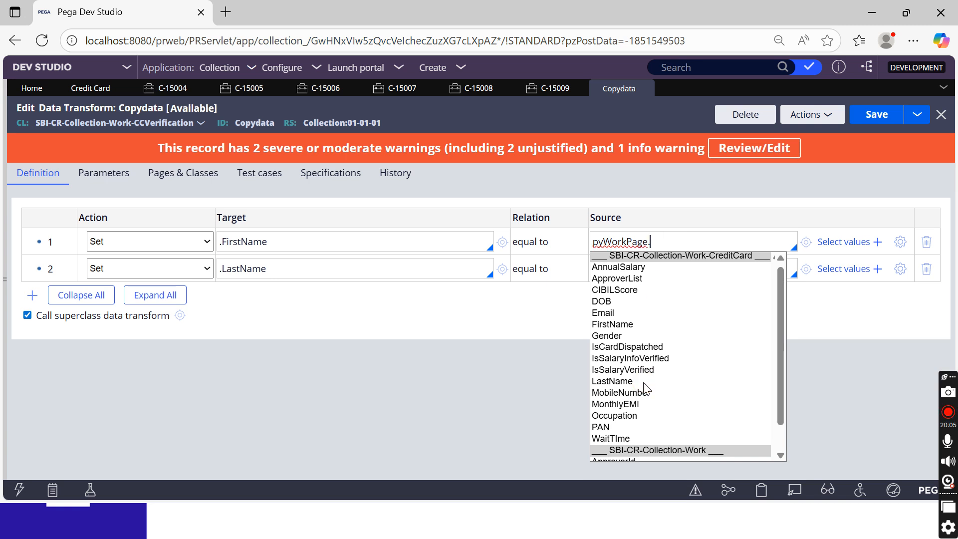
type("Fri")
left_click(662, 327)
left_click(647, 327)
Copy that source into the LastName row as pyWorkPage.LastName and save the transform
key("ctrl+a")
key("ctrl+c")
left_click(637, 270)
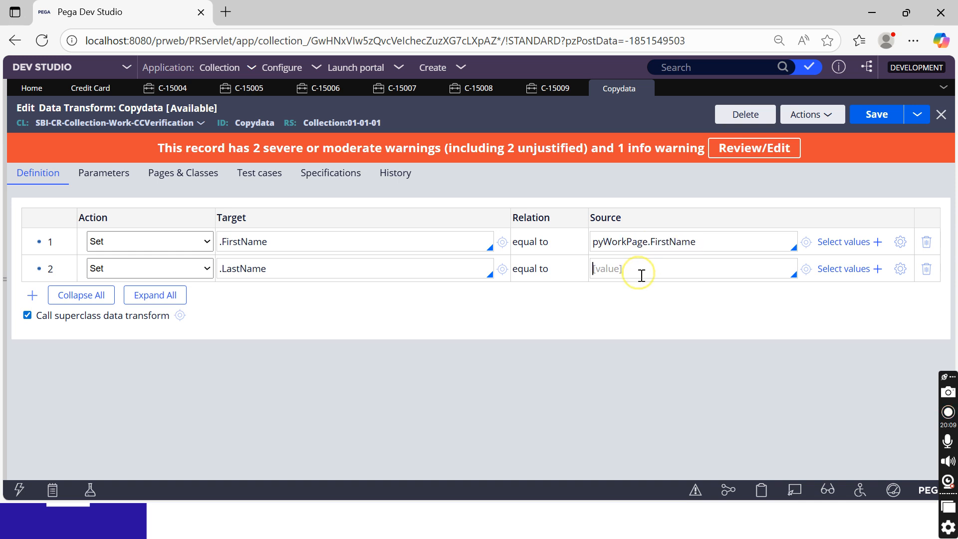
key("ctrl+v")
left_click(681, 272)
double_click(680, 268)
type("L")
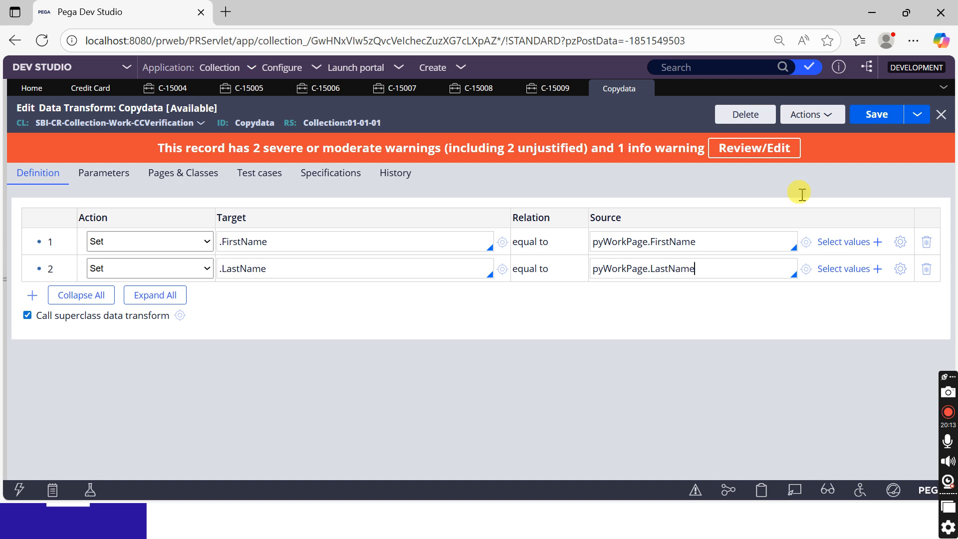
left_click(879, 113)
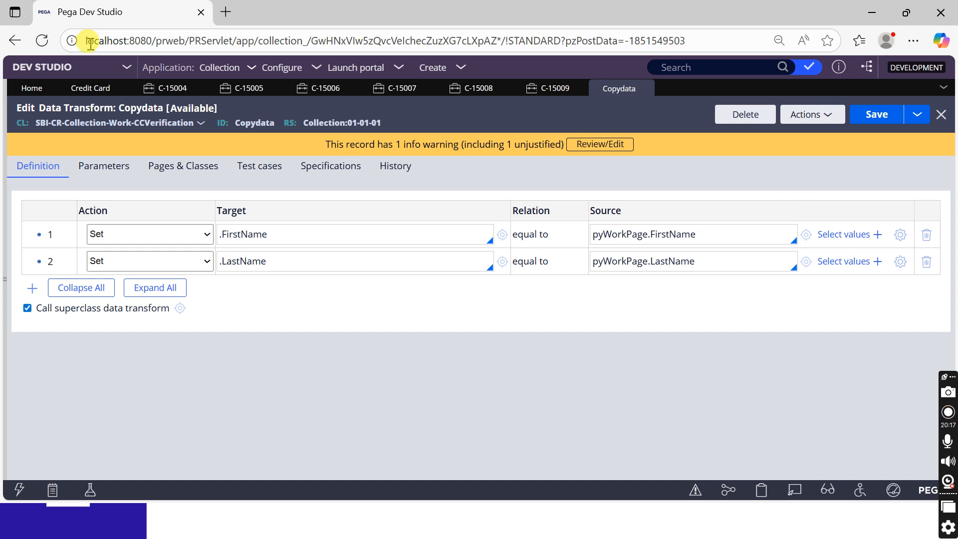
left_click(79, 89)
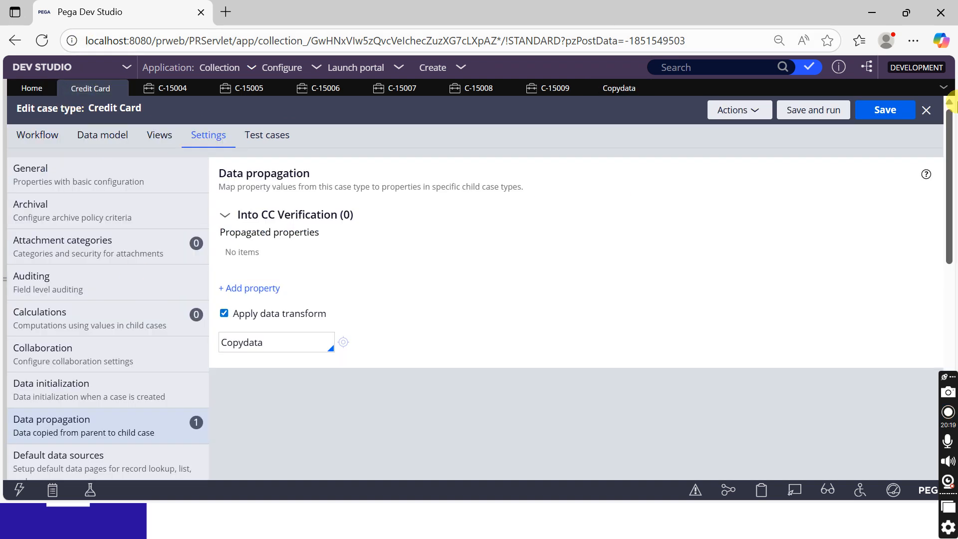
Save the Credit Card case type with Copydata applied, then choose Create > New > Credit Card
left_click(885, 111)
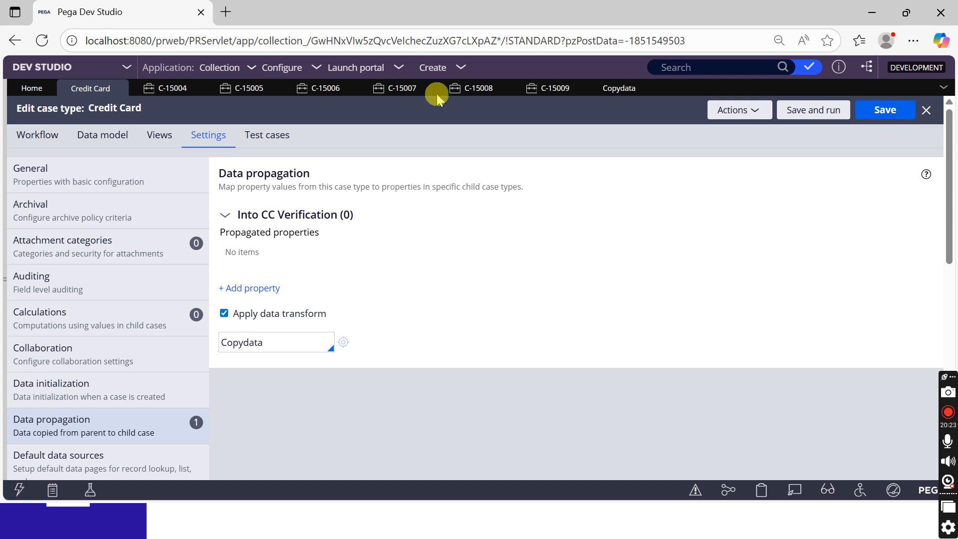
left_click(457, 71)
mouse_move(574, 77)
left_click(611, 82)
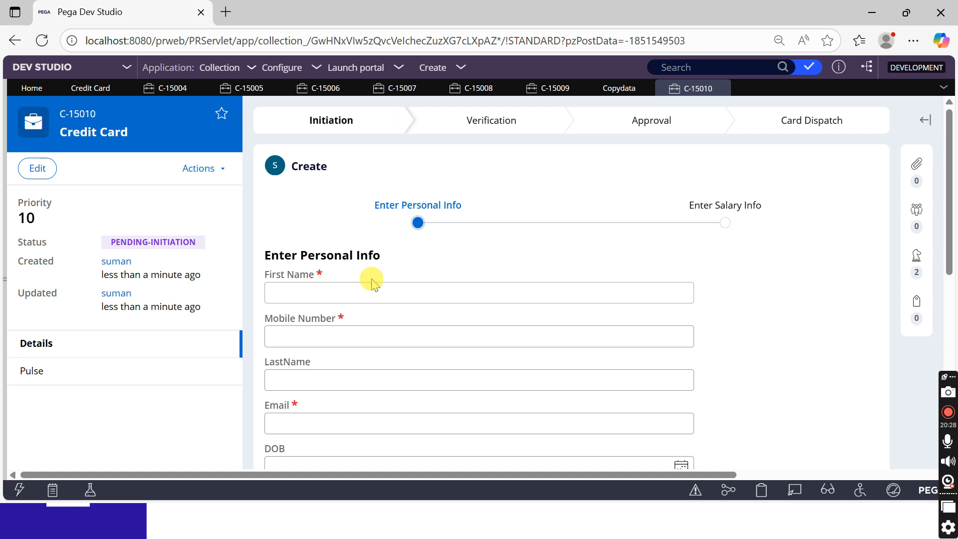
Enter first name 'testing', a mobile number, last name 'test' and an e-mail, then continue
left_click(367, 295)
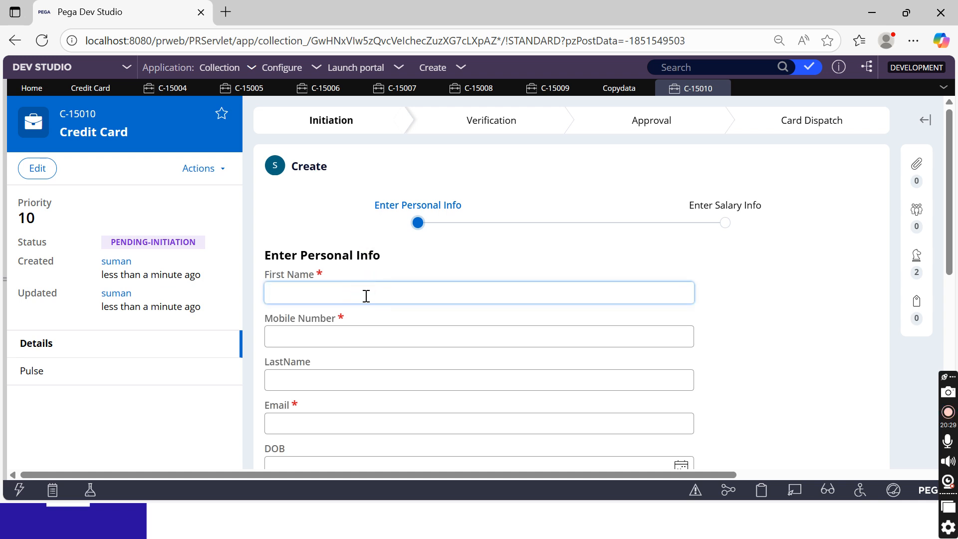
type("testing")
key("Tab")
type("9898")
key("Tab")
type("test")
left_click(306, 419)
type("testi")
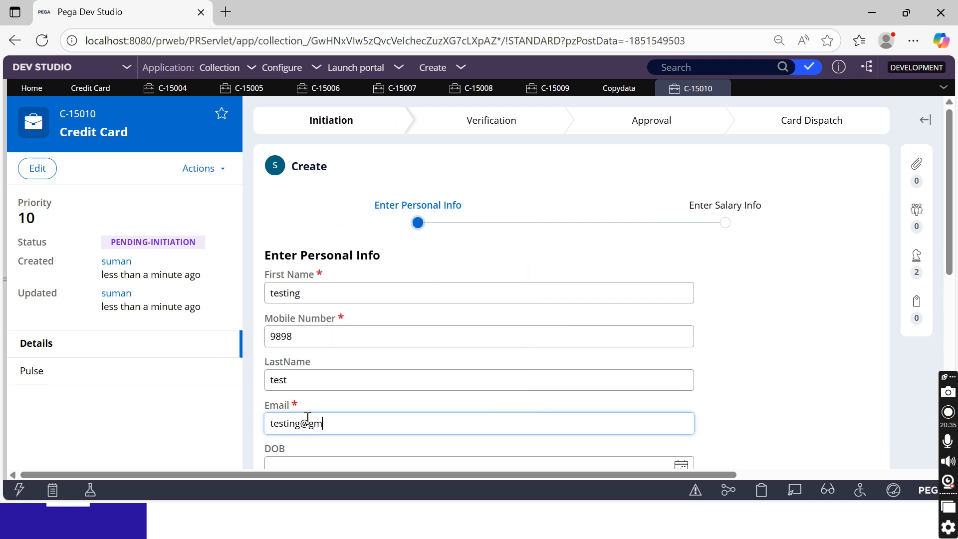
scroll(319, 407, "down", 5)
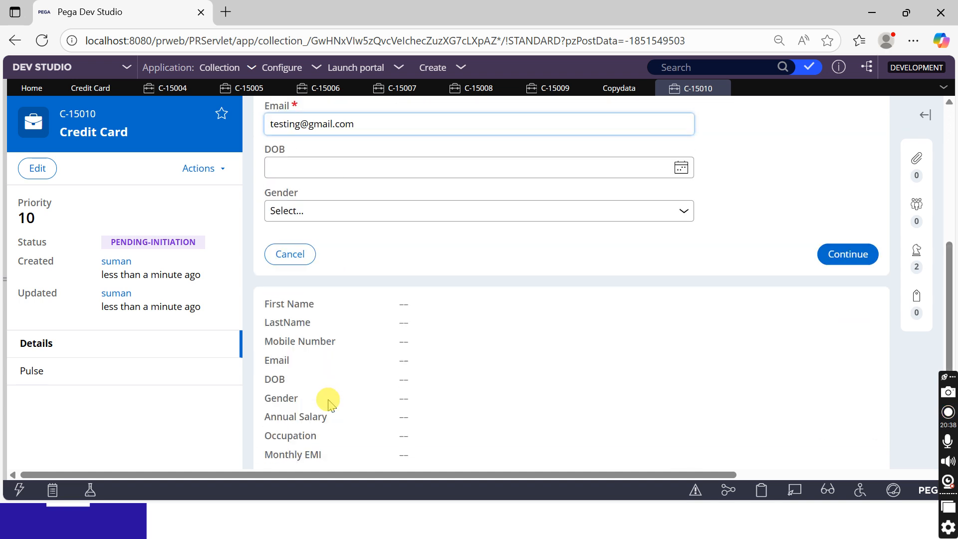
left_click(846, 254)
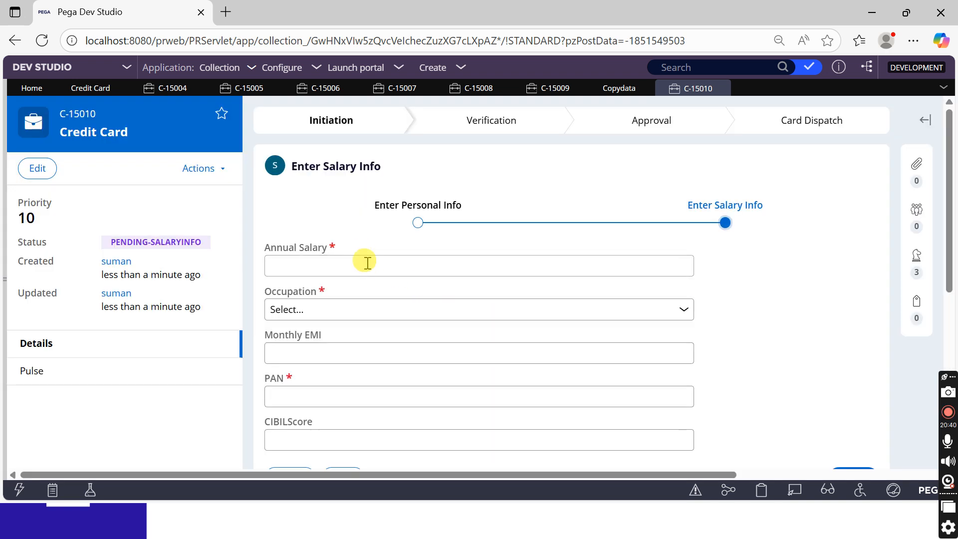
Enter annual salary 454, occupation Private Employee and a PAN, create C-15010, and open C-15011
left_click(367, 262)
type("454")
left_click(332, 308)
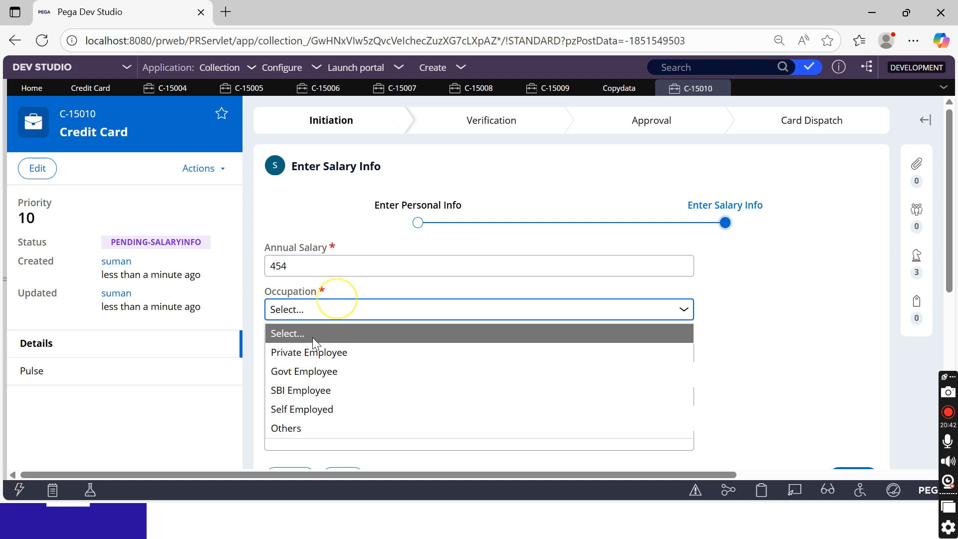
left_click(314, 350)
left_click(314, 351)
left_click(297, 401)
type("4545")
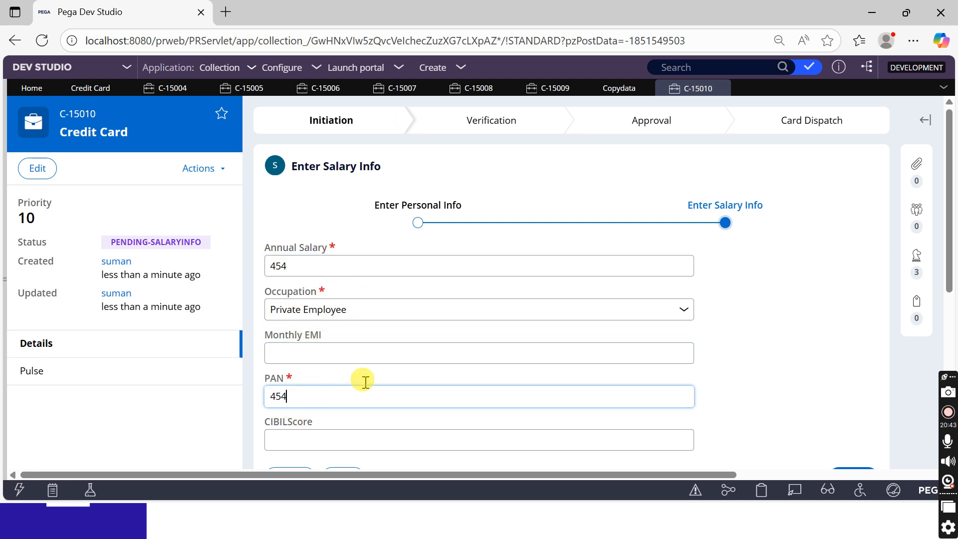
scroll(609, 342, "down", 3)
left_click(853, 329)
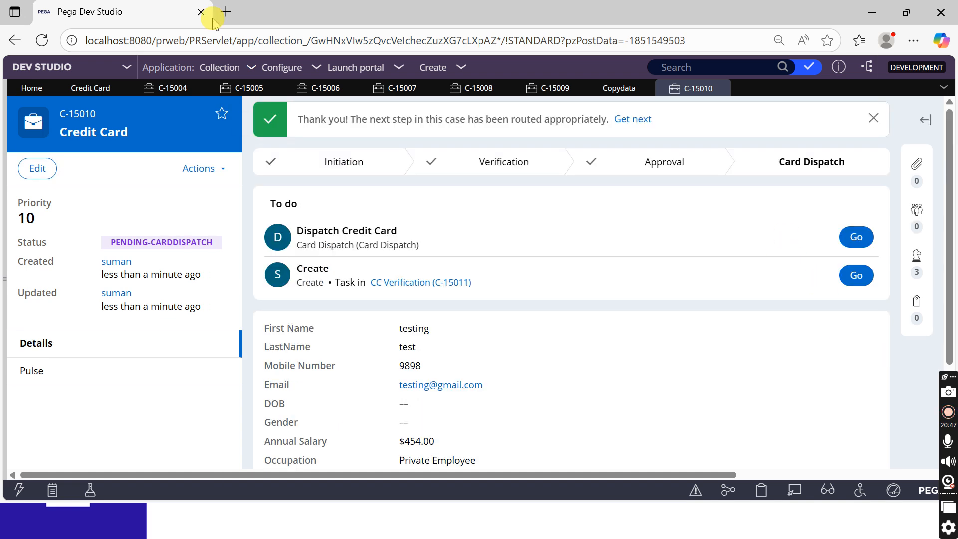
left_click(857, 275)
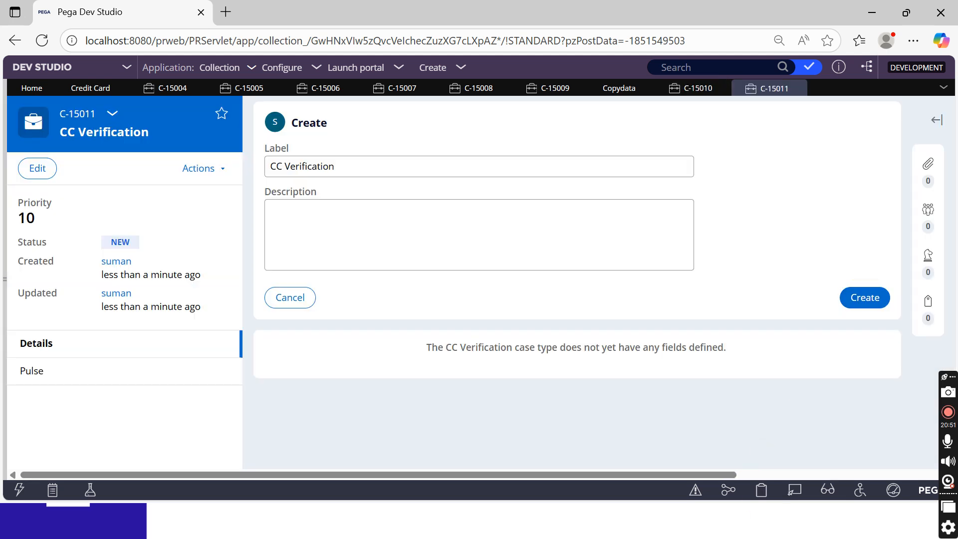
left_click(761, 491)
scroll(125, 239, "down", 10)
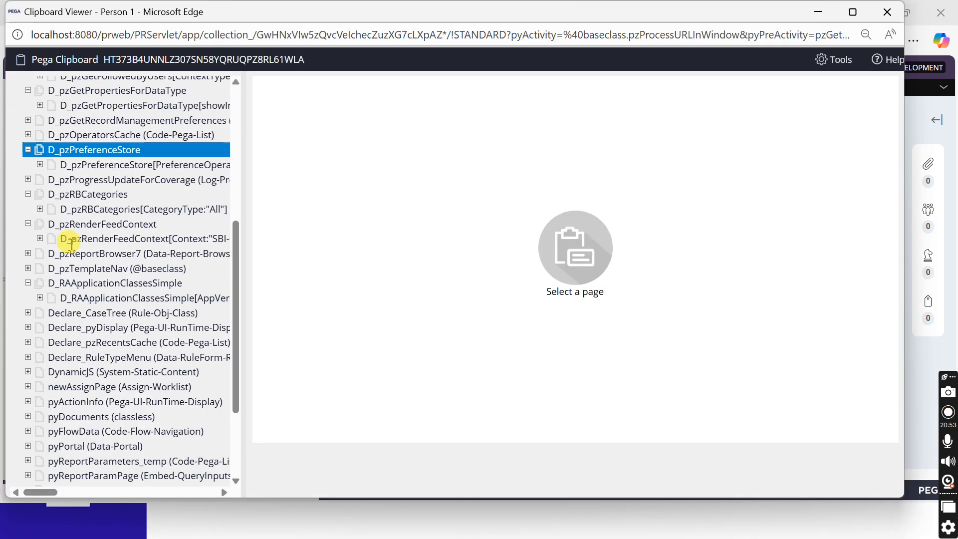
left_click(86, 378)
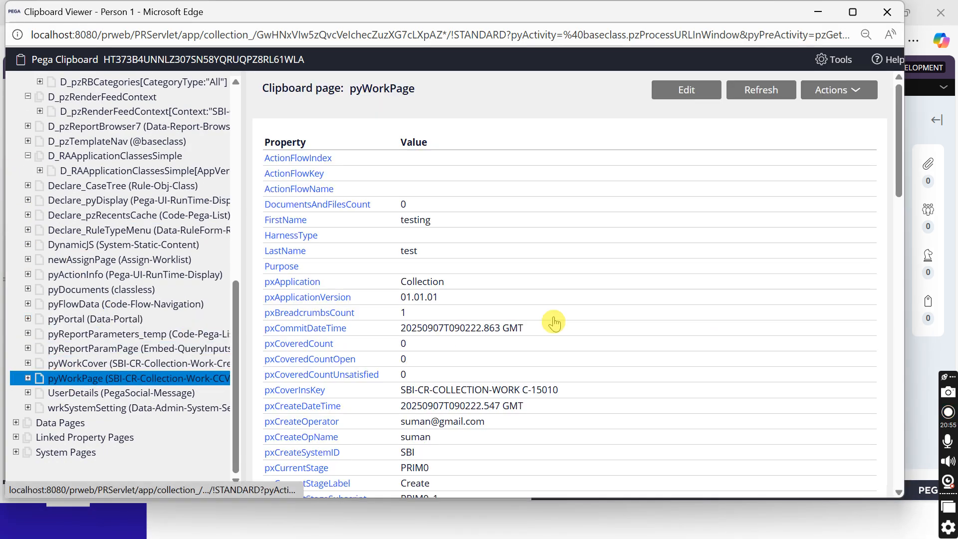
double_click(416, 220)
left_click(410, 258)
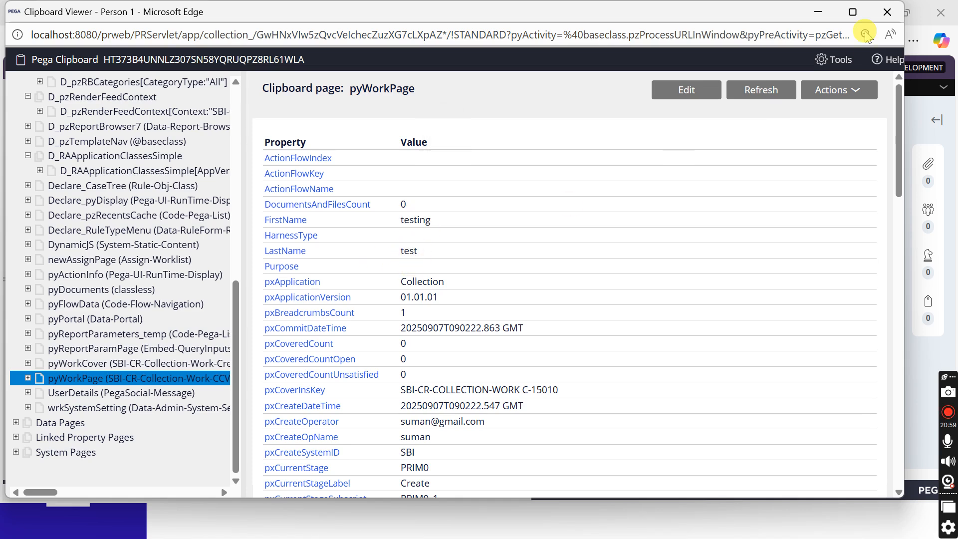
left_click(887, 12)
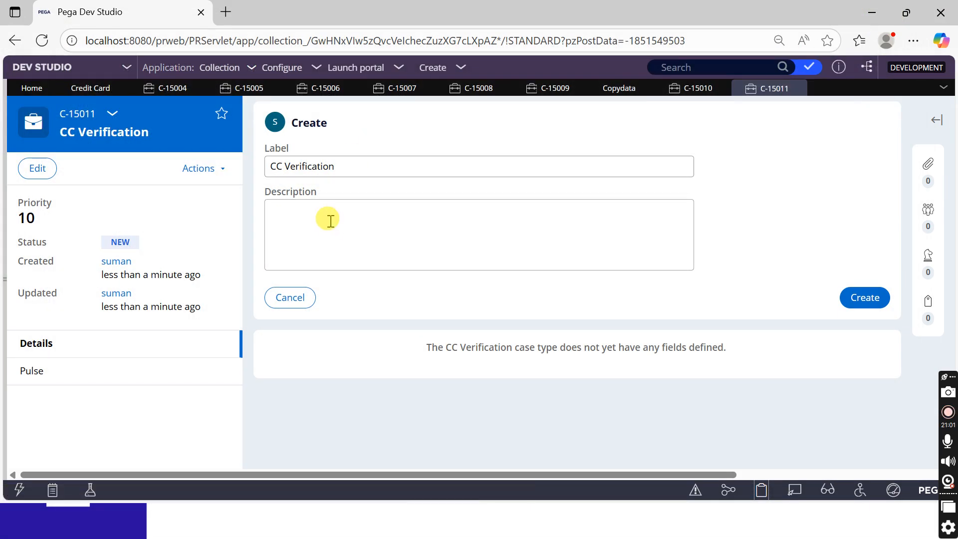
Delete Copydata, untick Apply data transform in Credit Card's data propagation, and save
left_click(82, 90)
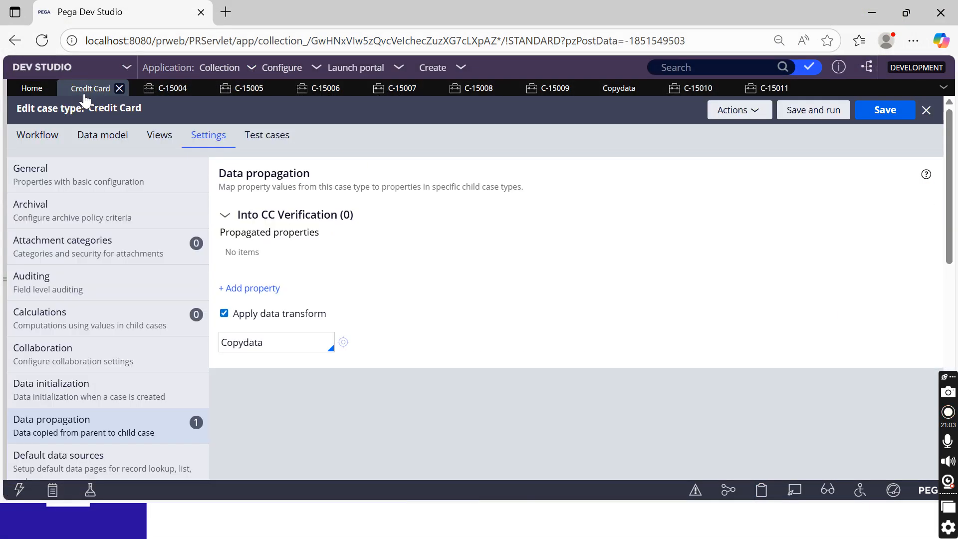
double_click(254, 344)
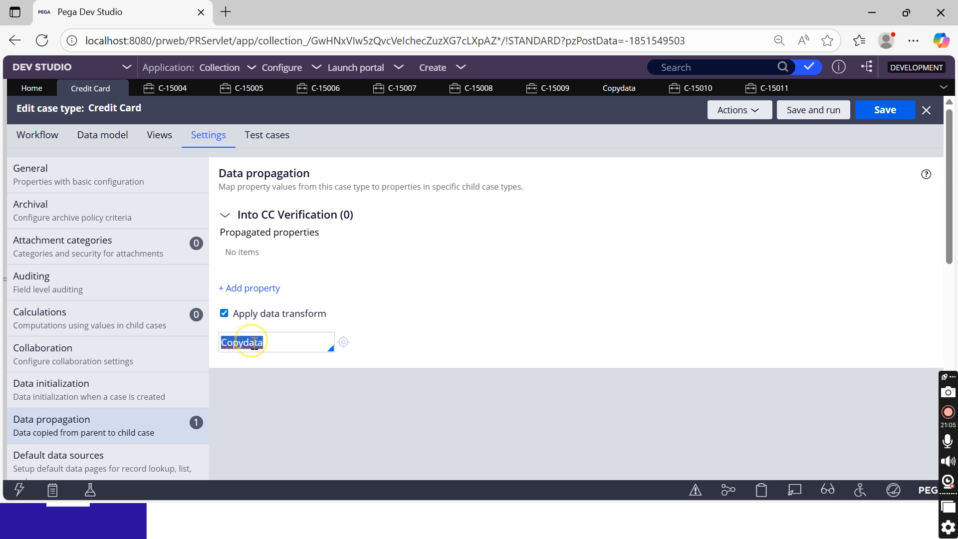
key("BackSpace")
left_click(220, 301)
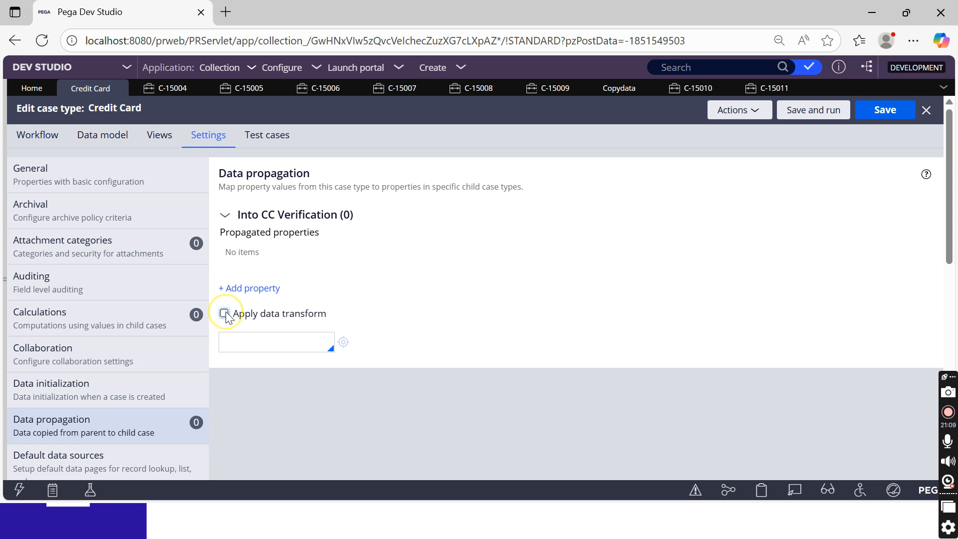
left_click(882, 116)
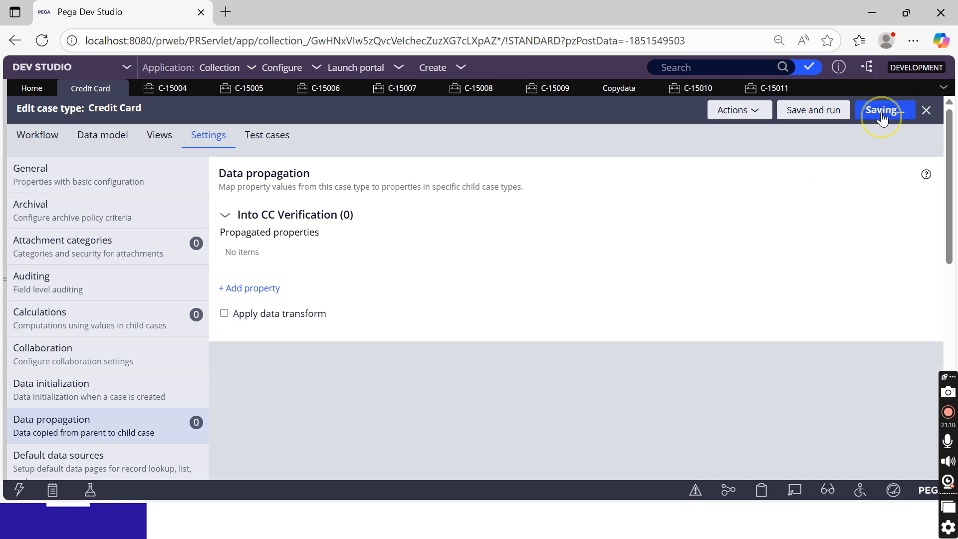
left_click(38, 138)
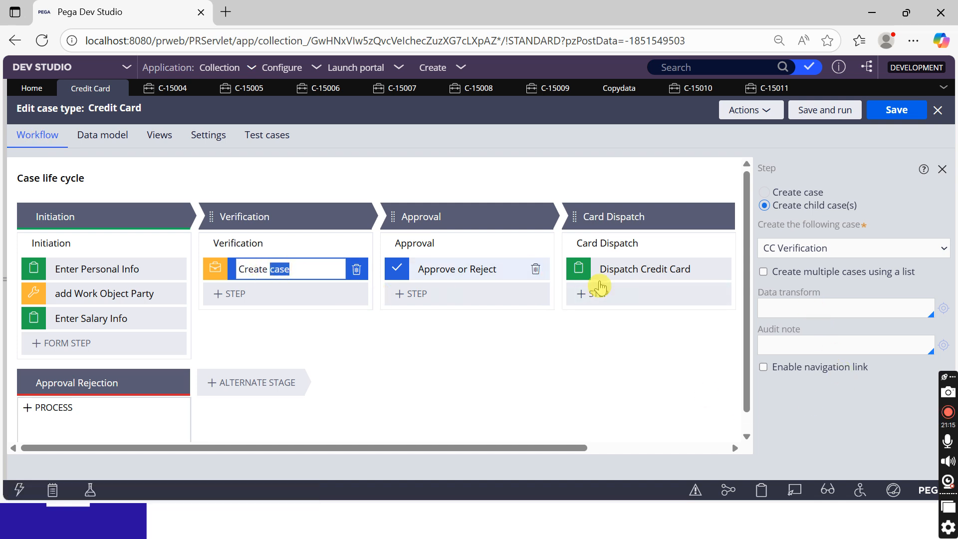
Enter 'Copydata' as the Create case step's data transform and save the case type
left_click(779, 308)
type("Copydata")
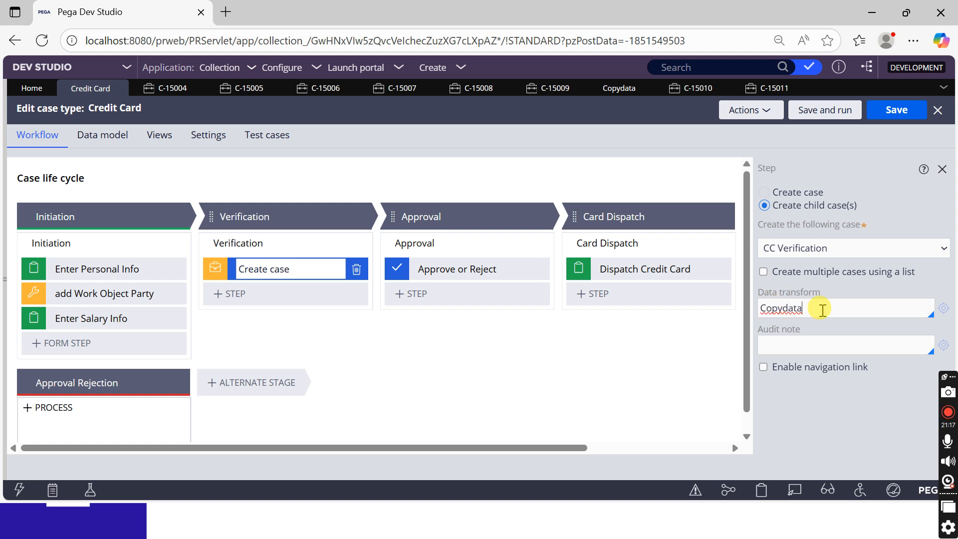
left_click(886, 121)
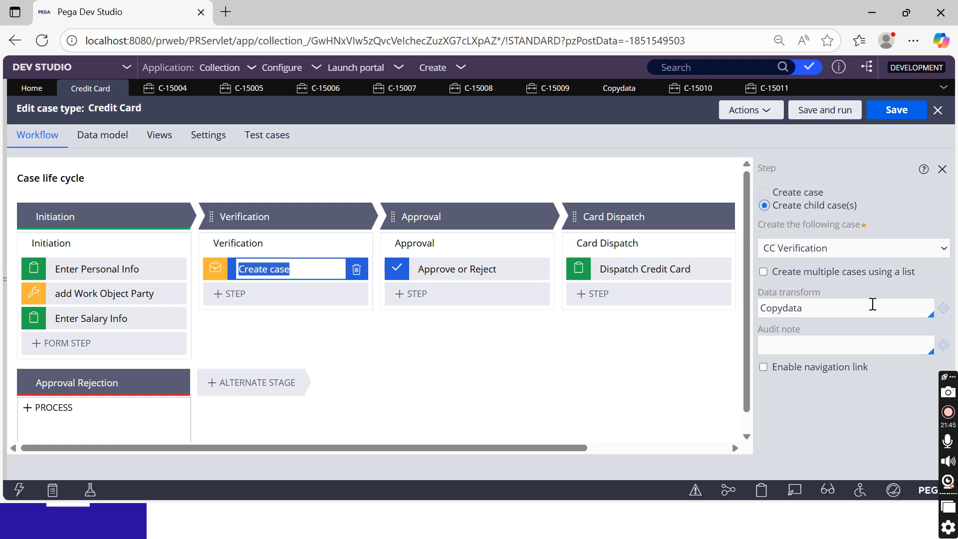
left_click(948, 412)
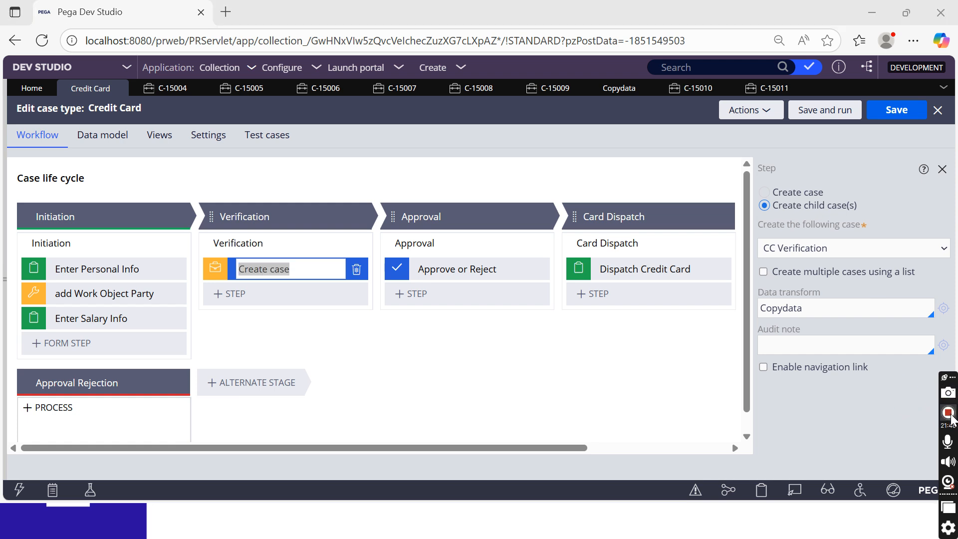